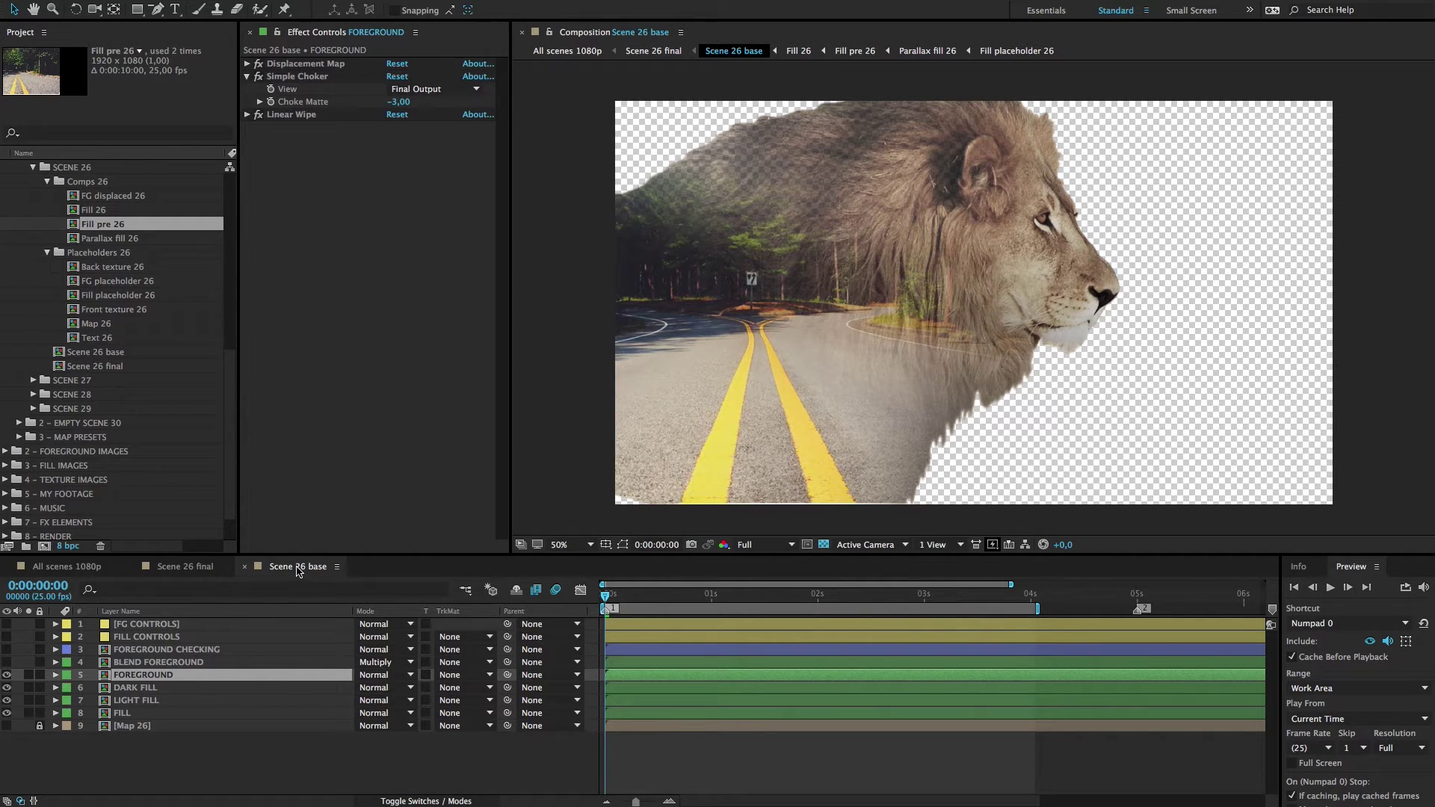
# Step: Turn on the visibility of the BLEND FOREGROUND layer in the Scene 26 base composition
pyautogui.click(297, 572)
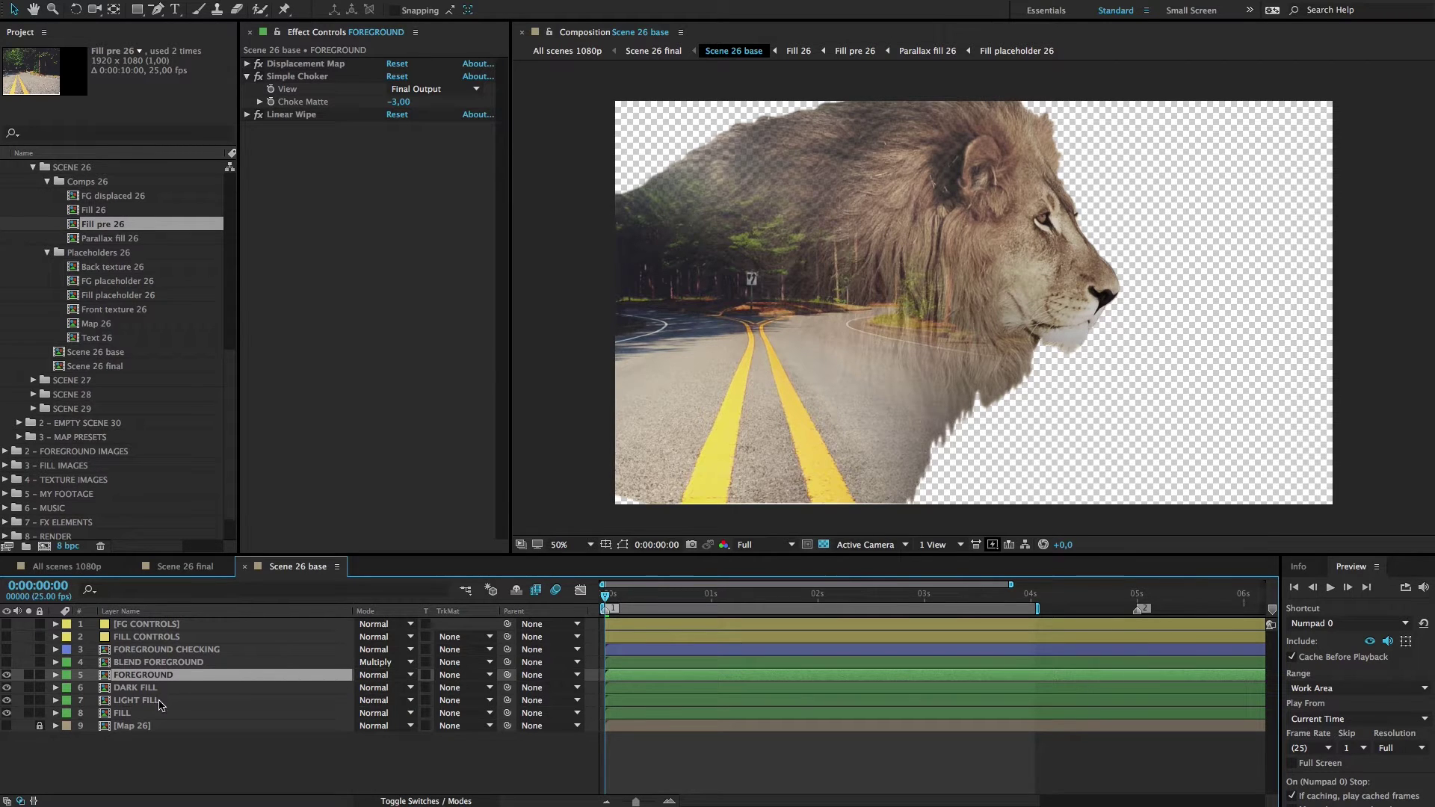
pyautogui.click(178, 661)
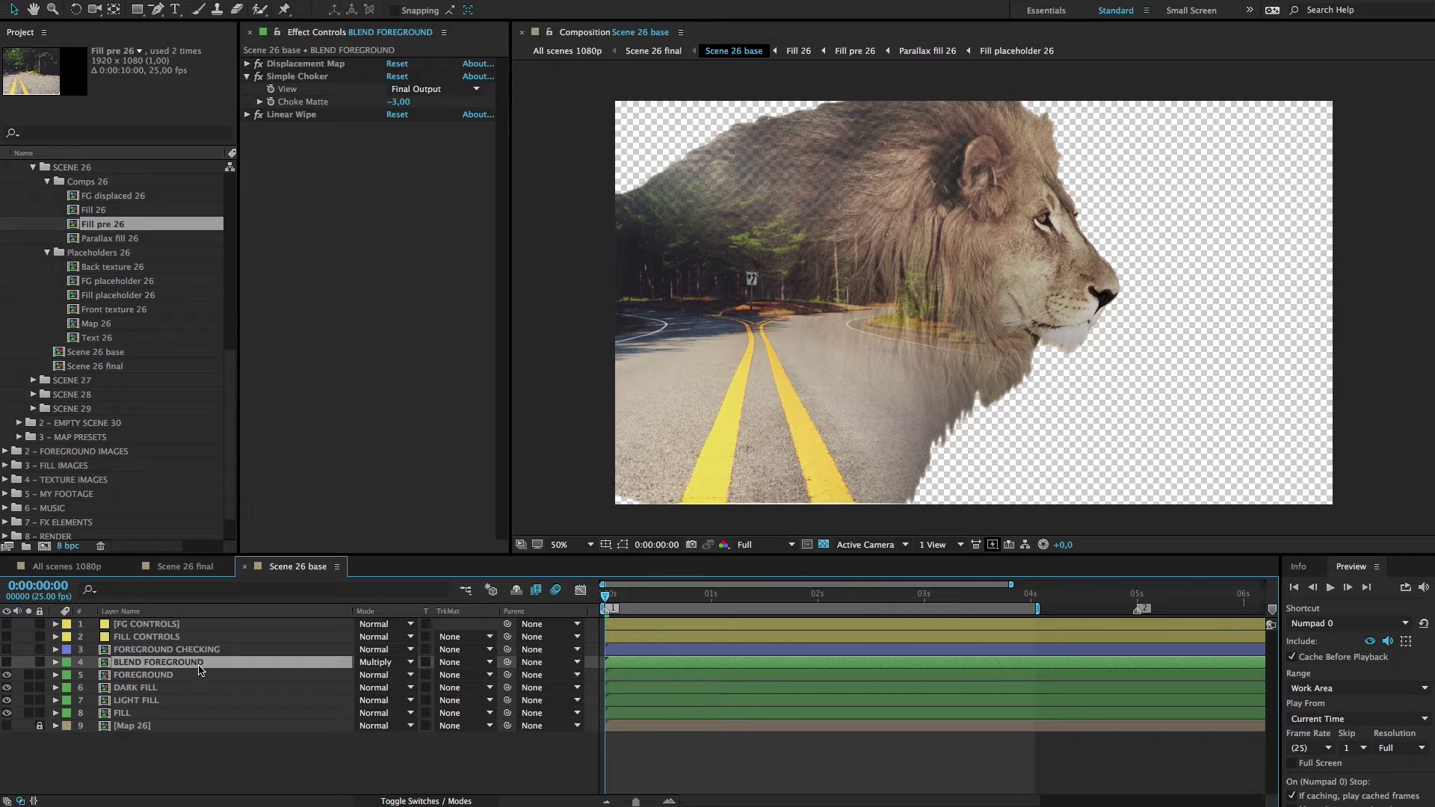
pyautogui.click(165, 713)
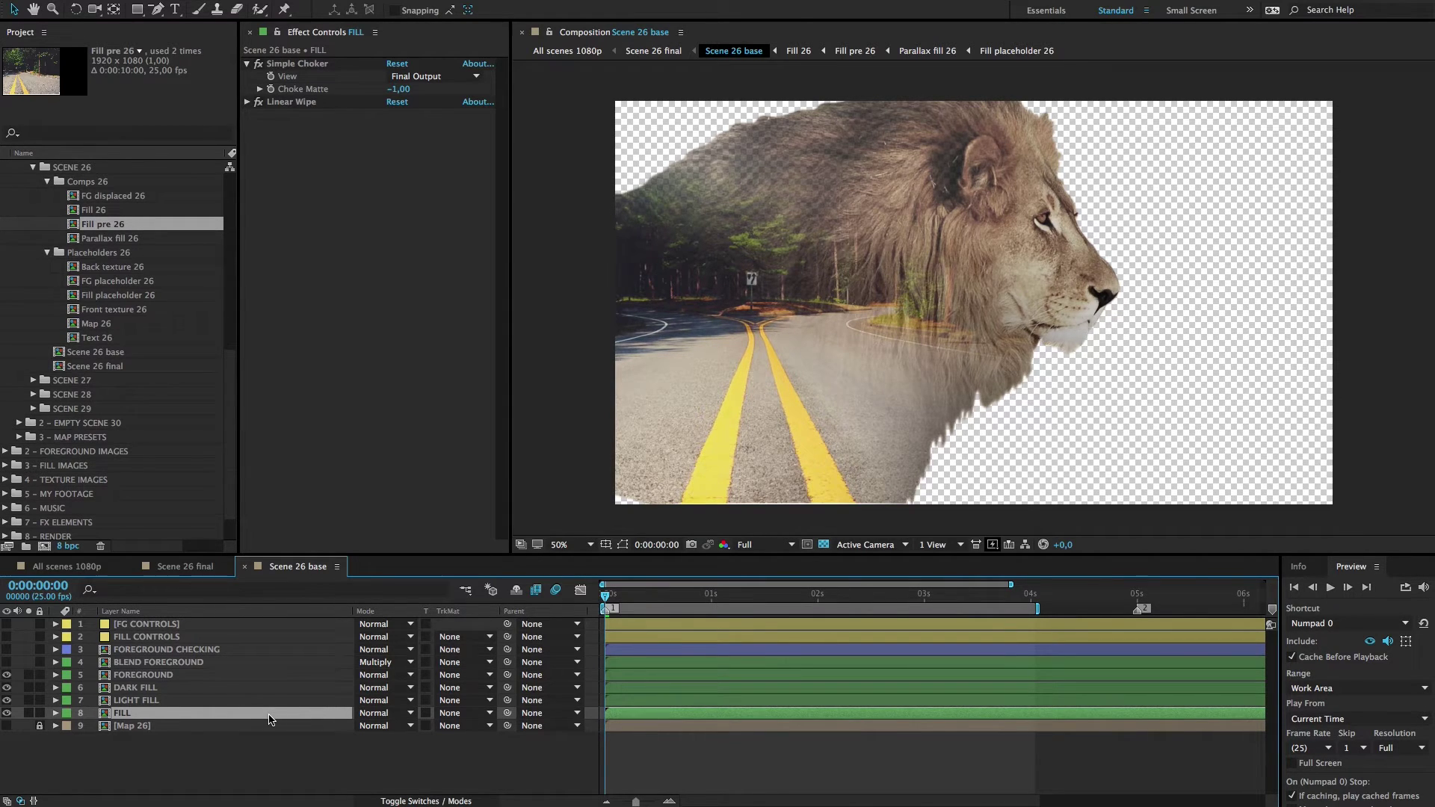
pyautogui.click(192, 678)
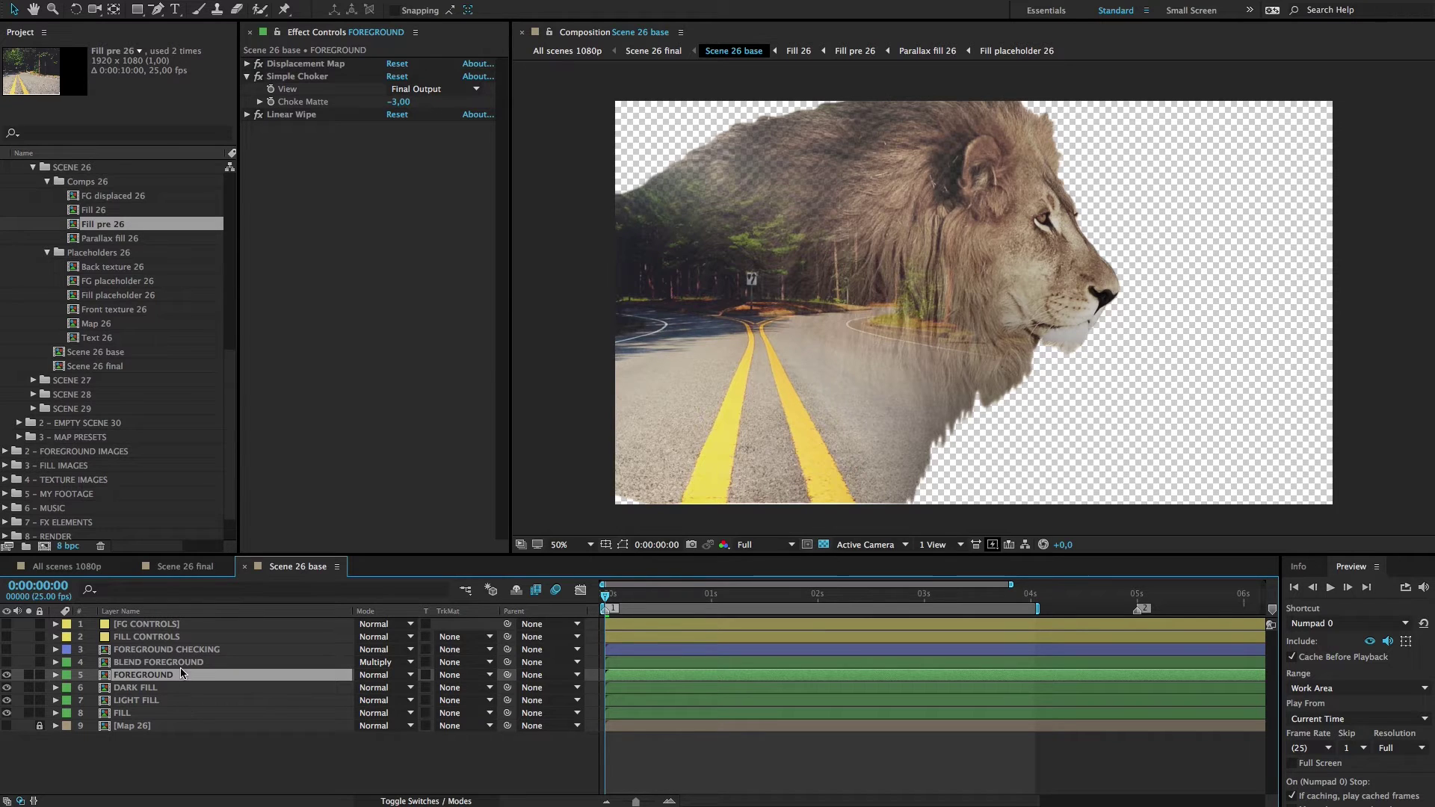
pyautogui.click(185, 662)
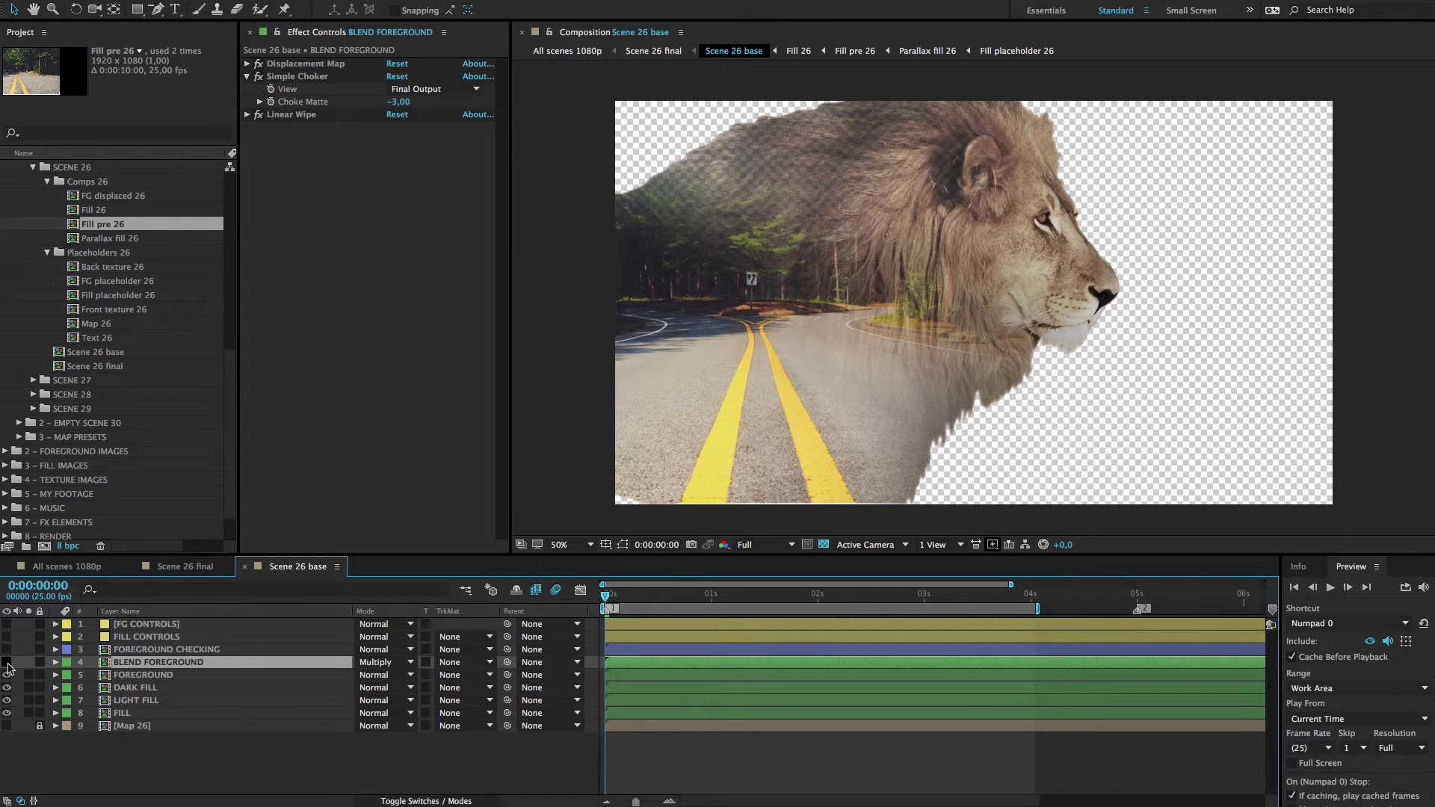
pyautogui.click(8, 663)
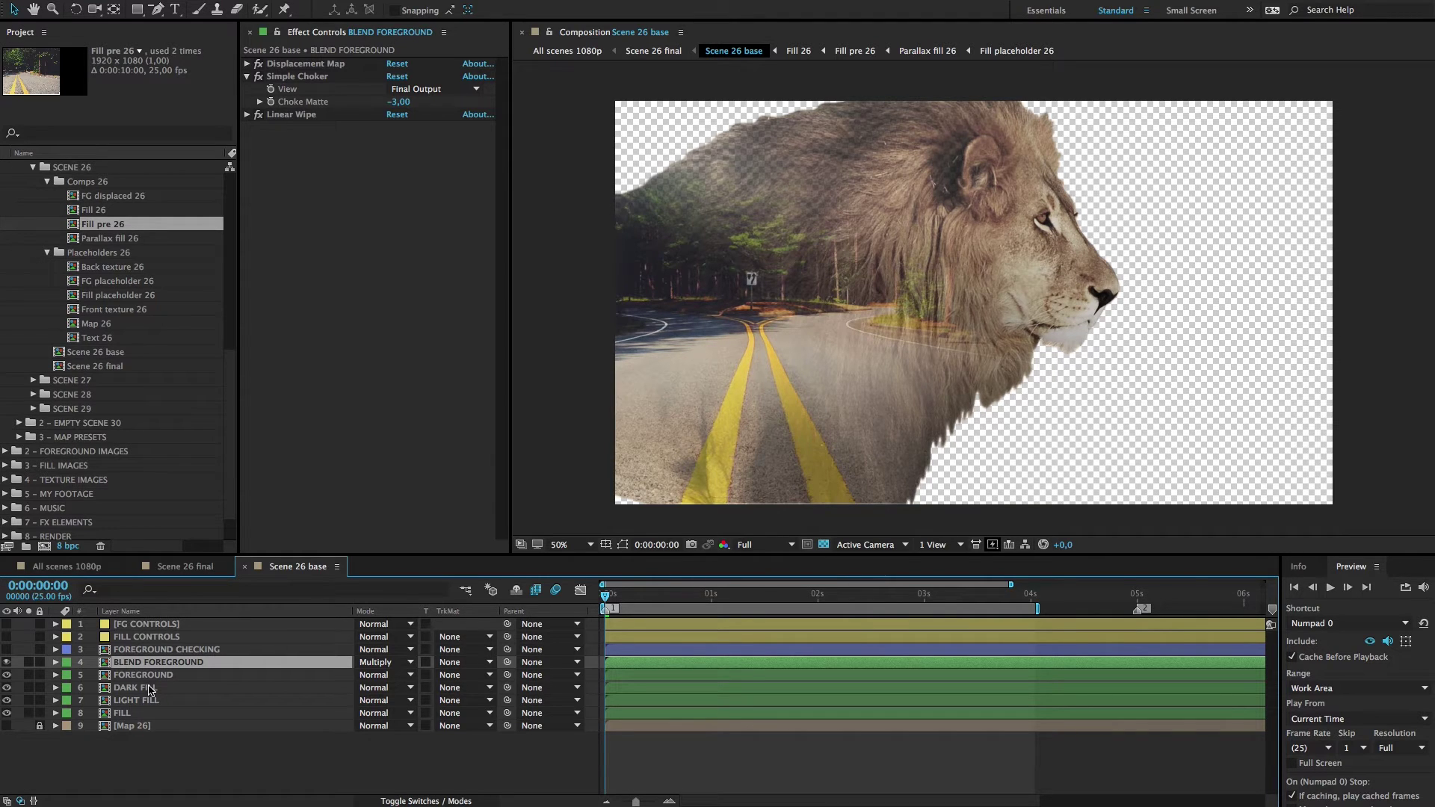
# Step: Inspect the BLEND FOREGROUND layer in isolation, and compare the composition with that layer hidden and shown
pyautogui.click(29, 662)
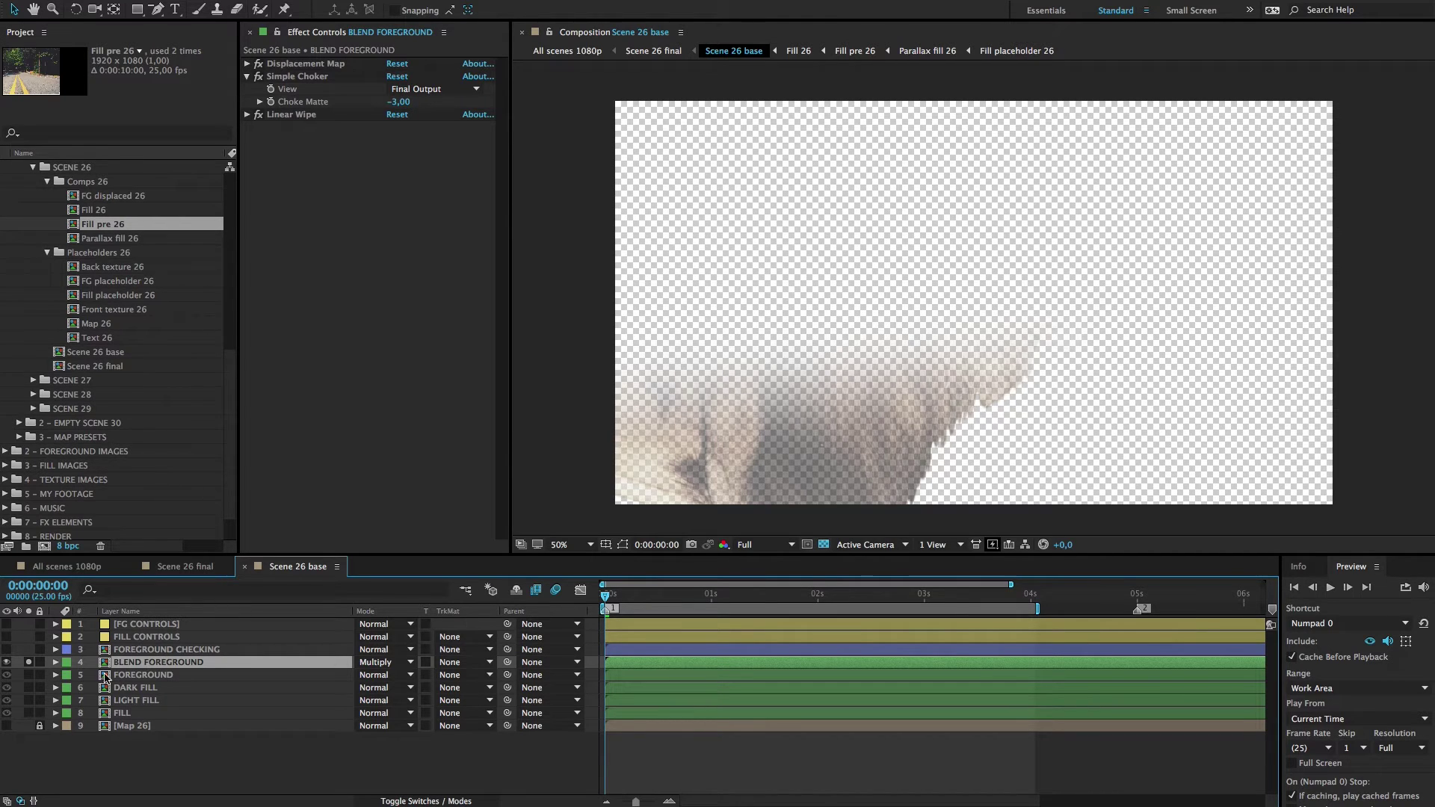
pyautogui.click(30, 663)
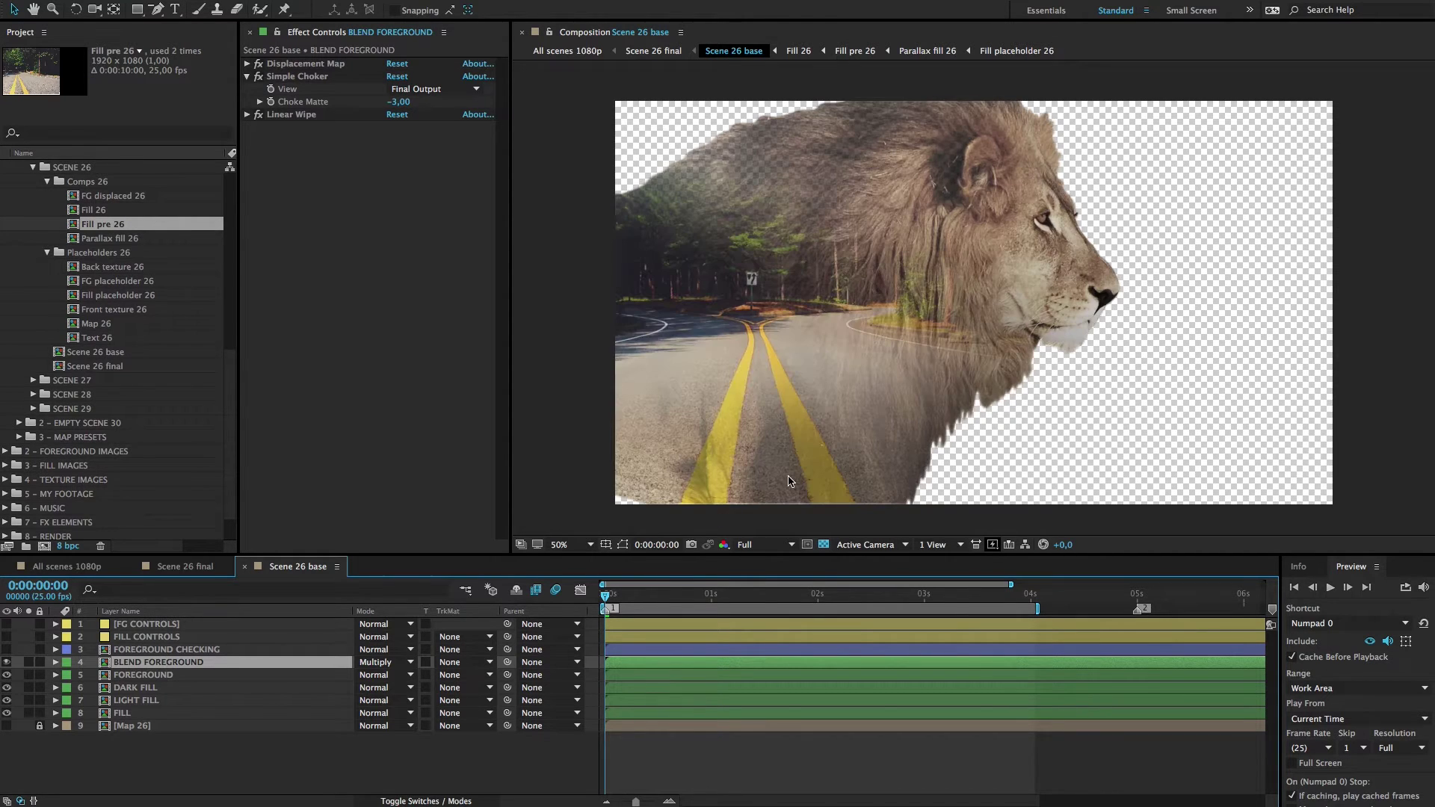
pyautogui.click(555, 590)
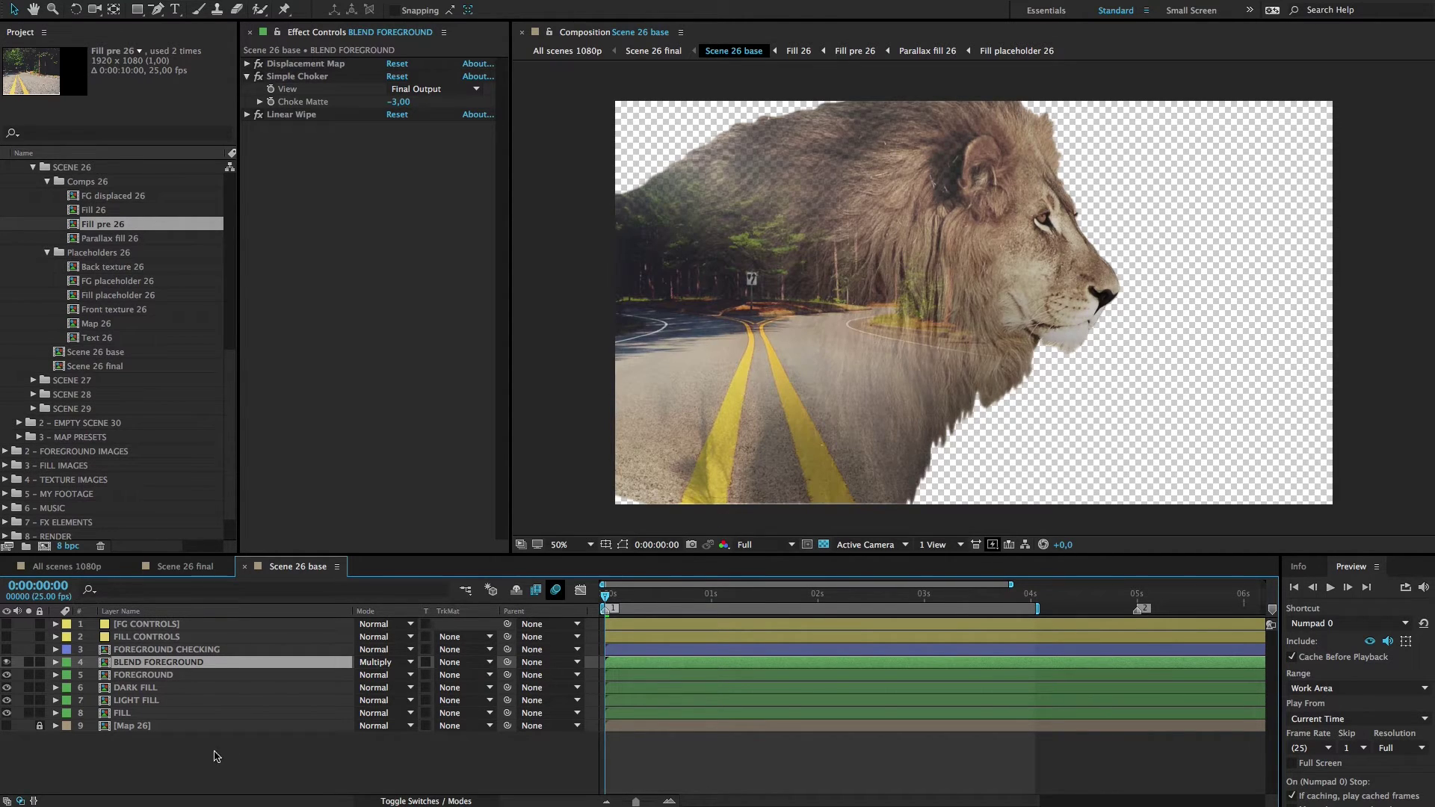
pyautogui.click(184, 714)
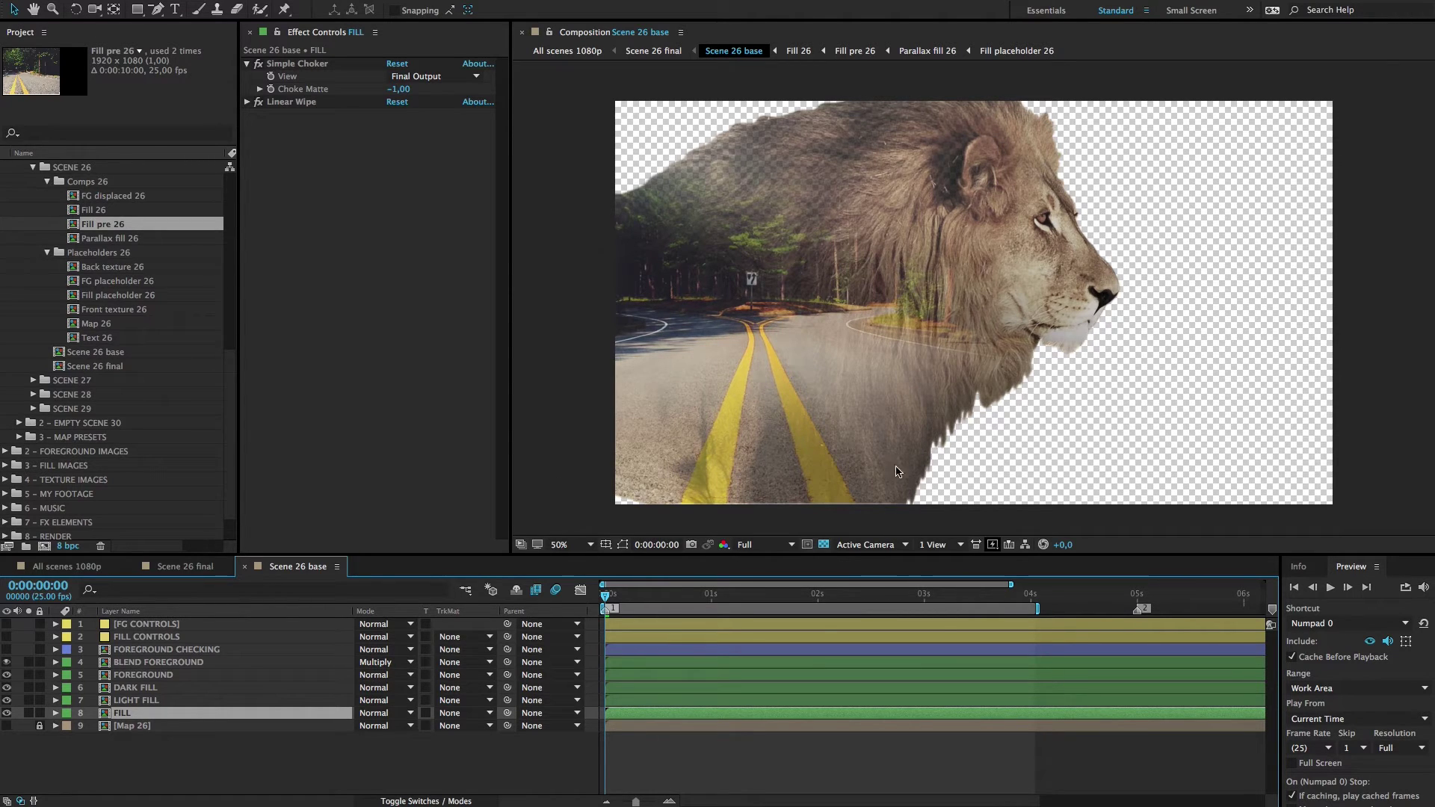
pyautogui.click(7, 662)
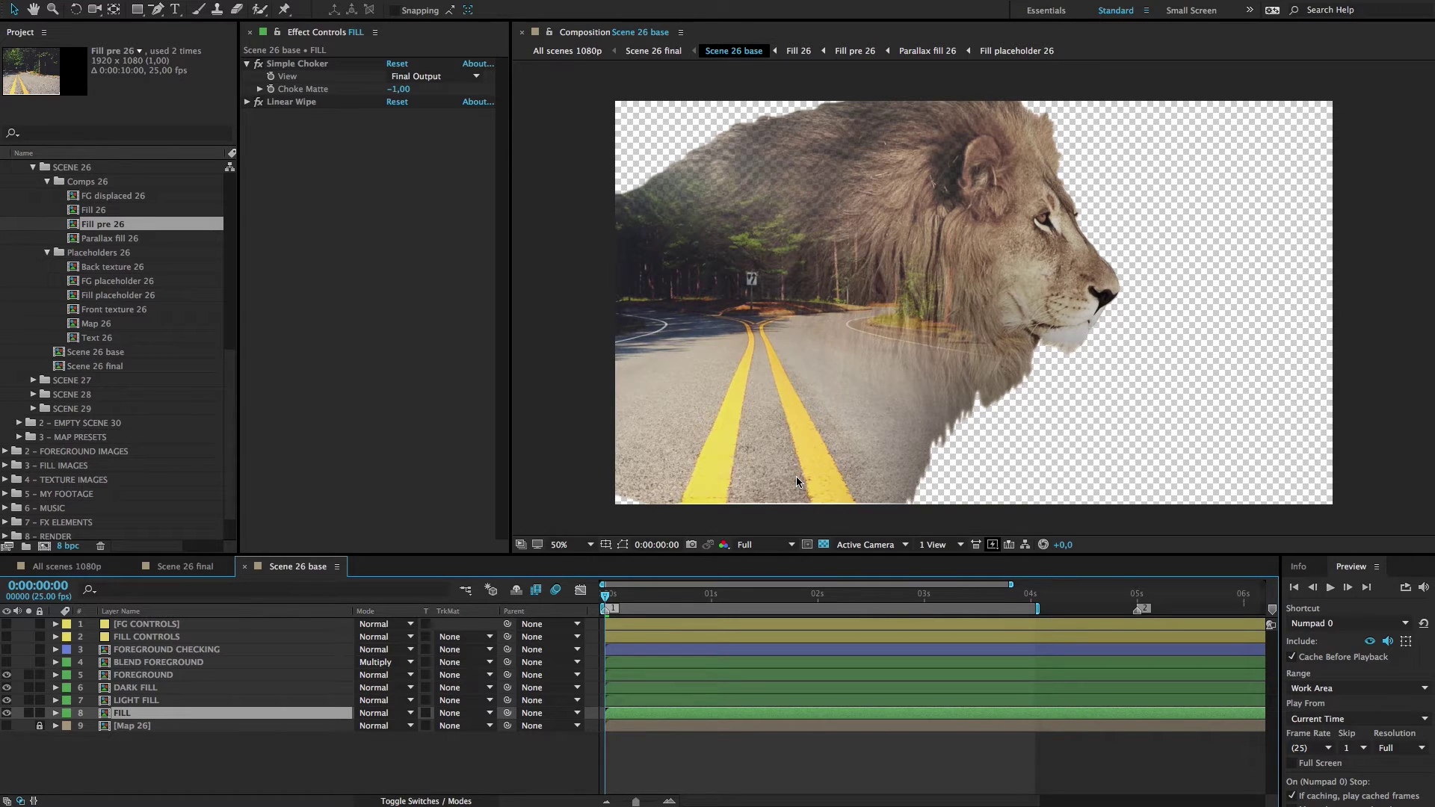
pyautogui.click(199, 667)
pyautogui.click(7, 662)
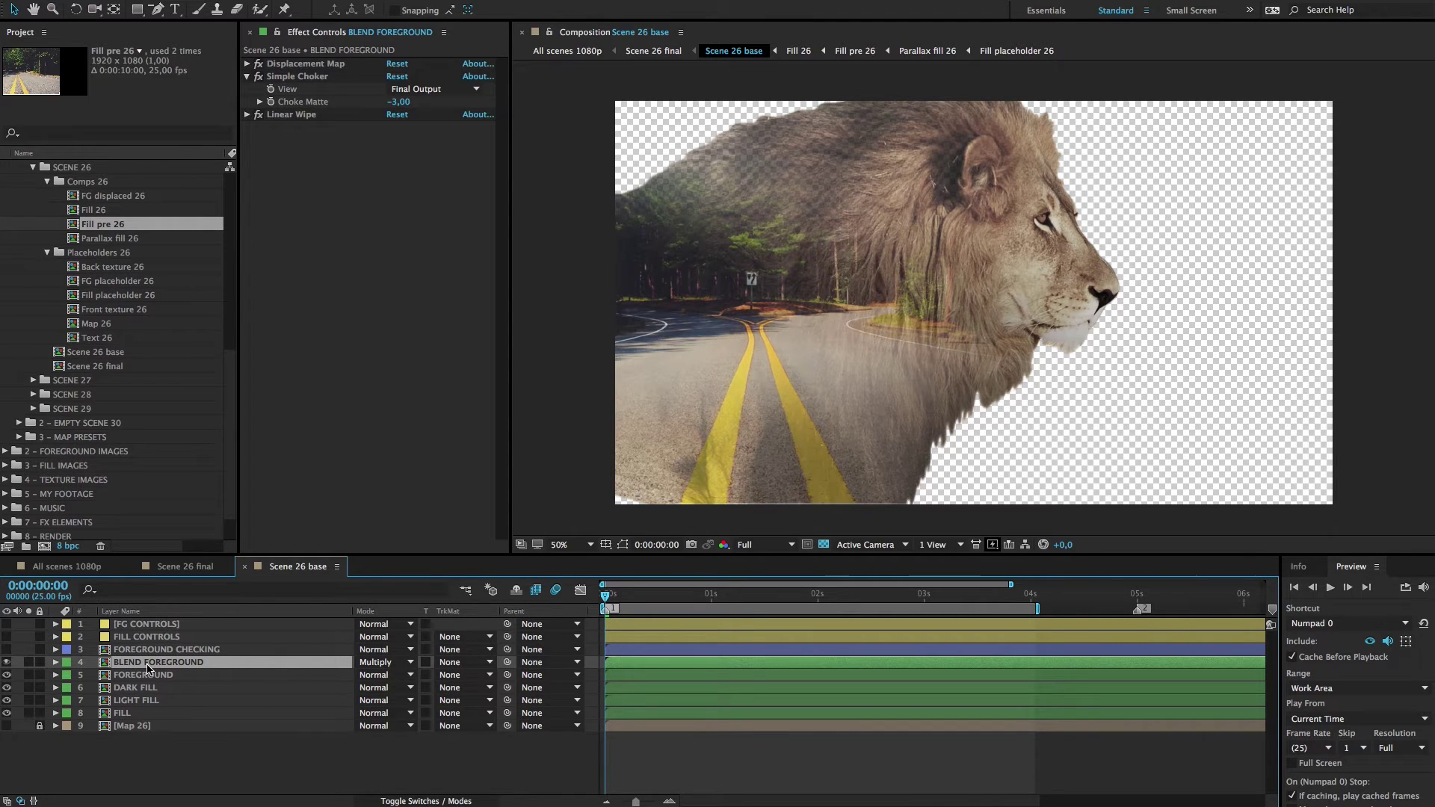
pyautogui.press('e')
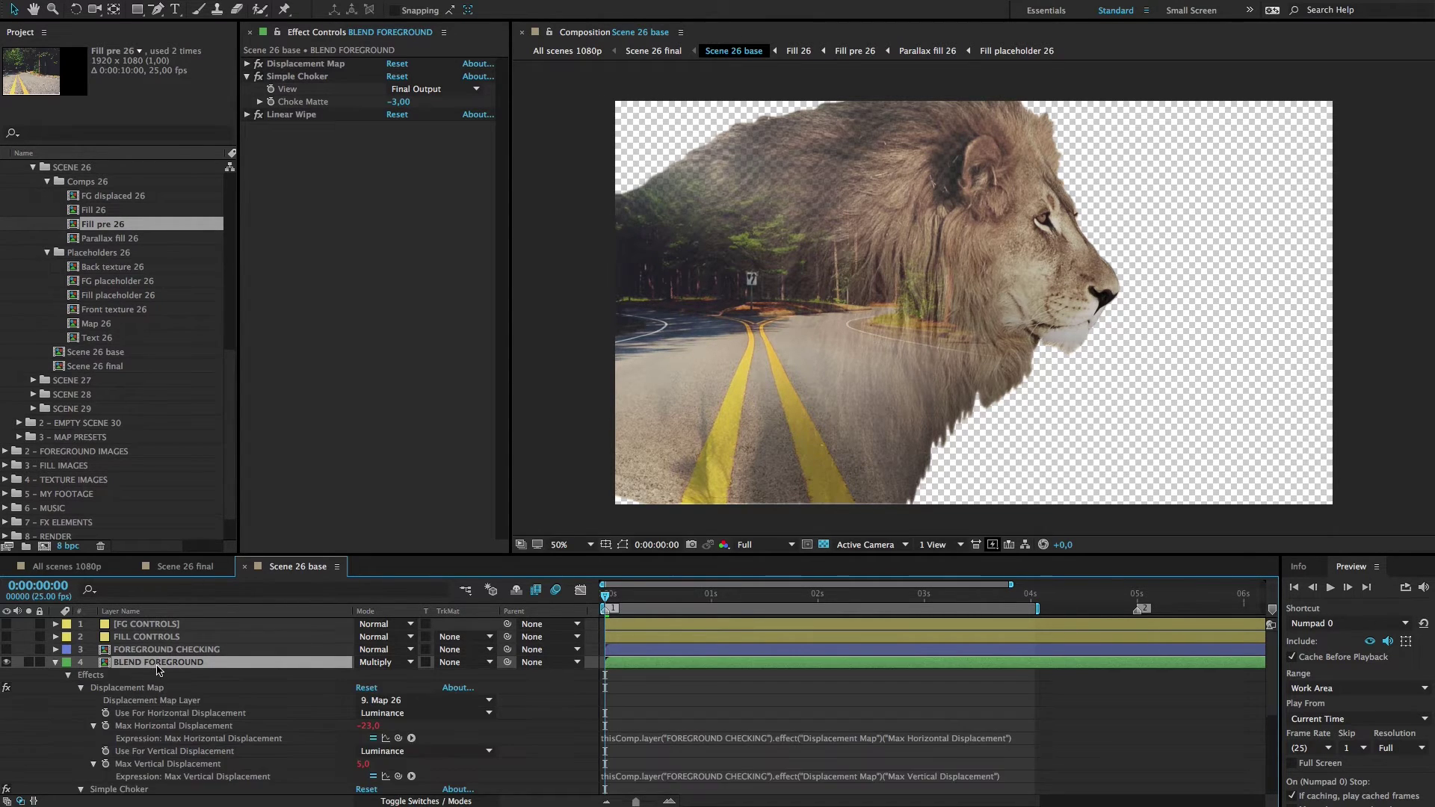
pyautogui.click(67, 675)
pyautogui.click(55, 663)
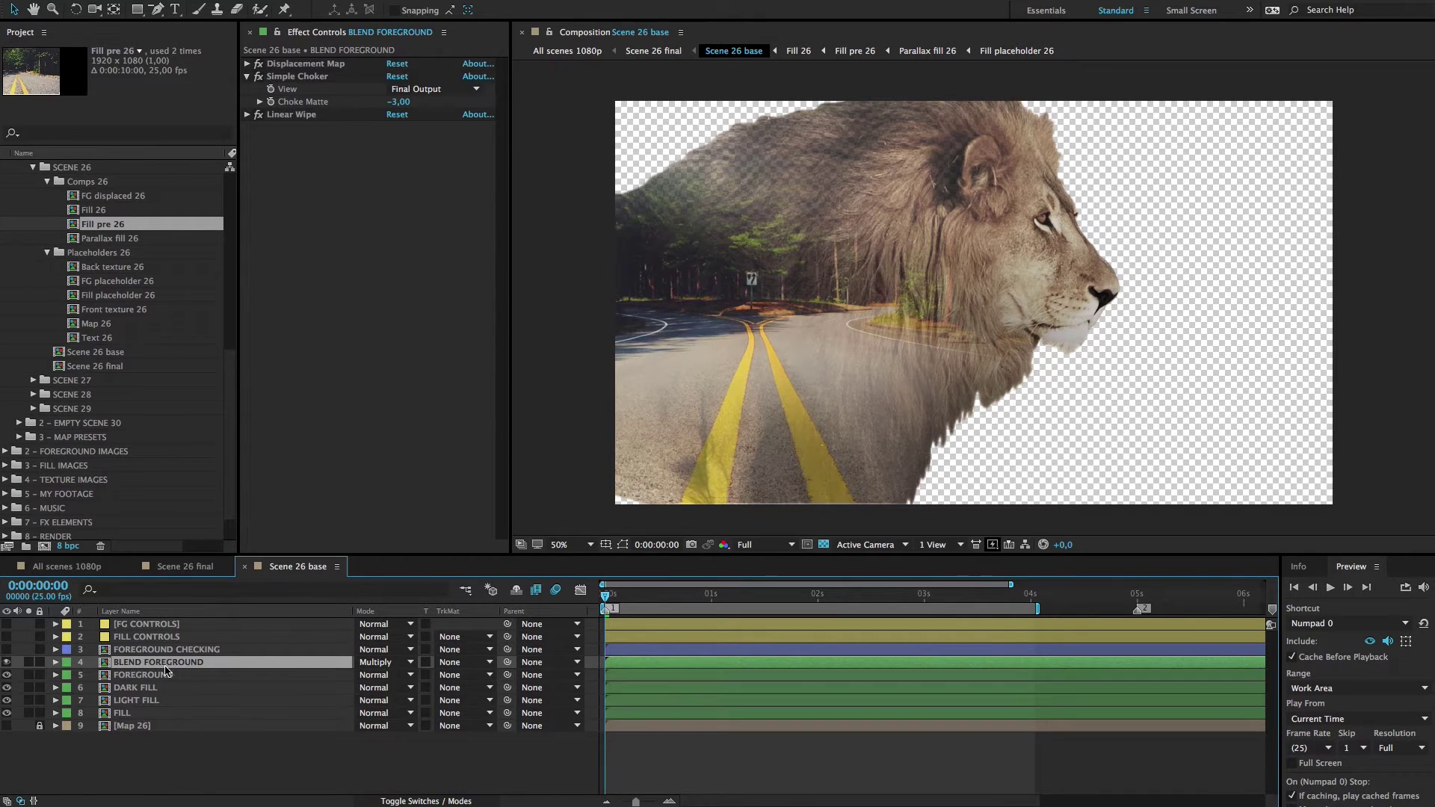
# Step: Raise the BLEND FOREGROUND layer's opacity to 100%
pyautogui.press('t')
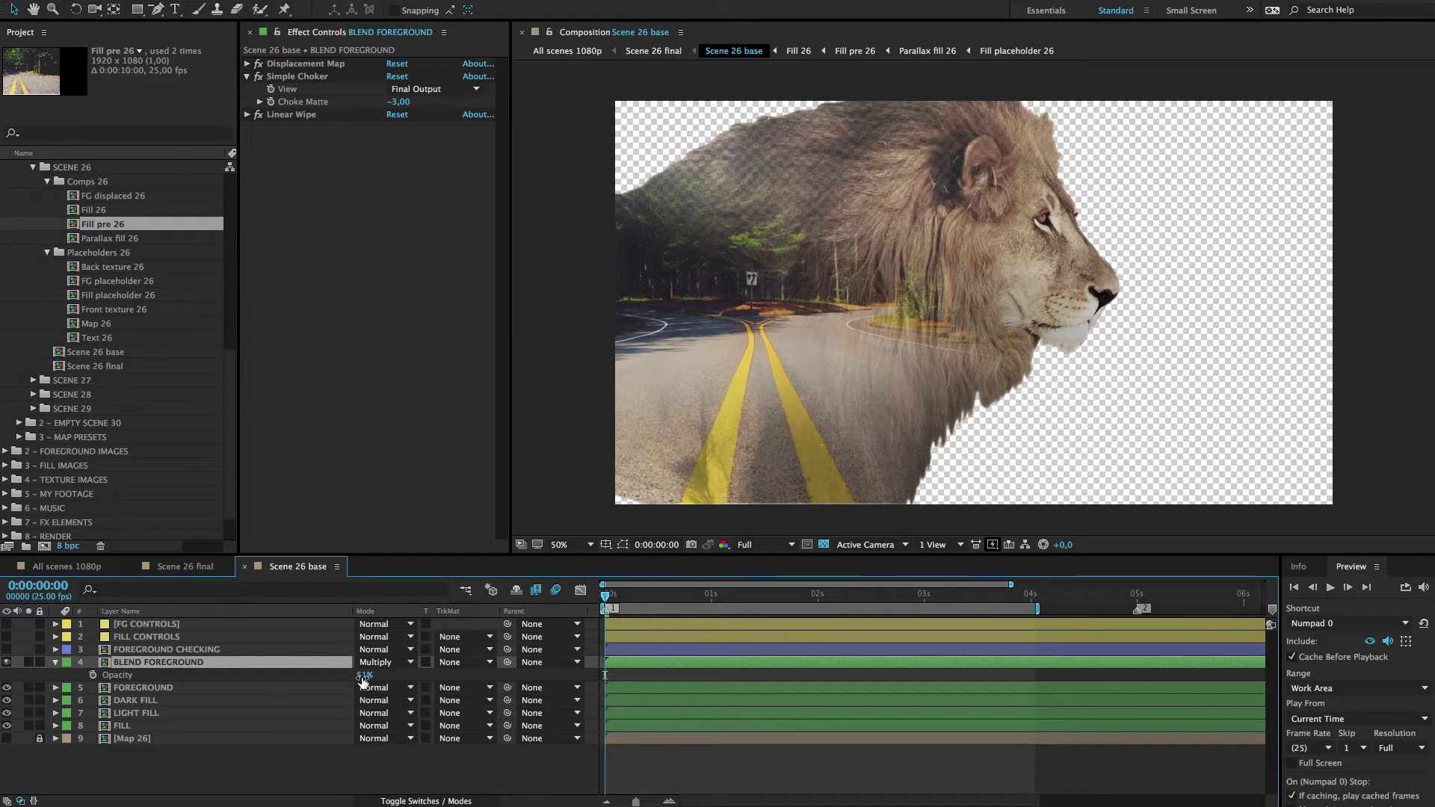
pyautogui.moveTo(363, 680); pyautogui.dragTo(482, 678)
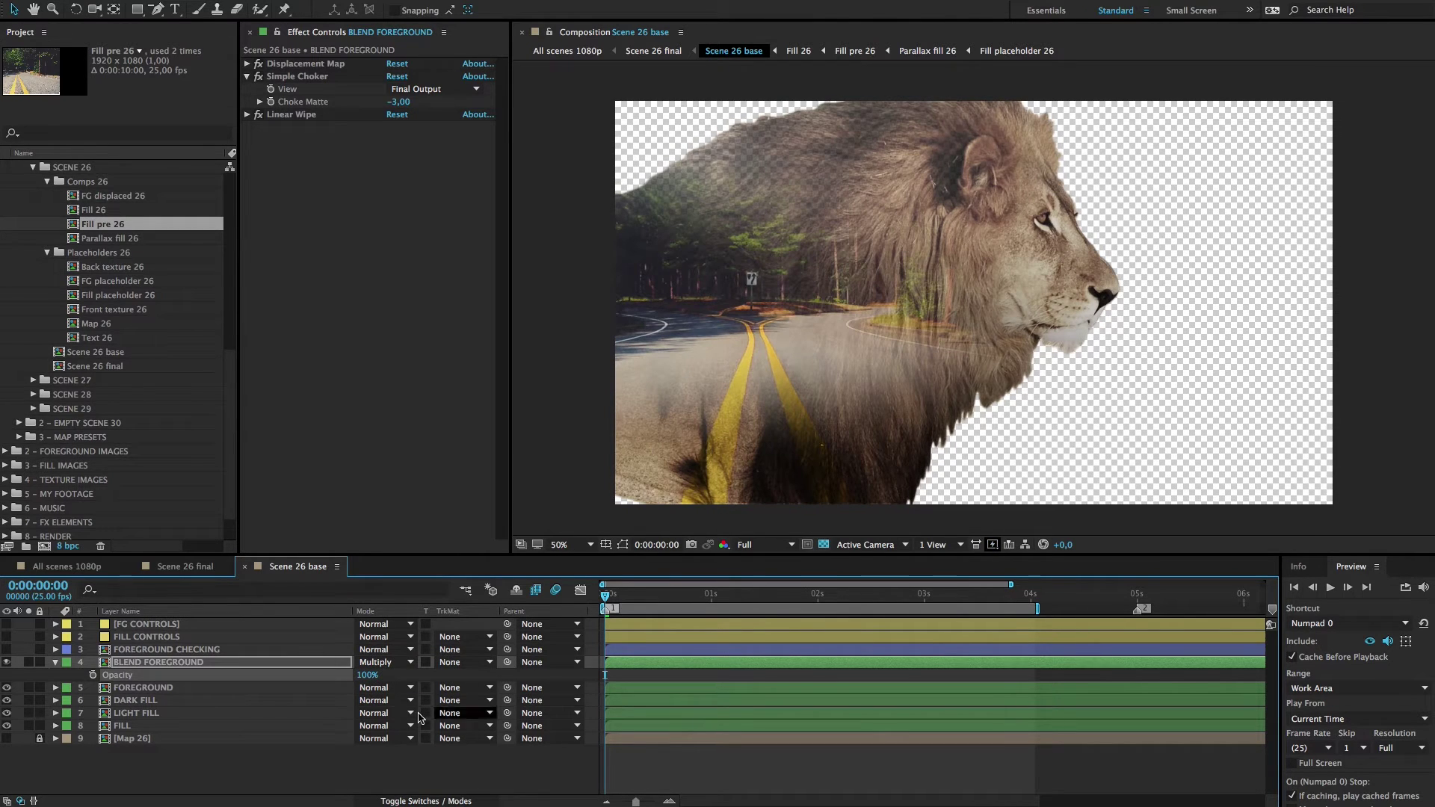
pyautogui.click(354, 678)
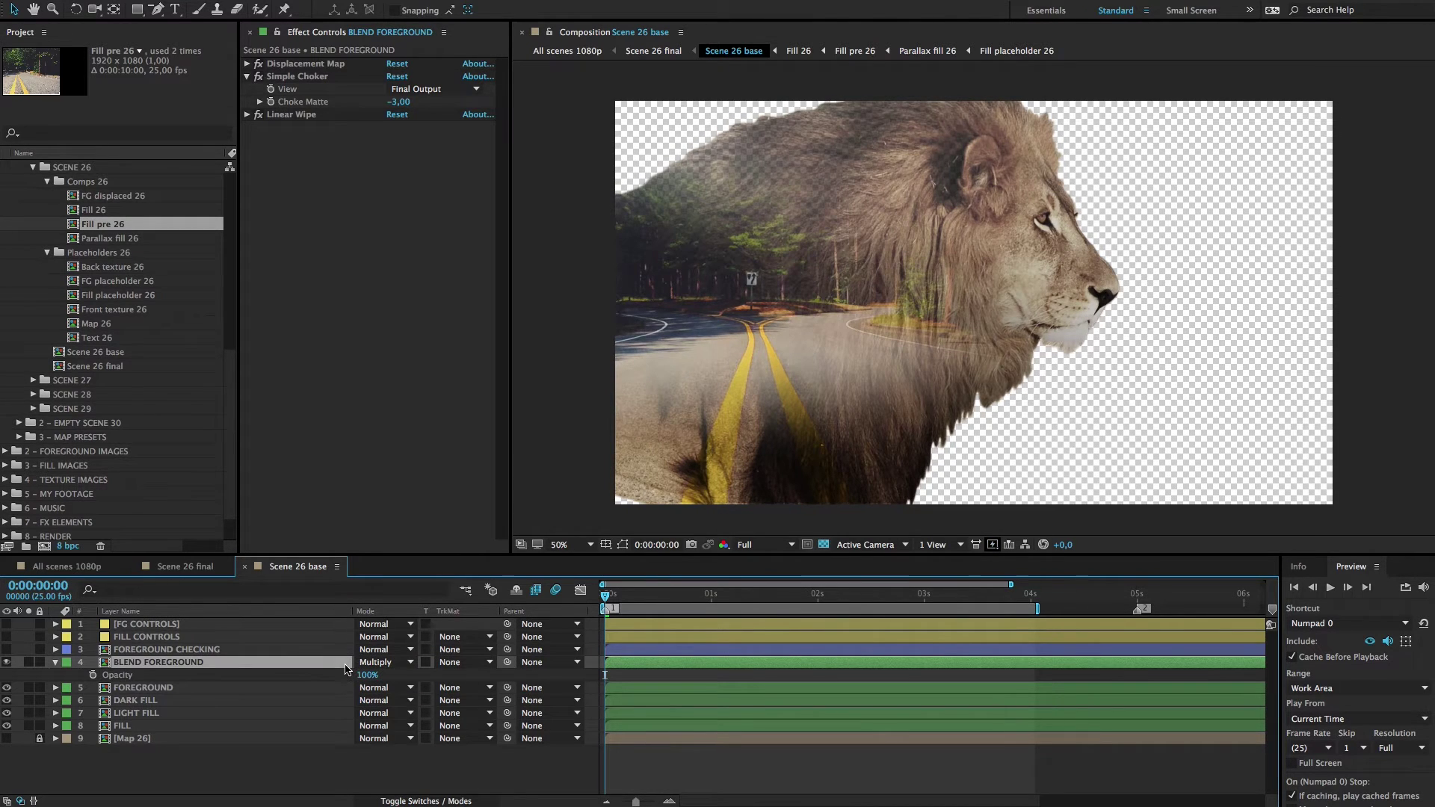
# Step: Set the BLEND FOREGROUND layer's blending mode to Color Burn and its opacity to 50%
pyautogui.click(410, 665)
pyautogui.click(409, 532)
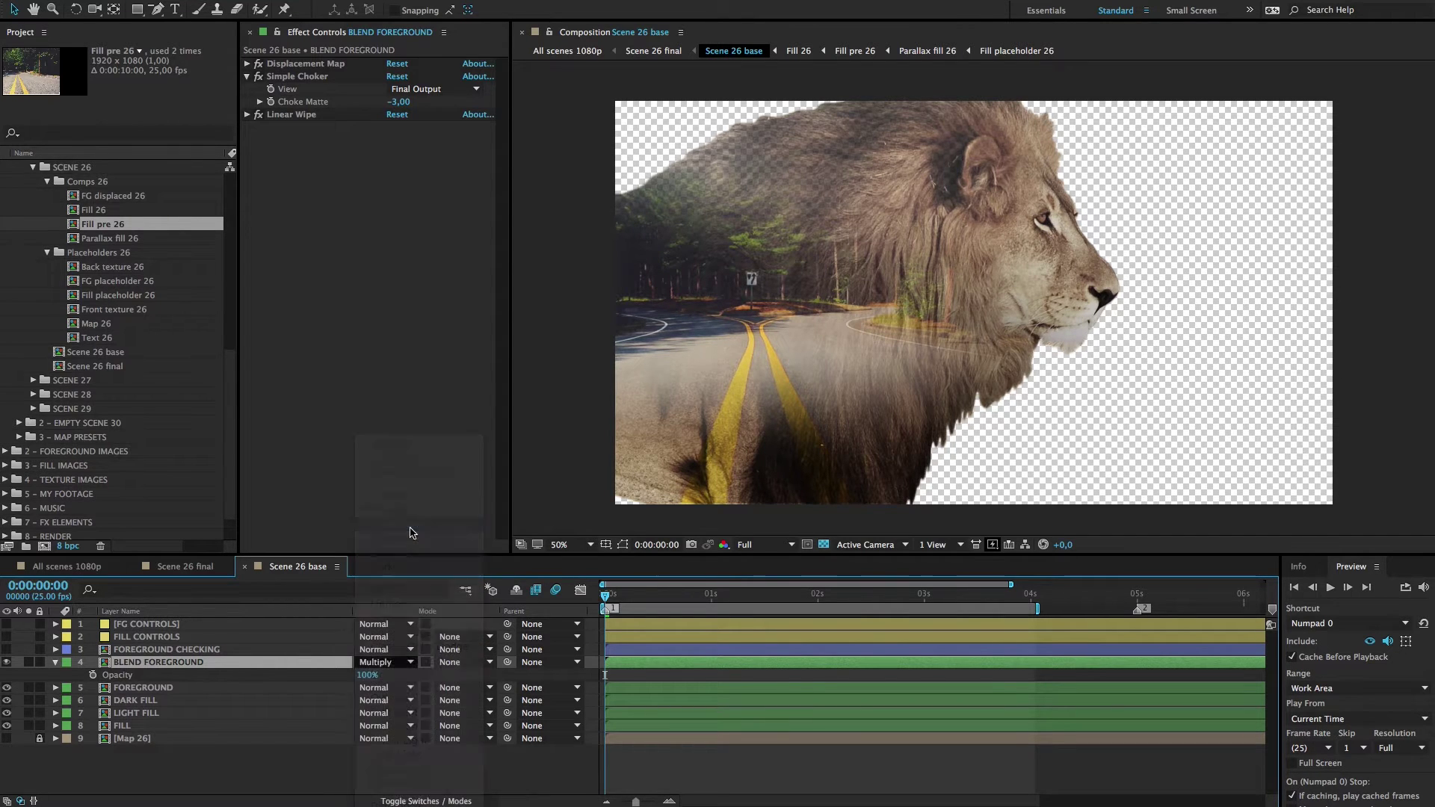
pyautogui.click(367, 675)
pyautogui.write('50')
pyautogui.press('Return')
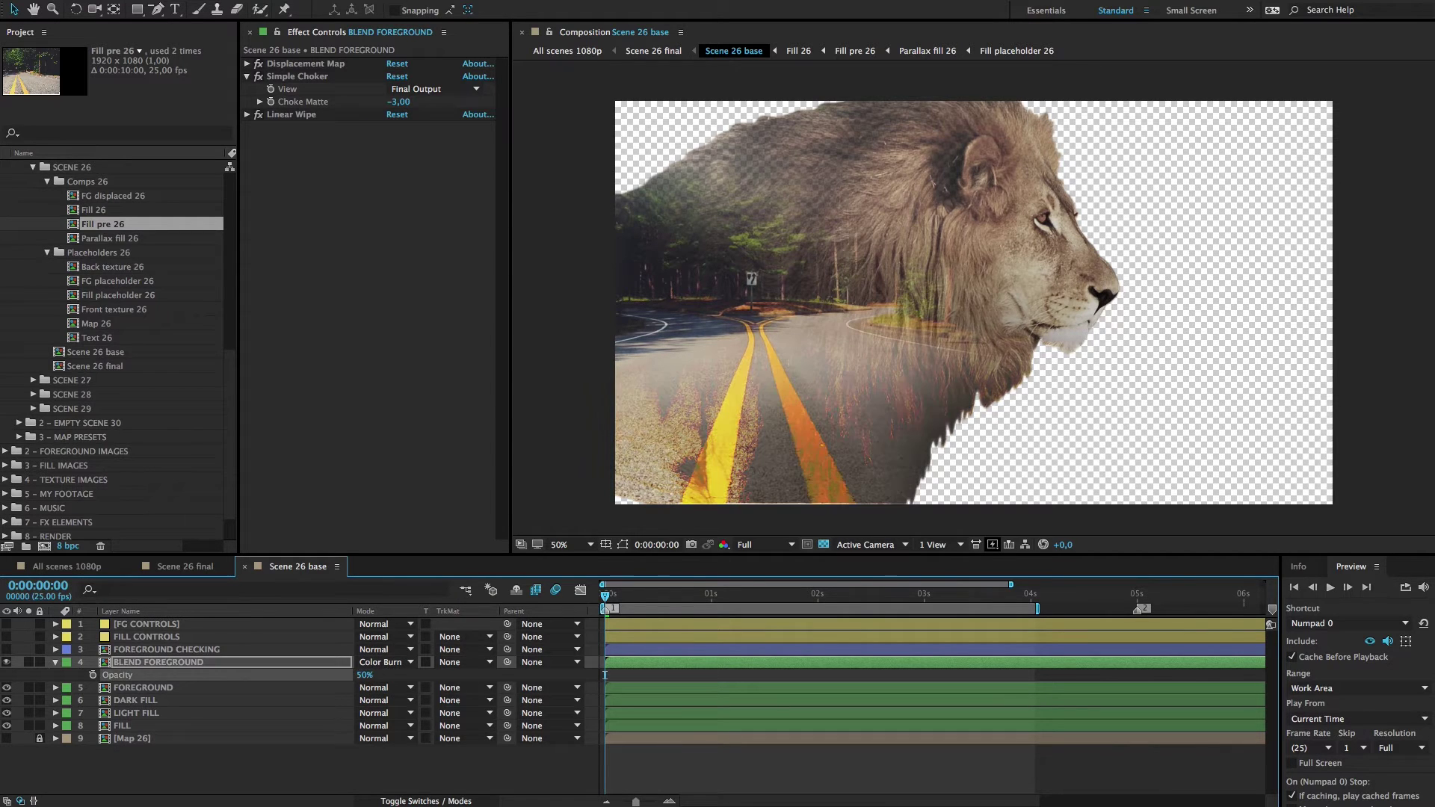
# Step: Try the Classic Color Burn, Hard Light and Vivid Light blending modes on the BLEND FOREGROUND layer
pyautogui.click(410, 662)
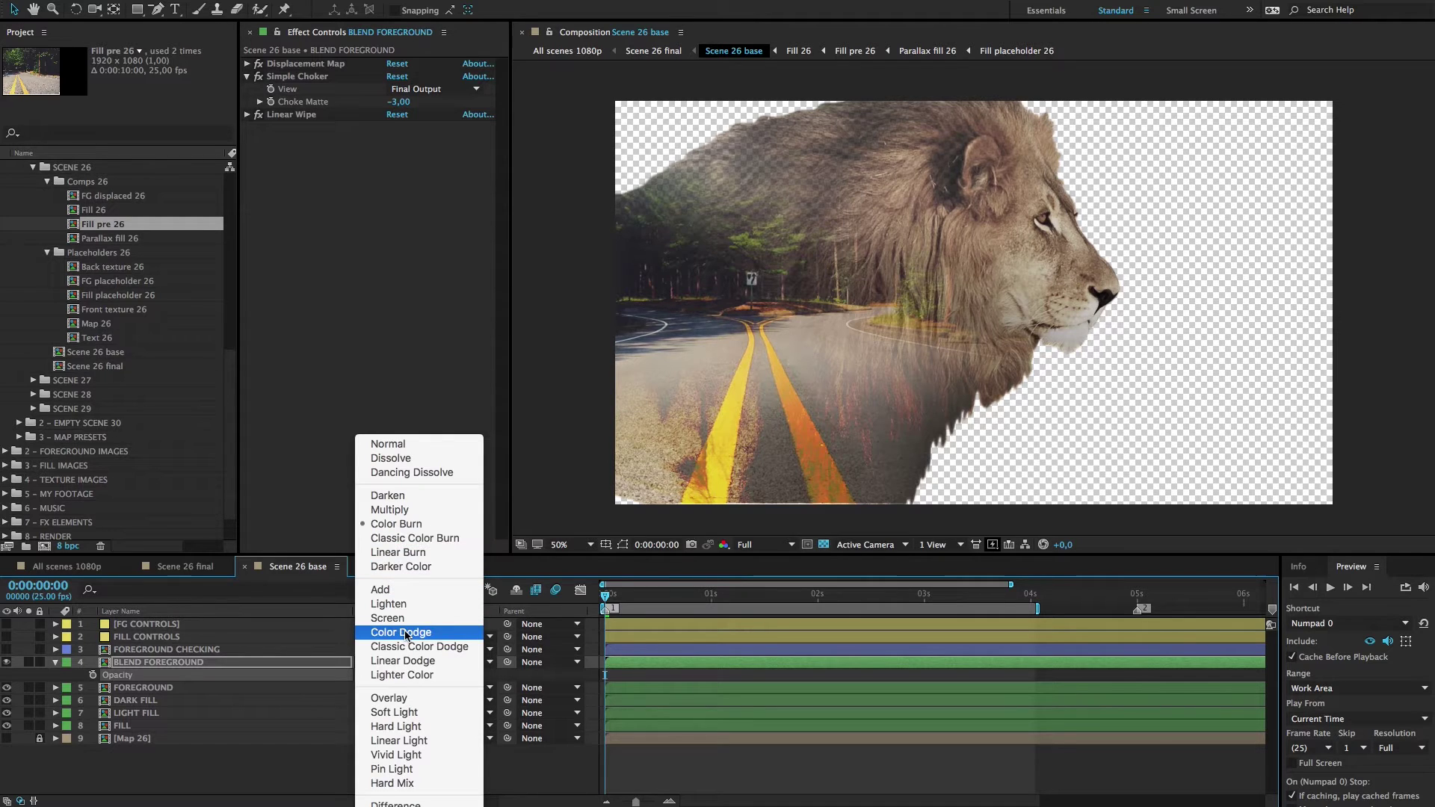
pyautogui.click(409, 538)
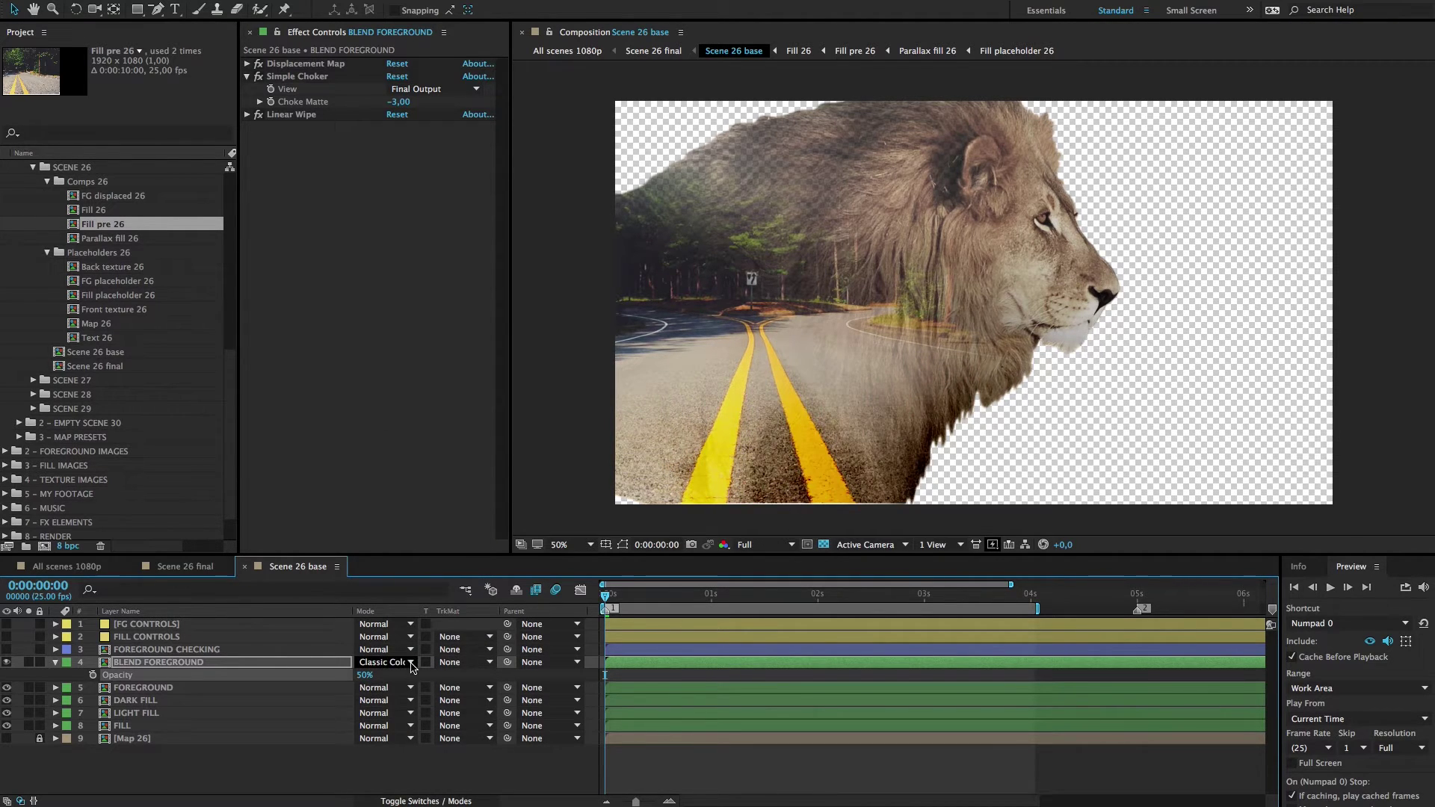
pyautogui.click(411, 667)
pyautogui.press('Escape')
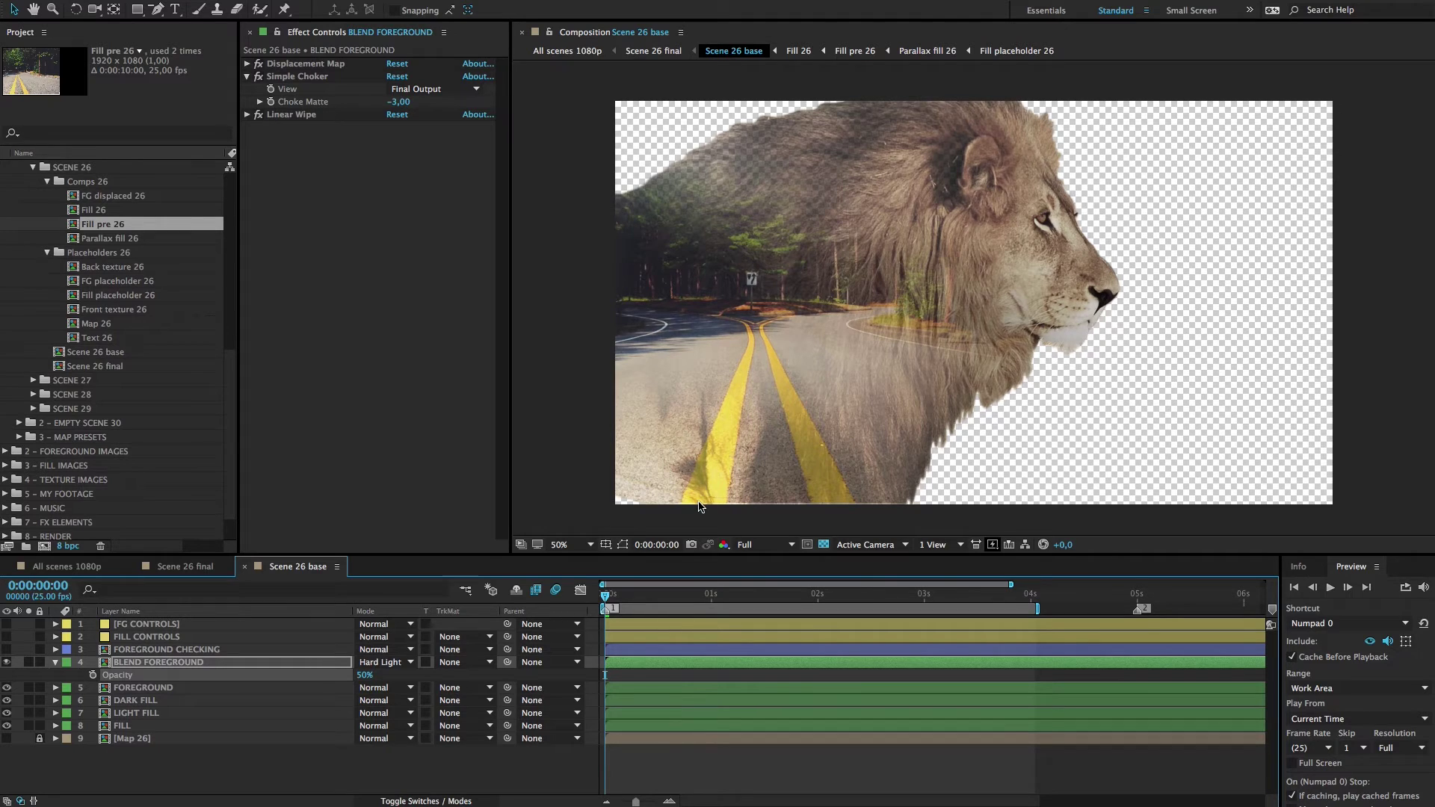
pyautogui.click(344, 666)
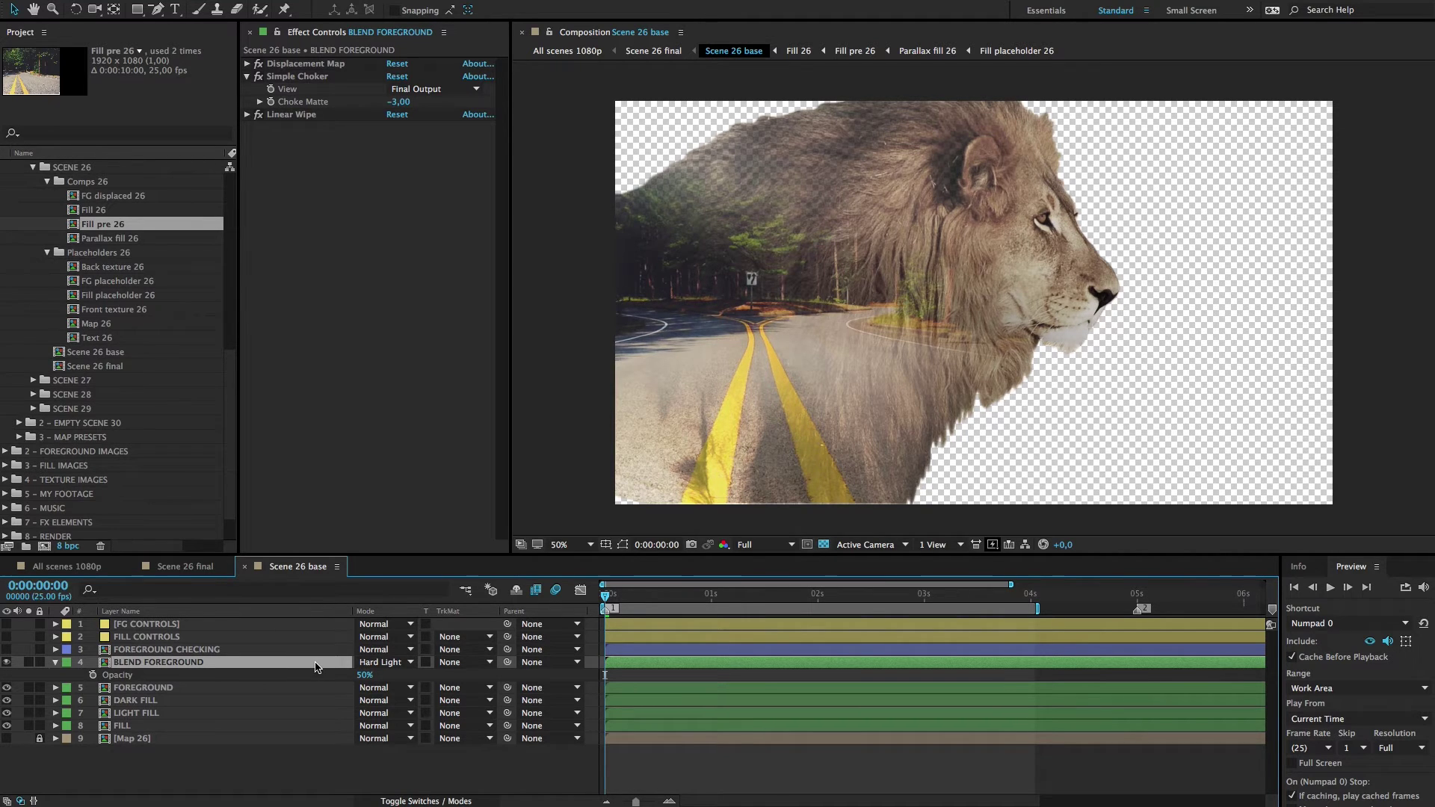
pyautogui.click(410, 665)
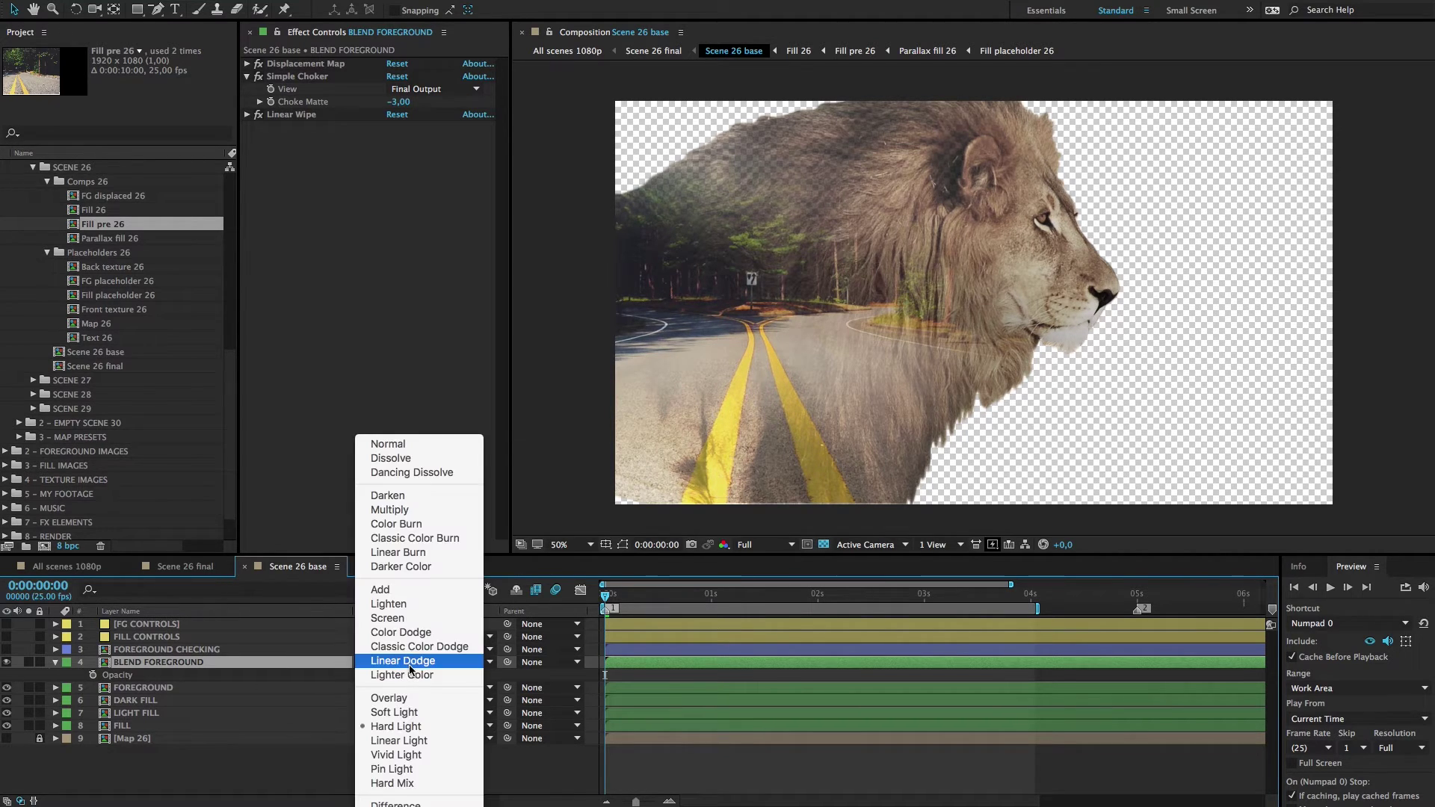
pyautogui.click(408, 758)
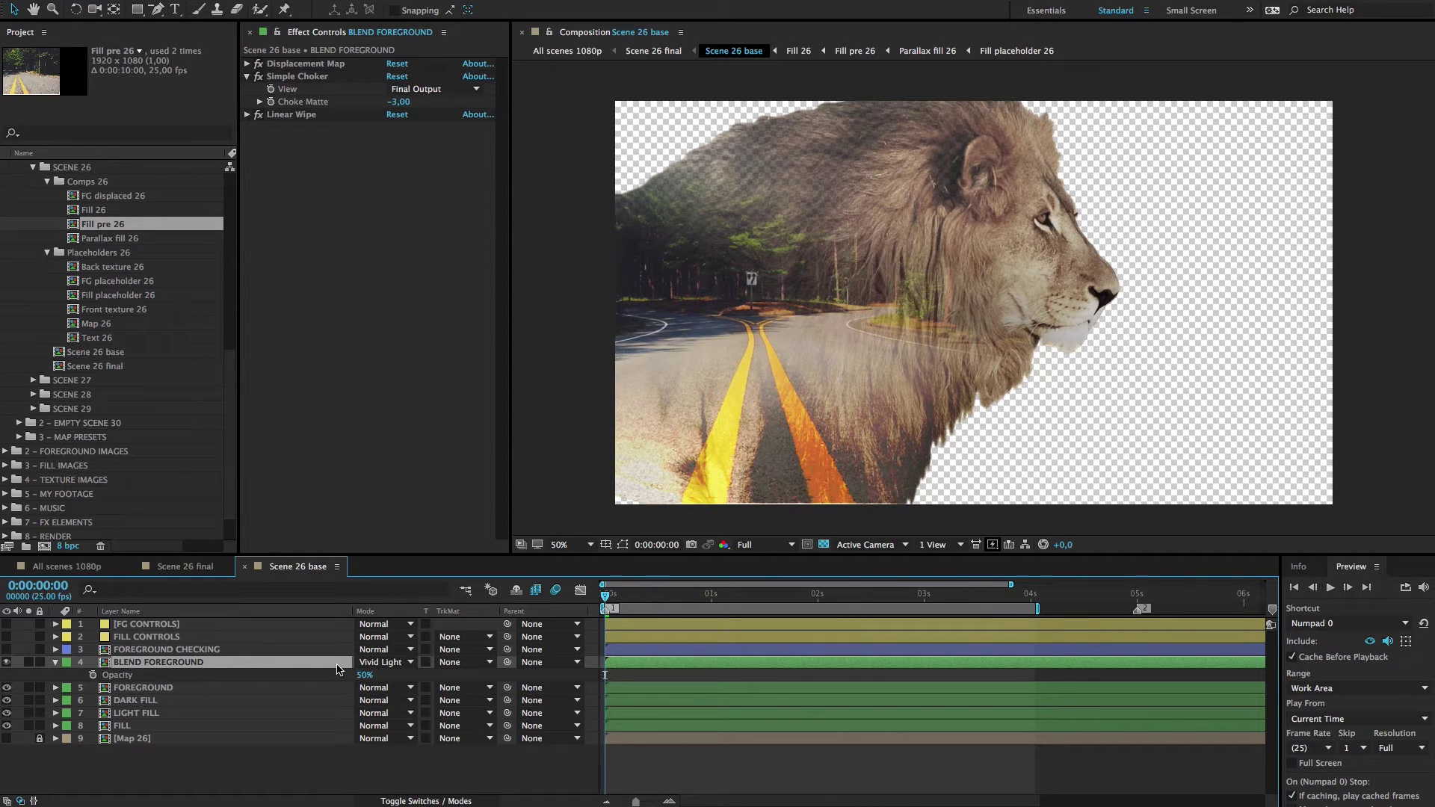
# Step: Compare the image with the BLEND FOREGROUND layer hidden and shown, and set its blending mode to Multiply
pyautogui.click(6, 662)
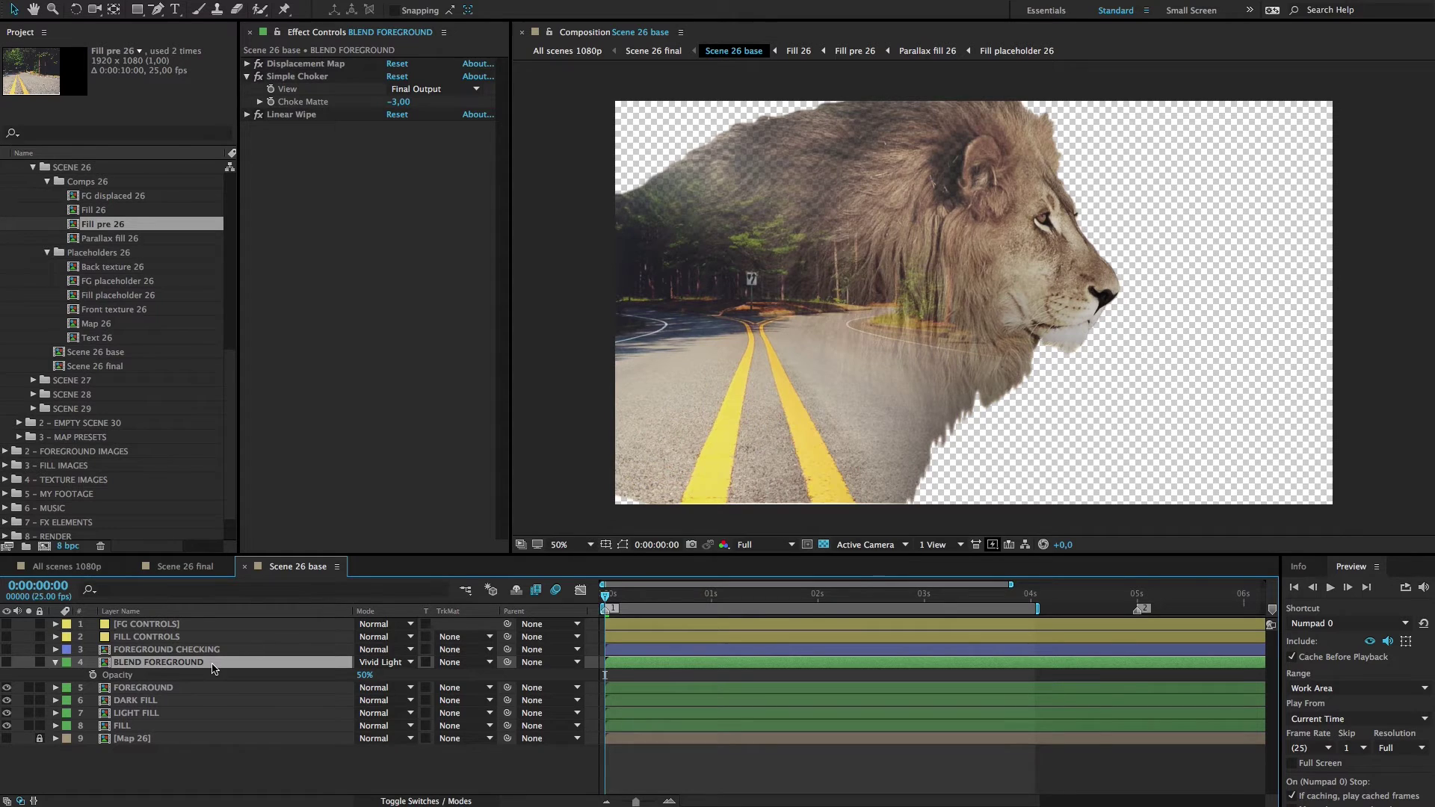
pyautogui.click(6, 662)
pyautogui.click(385, 663)
pyautogui.click(392, 509)
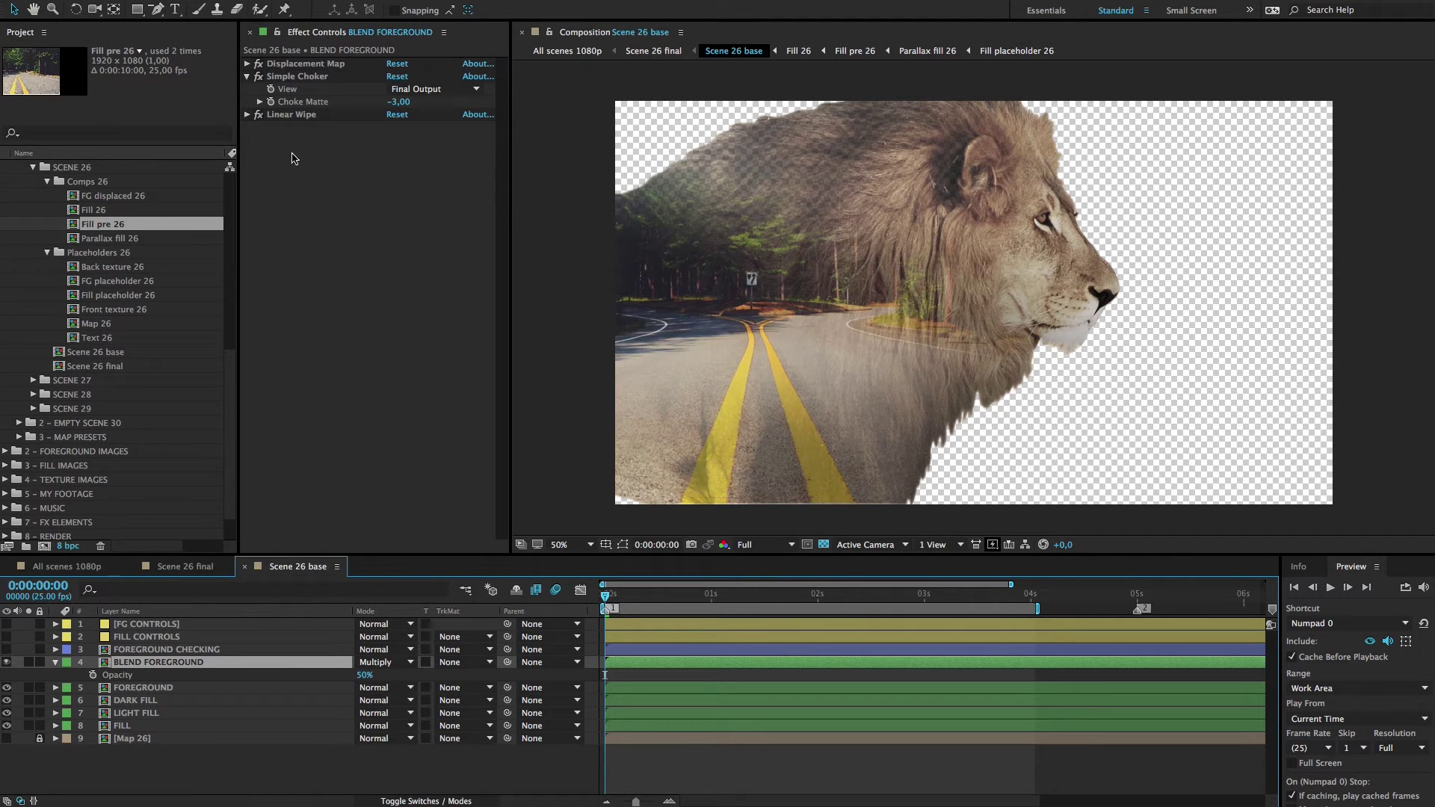
# Step: Adjust BLEND FOREGROUND's Linear Wipe to 61% transition completion, a -175° wipe angle and a feather of 283
pyautogui.click(247, 115)
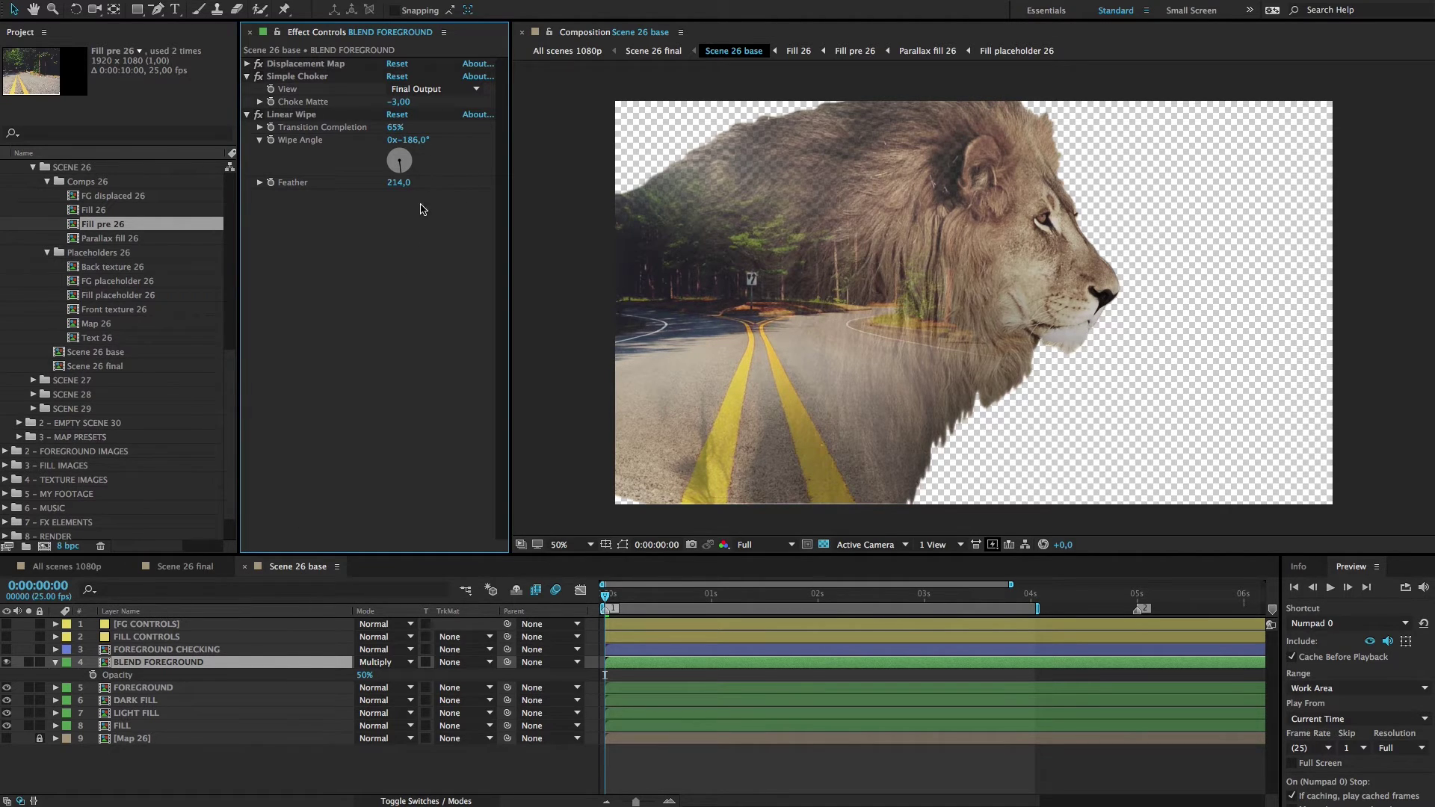
pyautogui.click(399, 185)
pyautogui.moveTo(399, 187); pyautogui.dragTo(446, 185)
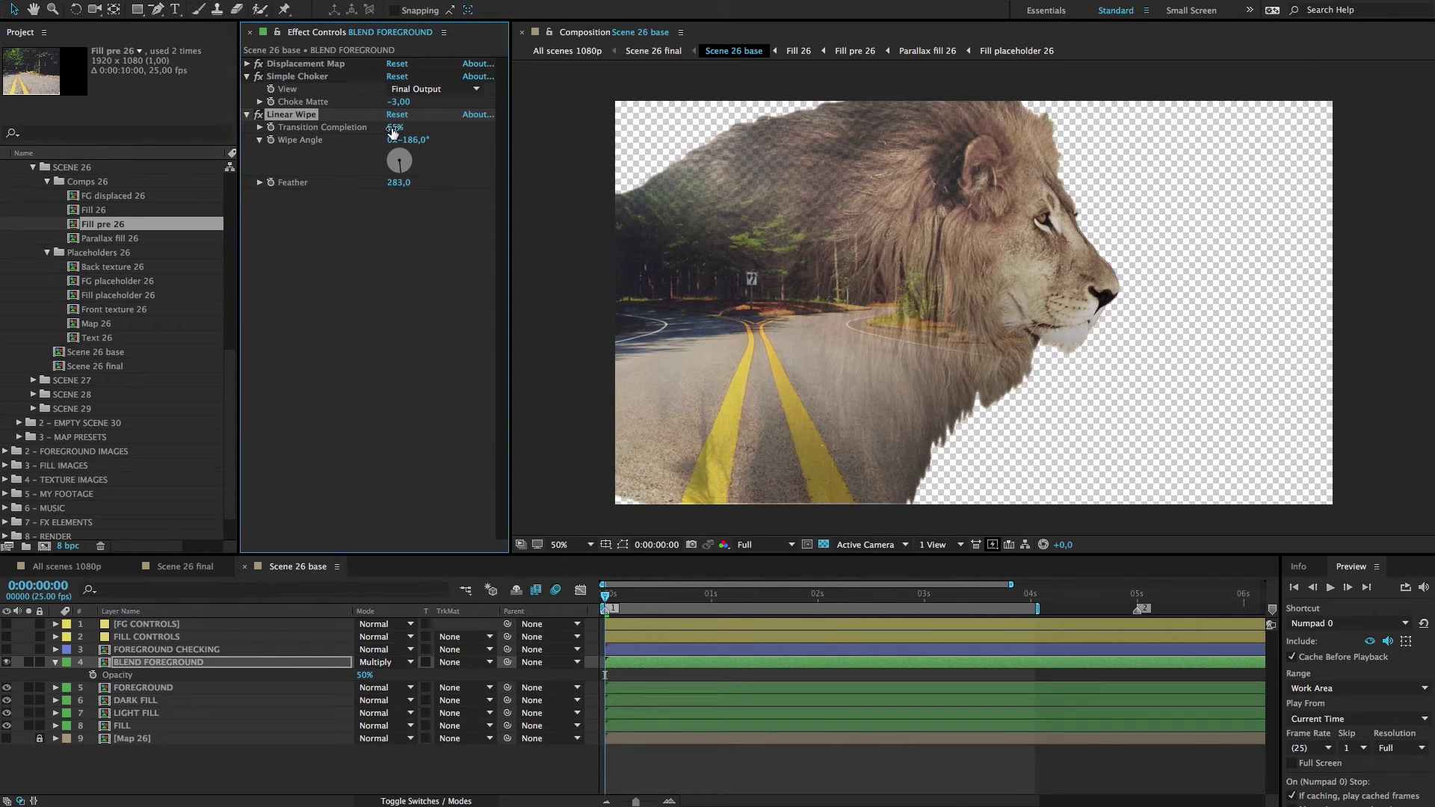
pyautogui.moveTo(392, 133)
pyautogui.mouseDown()
pyautogui.moveTo(377, 133)
pyautogui.moveTo(451, 134)
pyautogui.moveTo(405, 146)
pyautogui.mouseUp()
pyautogui.click(214, 663)
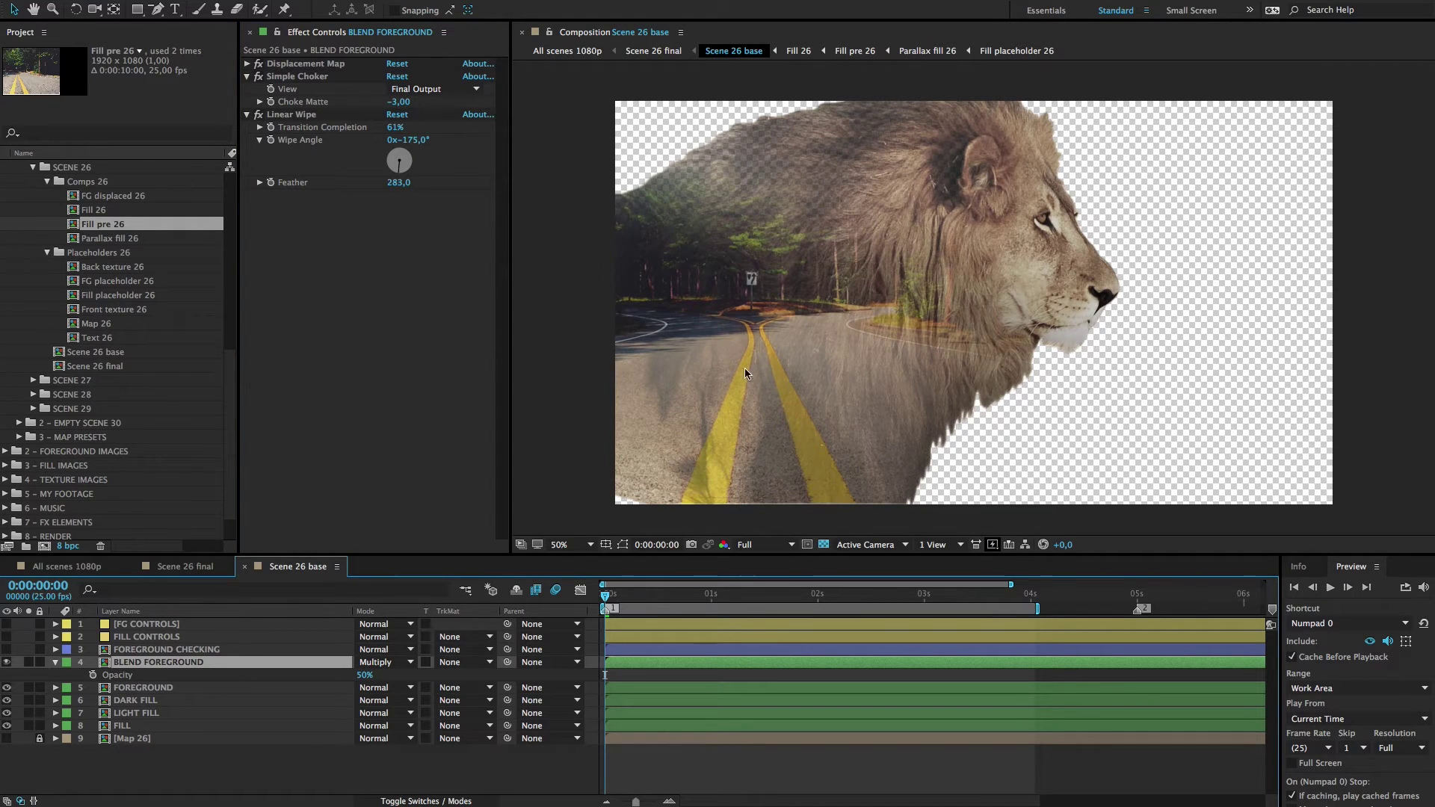
pyautogui.click(56, 662)
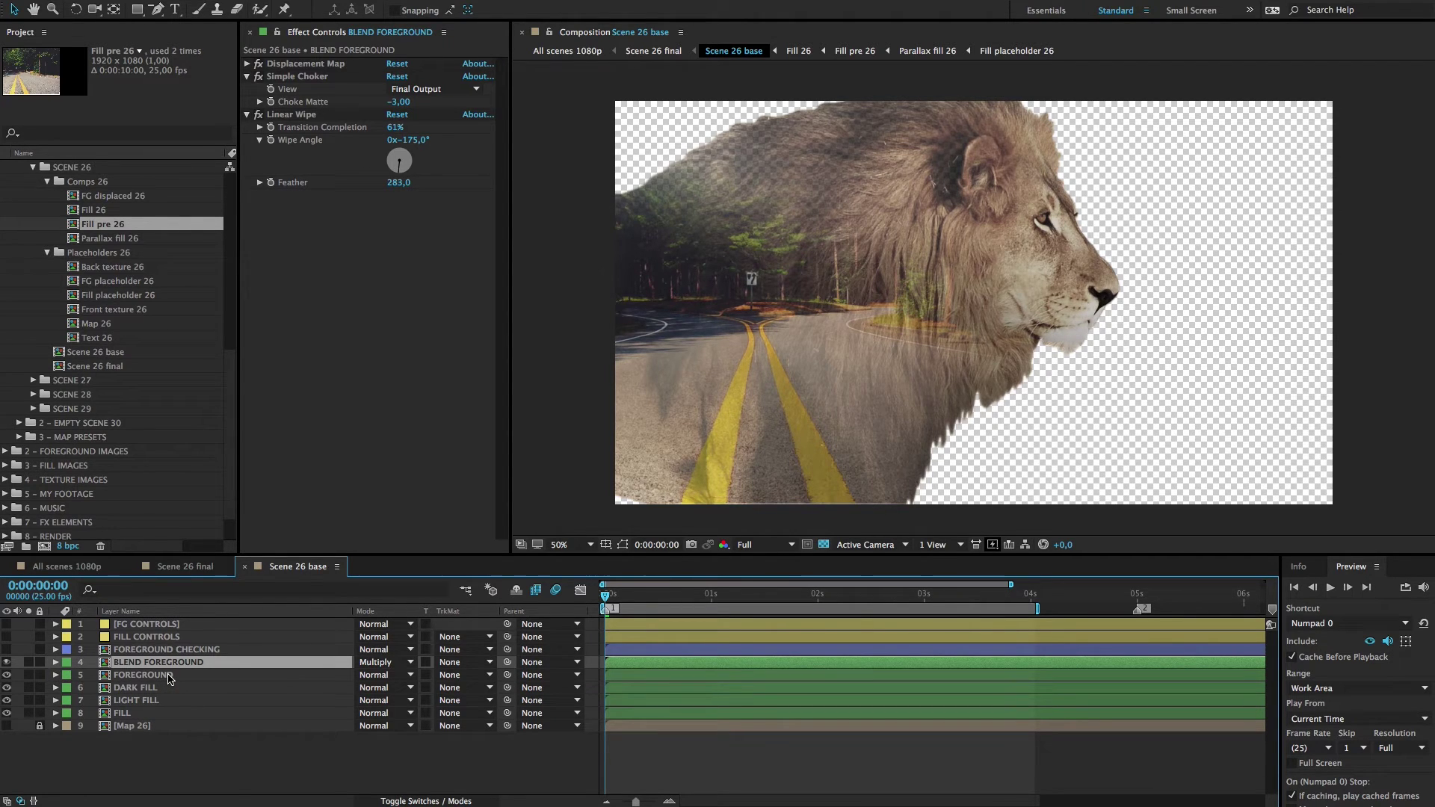
# Step: Try the Multiply and Color Burn blending modes on the FOREGROUND layer, and return it to Normal
pyautogui.click(169, 677)
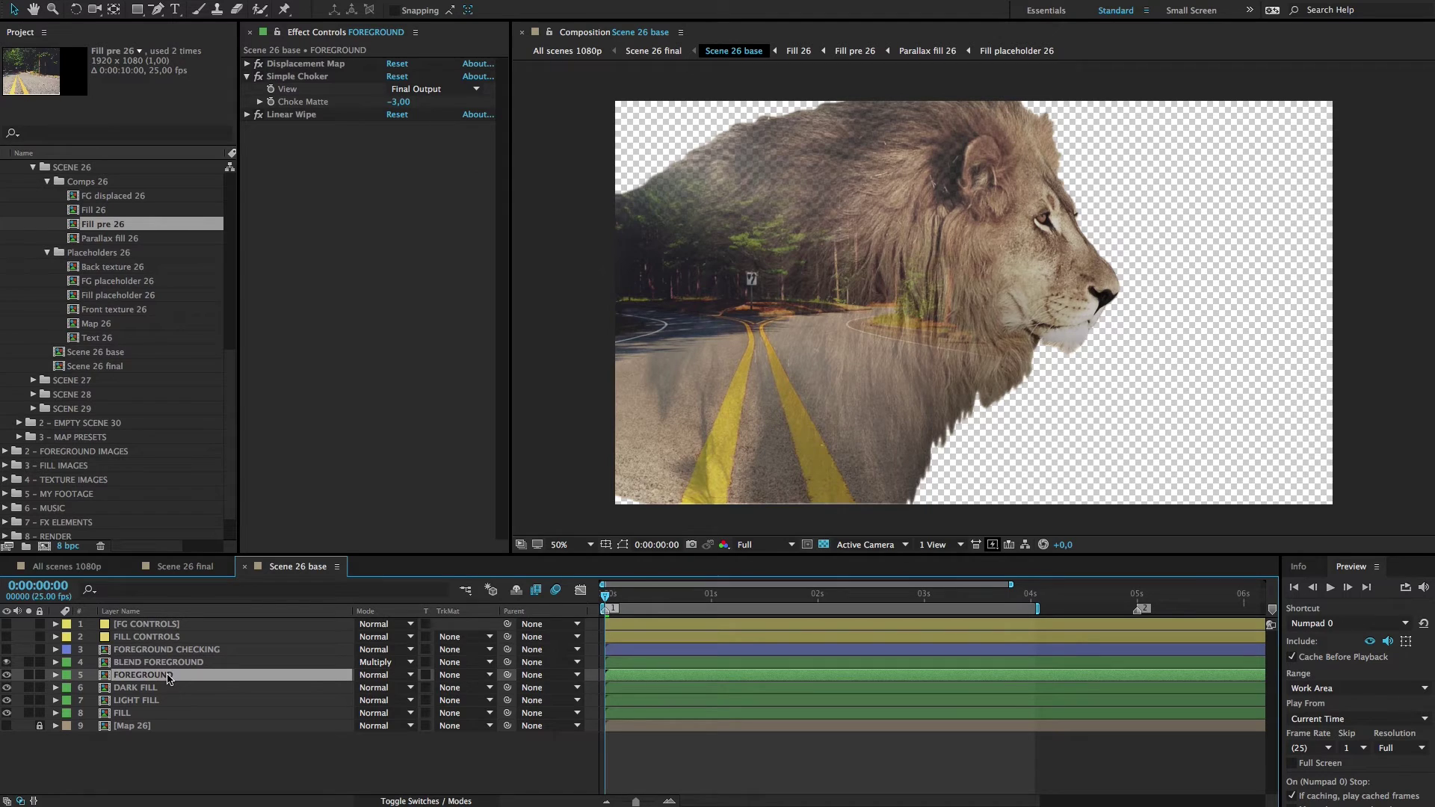
pyautogui.click(189, 714)
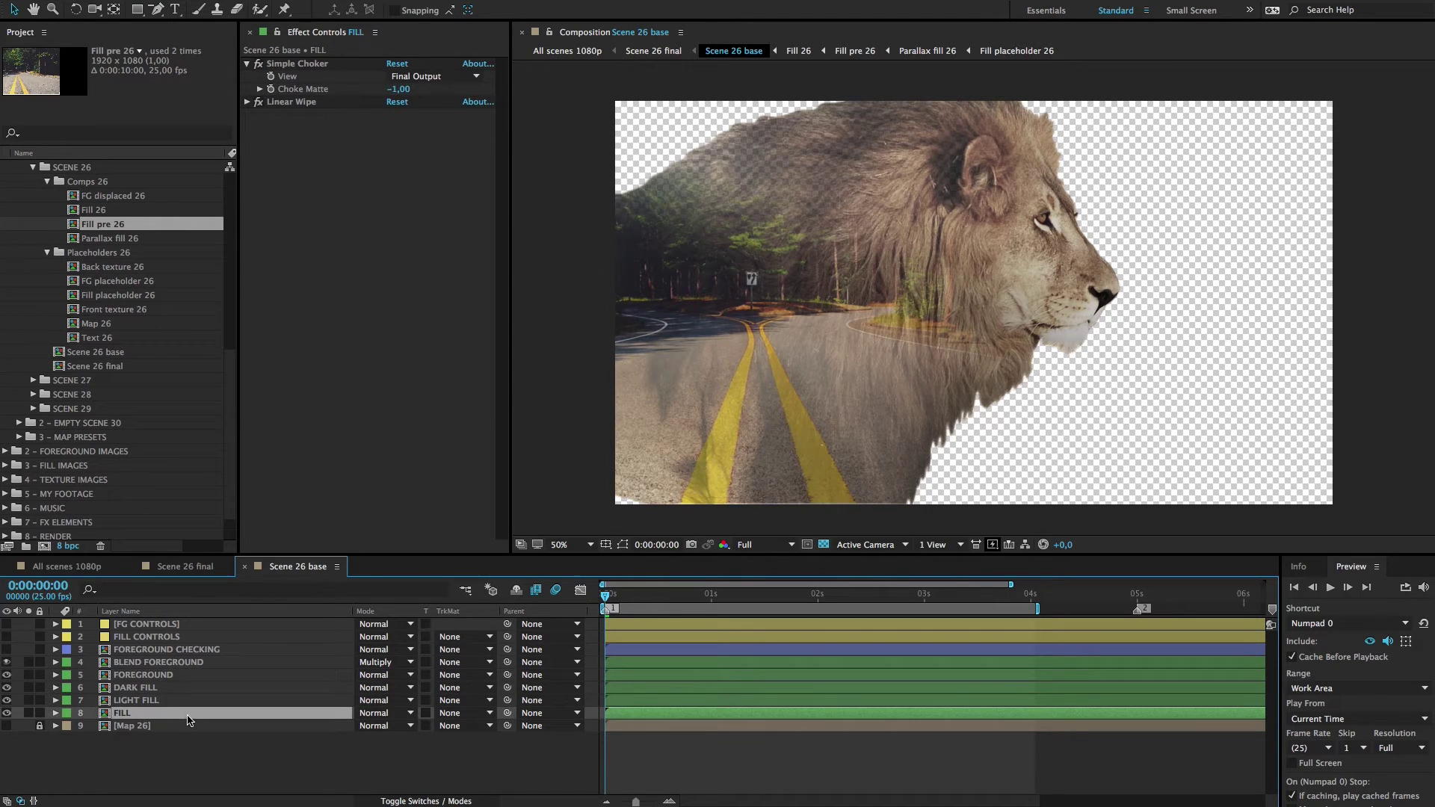
pyautogui.click(151, 678)
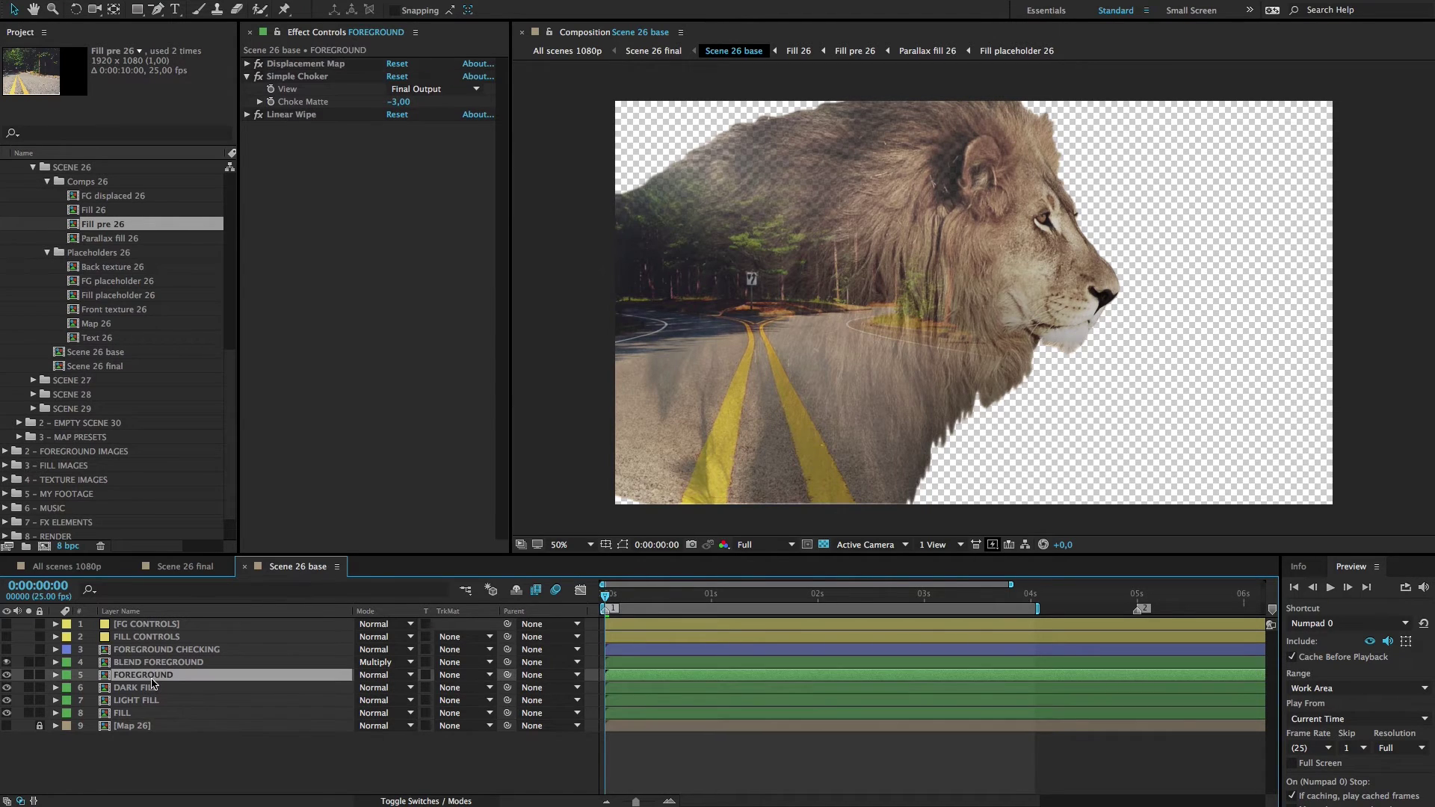
pyautogui.click(385, 675)
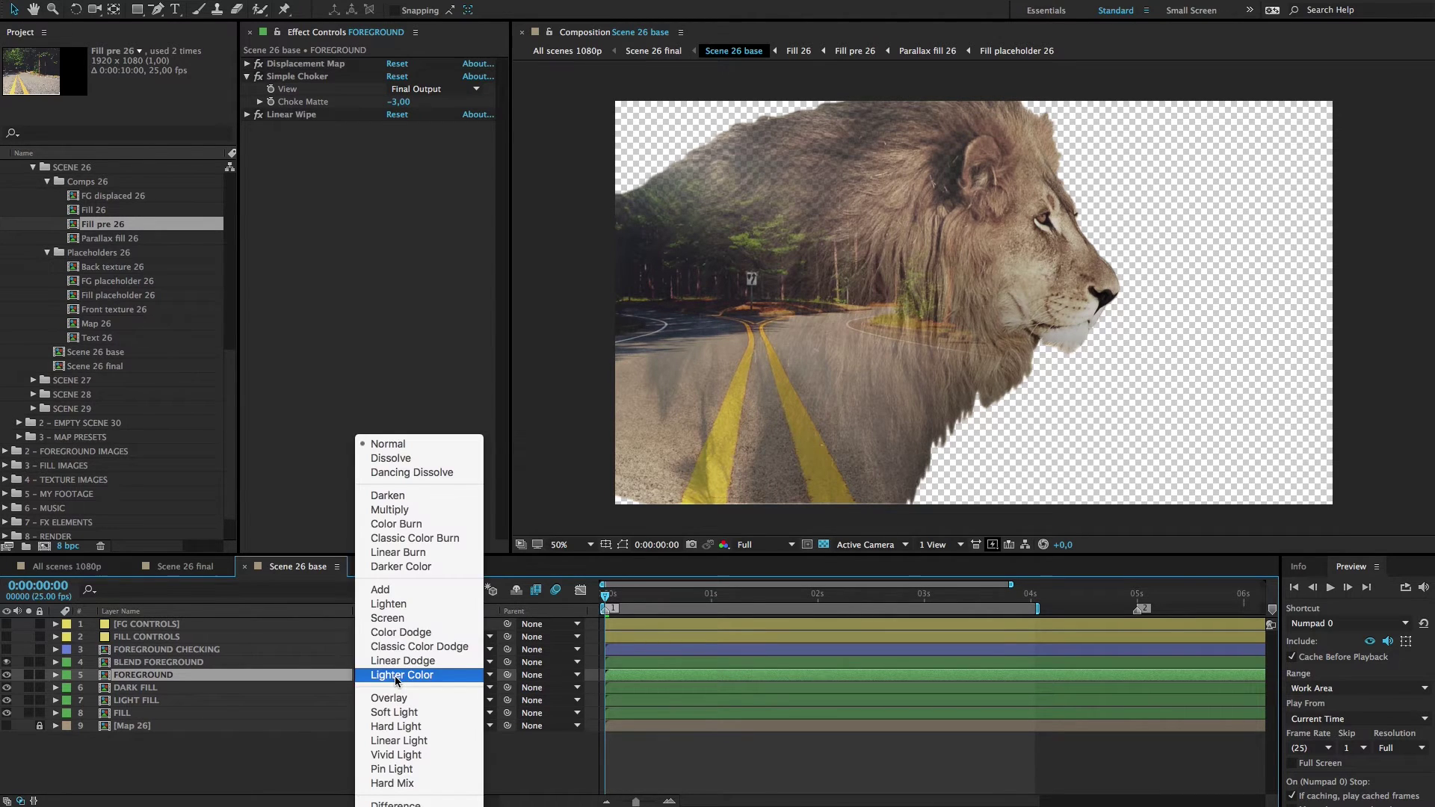
pyautogui.click(425, 510)
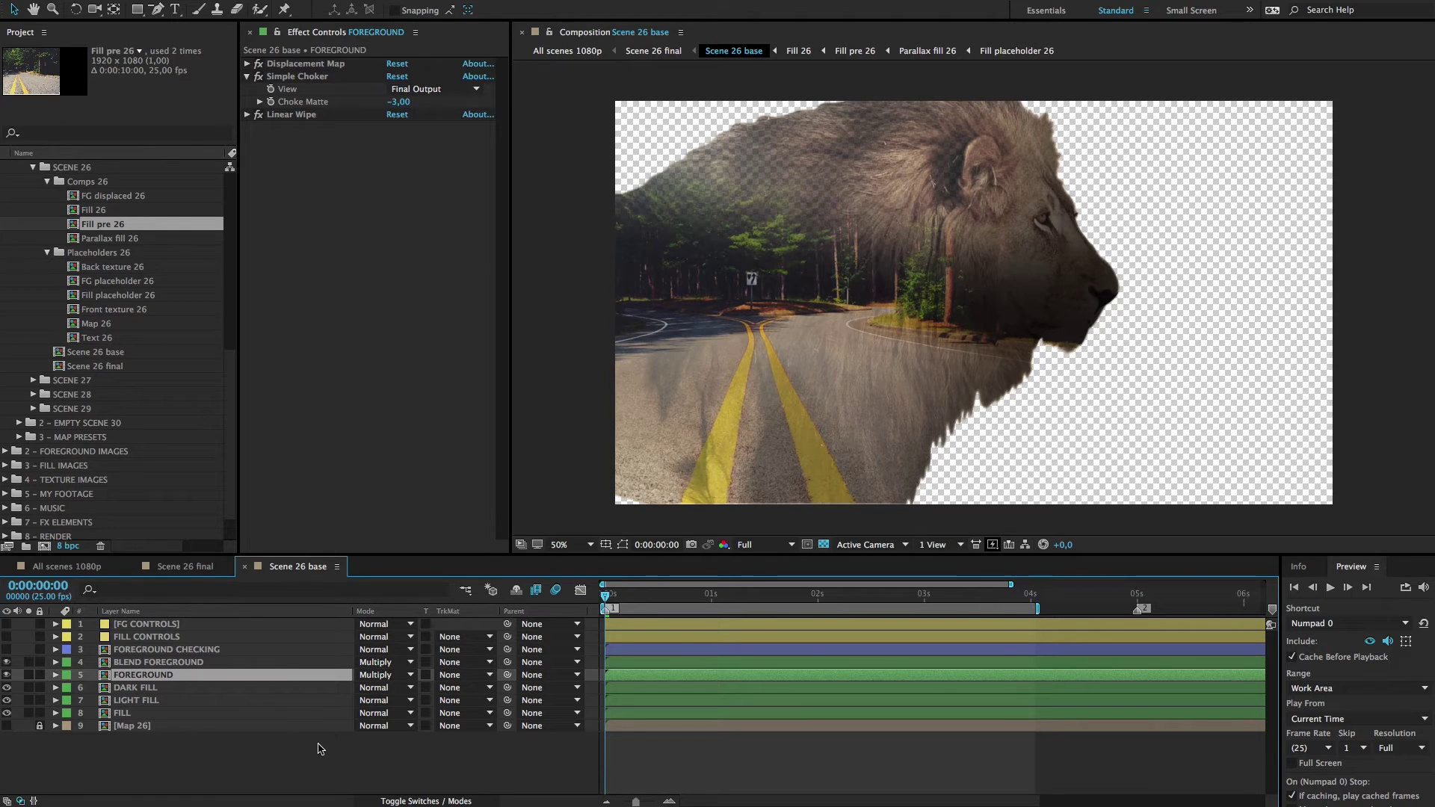
pyautogui.click(389, 675)
pyautogui.click(404, 526)
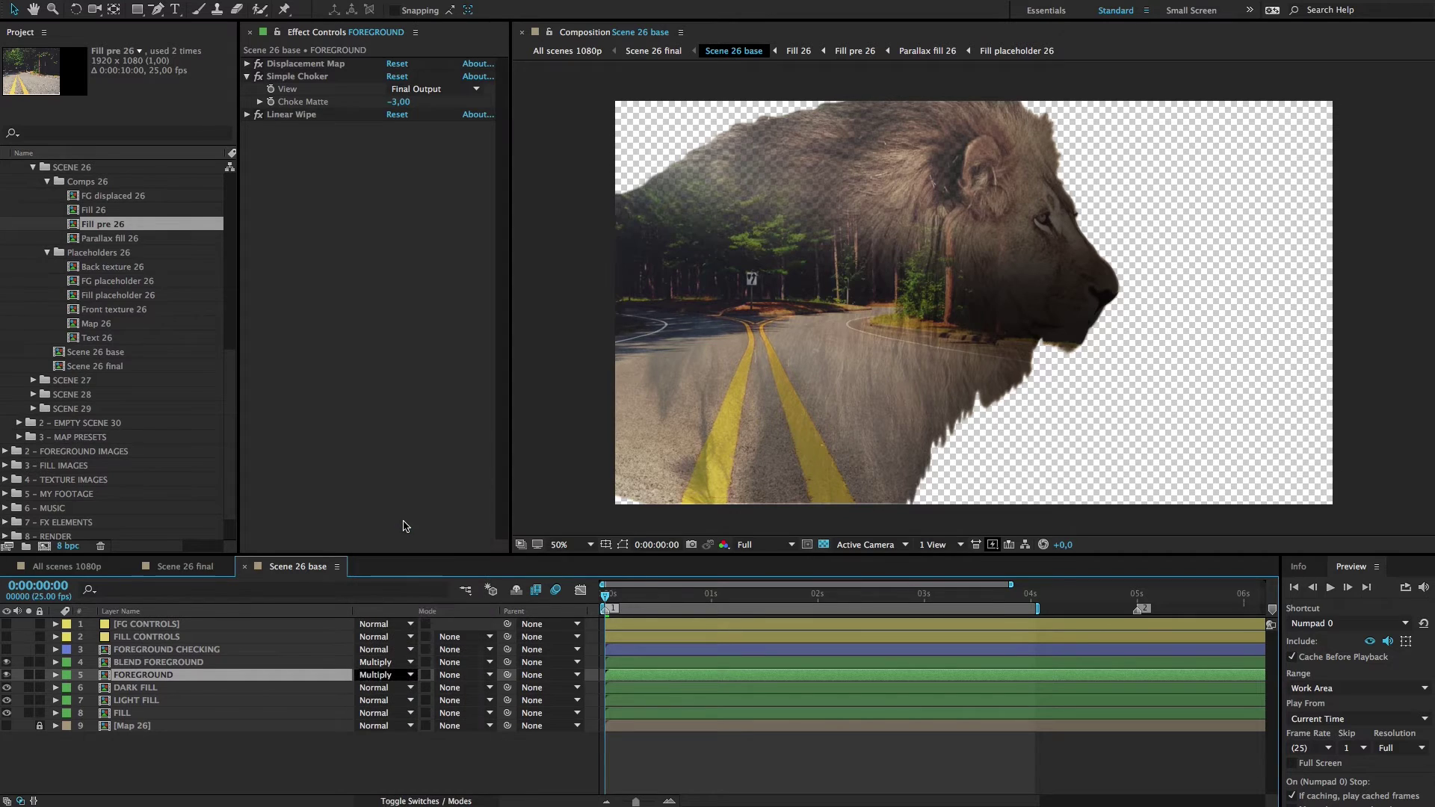
pyautogui.click(366, 677)
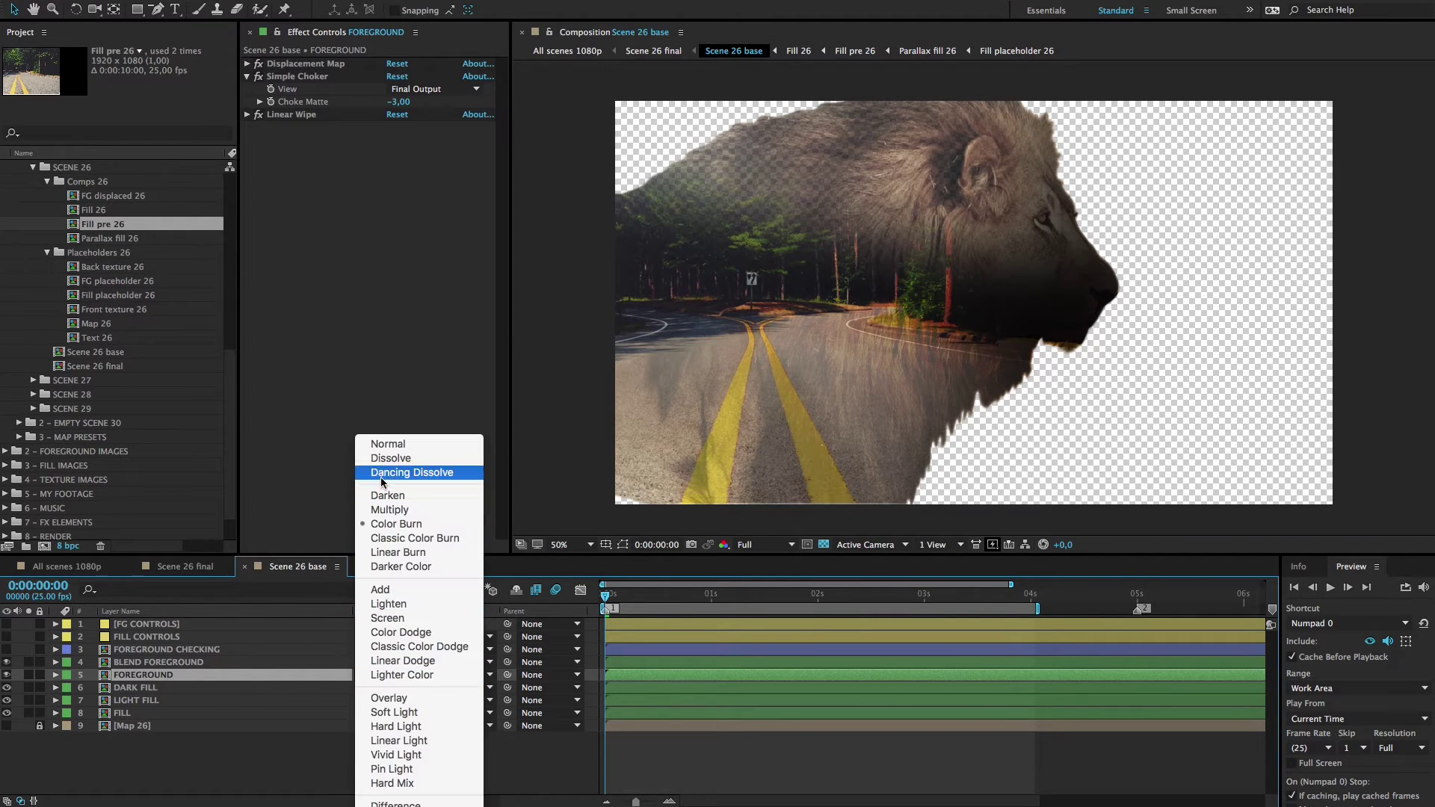
pyautogui.click(377, 441)
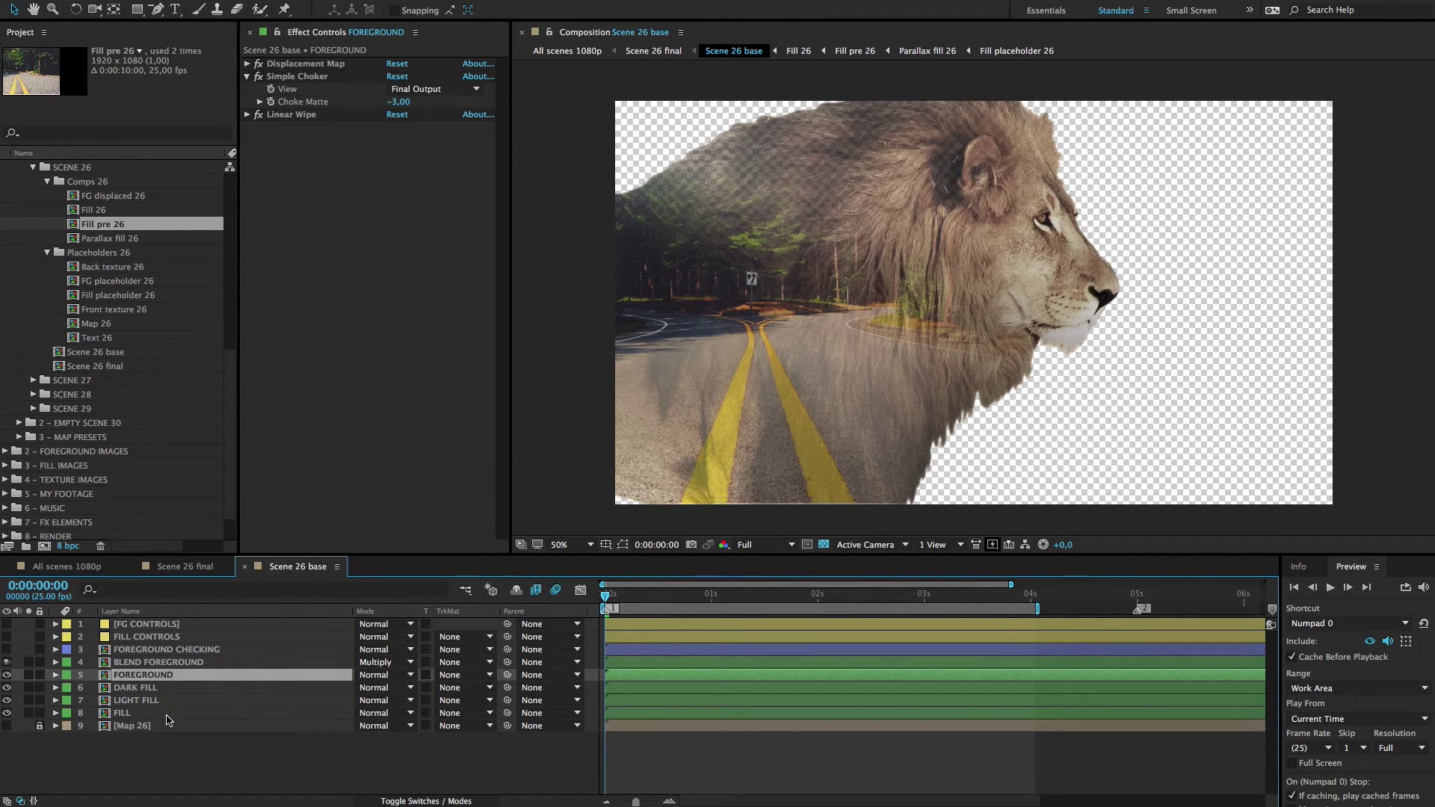
# Step: Move the FILL layer above BLEND FOREGROUND and set its blending mode to Add
pyautogui.moveTo(139, 714); pyautogui.dragTo(151, 663)
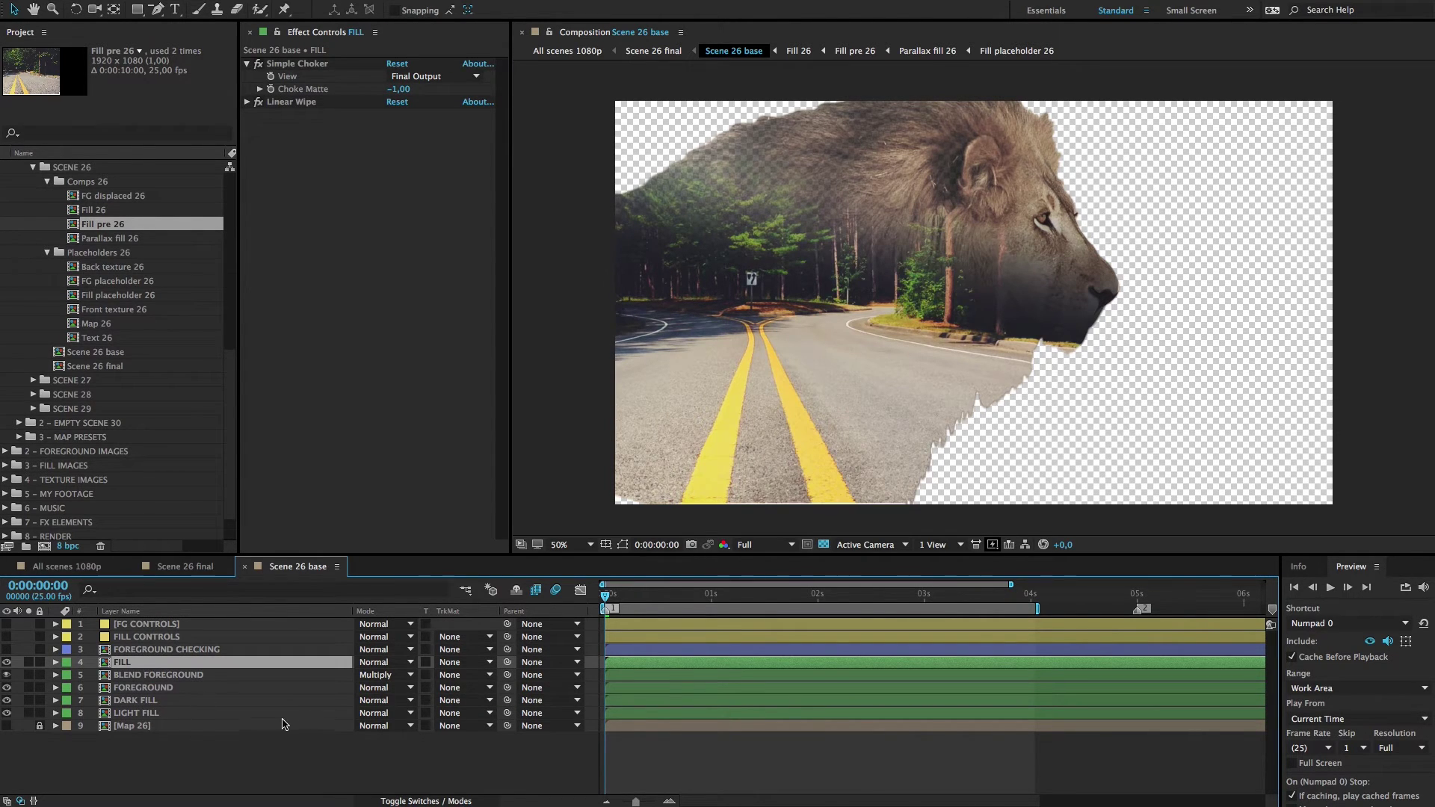
pyautogui.click(390, 666)
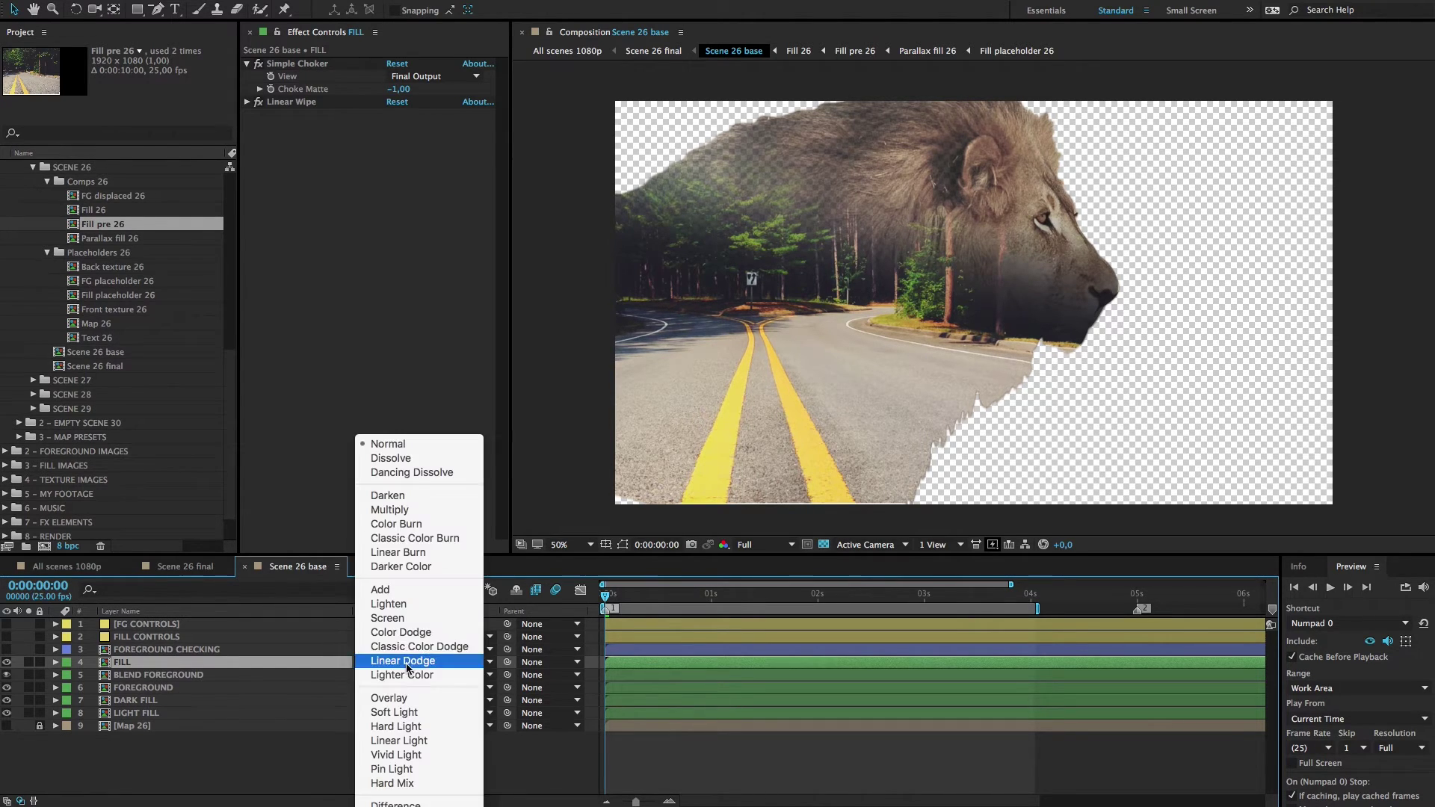
pyautogui.click(402, 590)
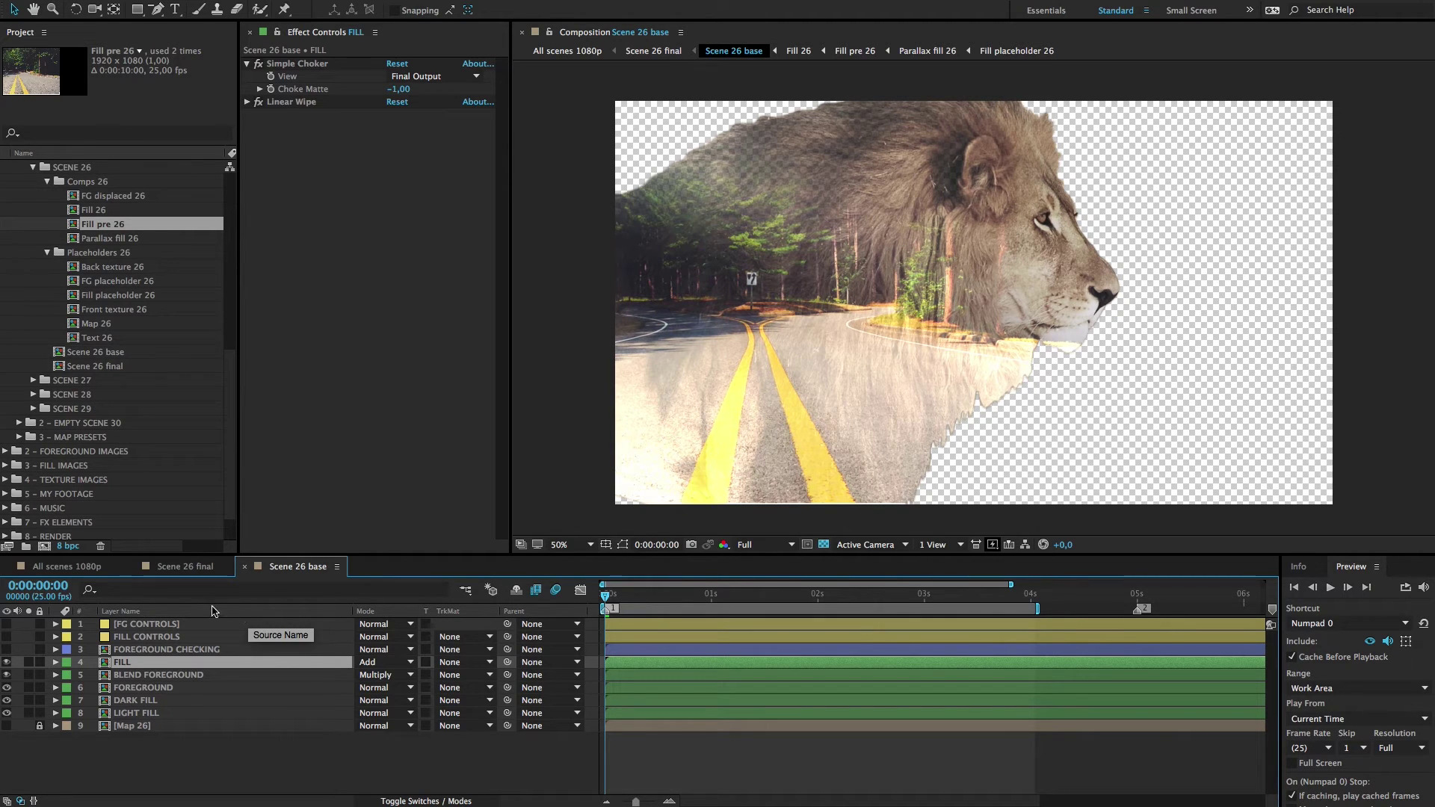
# Step: Open the Scene 26 final composition, lock its viewer and create a second composition viewer
pyautogui.click(192, 574)
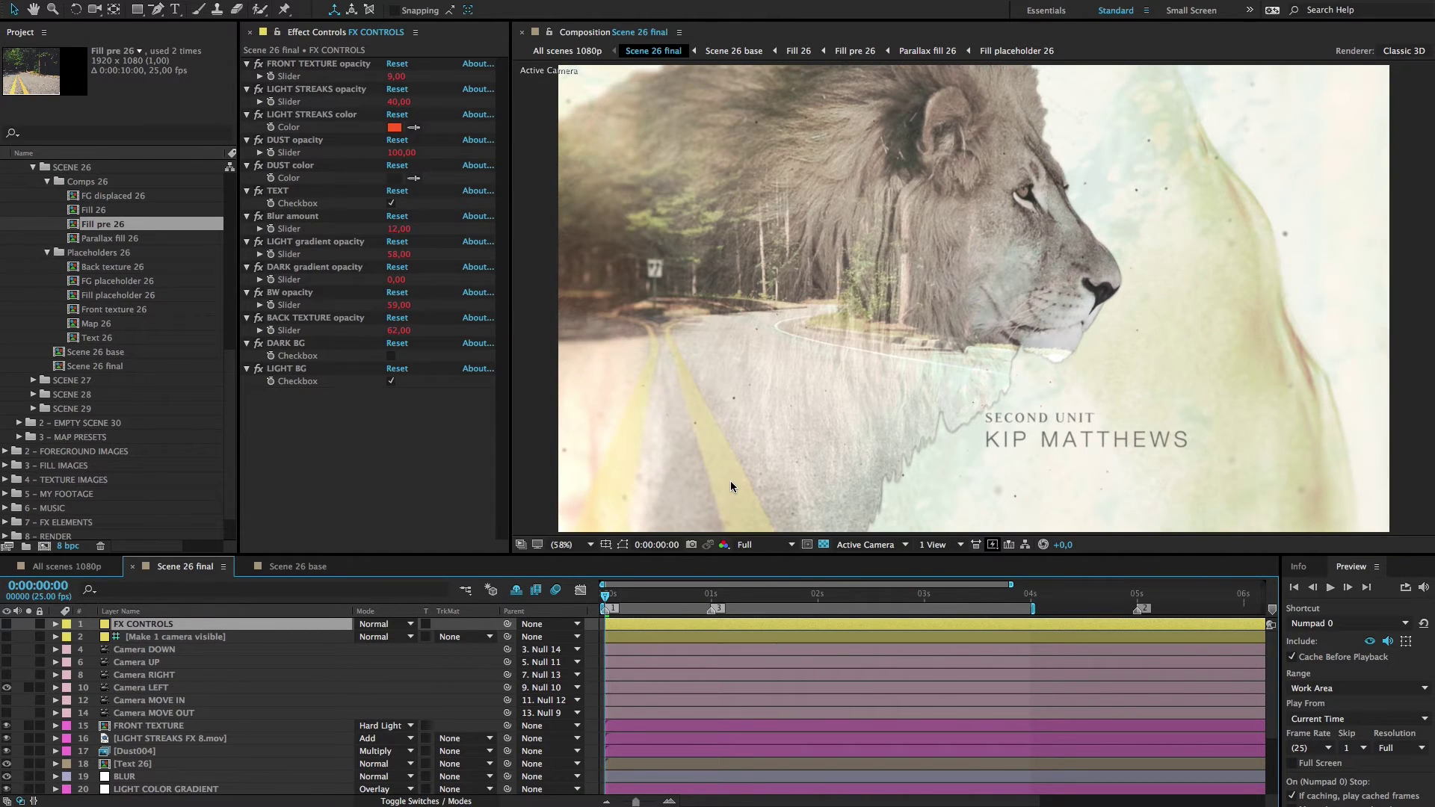
pyautogui.press(',')
pyautogui.click(550, 32)
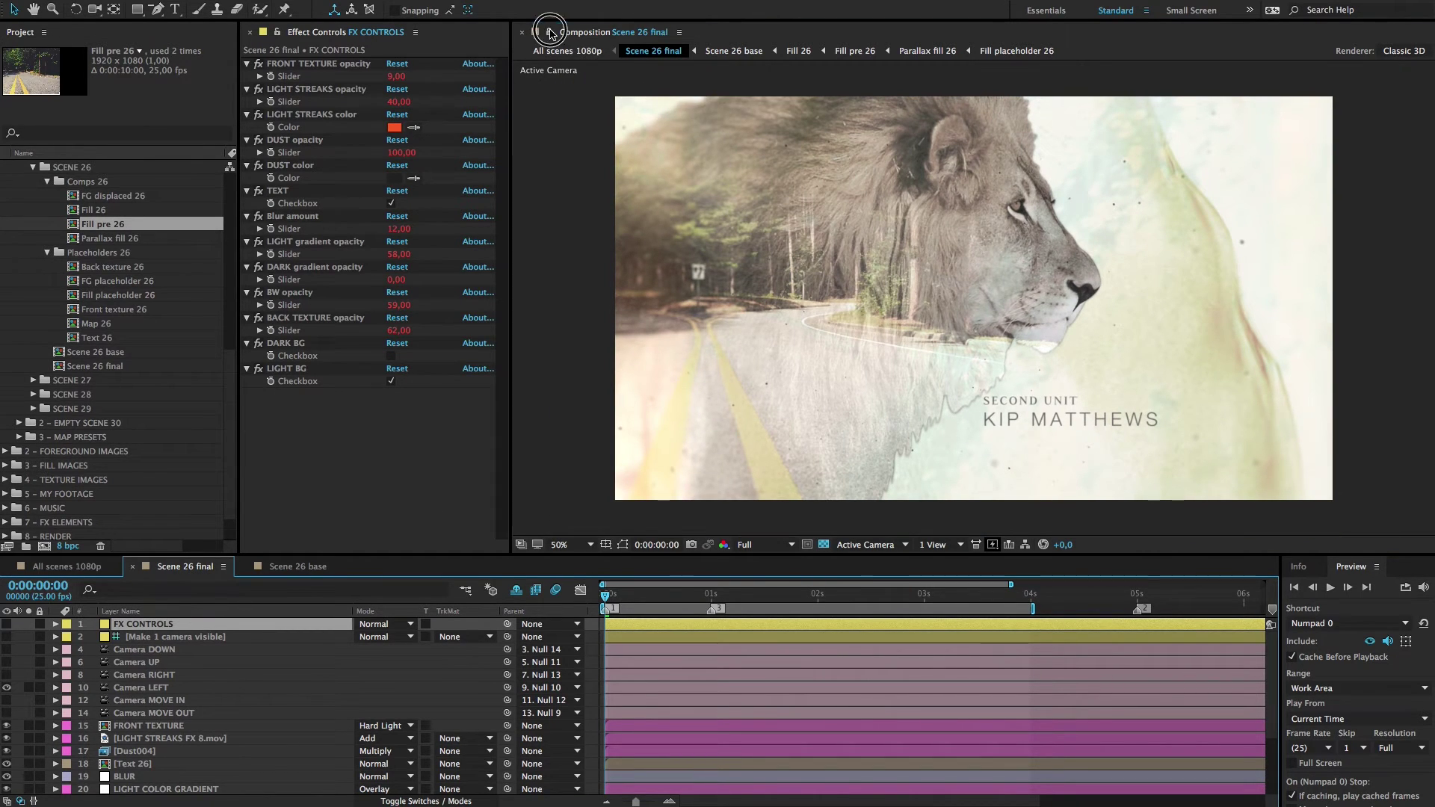
pyautogui.click(637, 35)
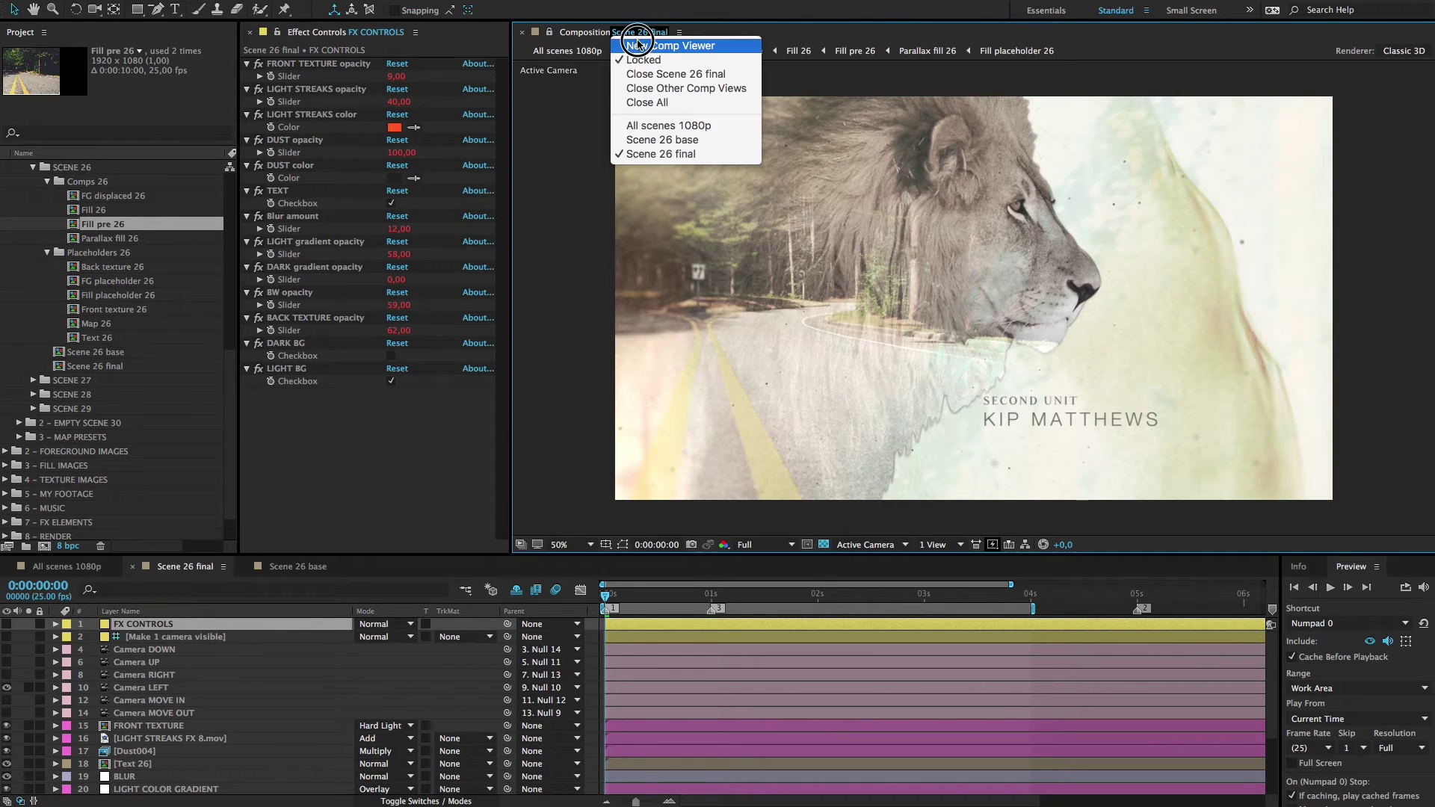
pyautogui.click(636, 44)
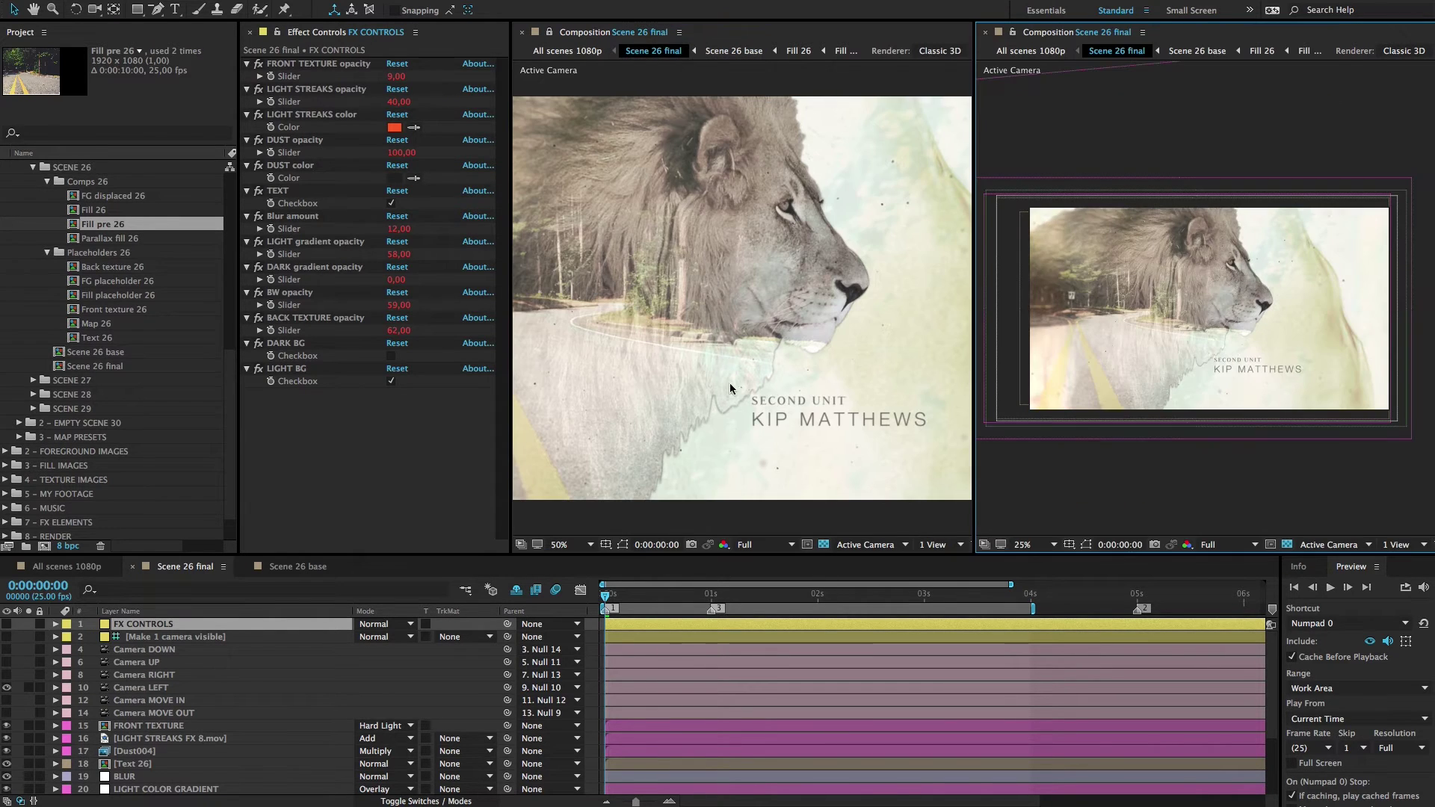
# Step: Fit the image to both composition viewers and display Scene 26 base in the unlocked one
pyautogui.click(585, 547)
pyautogui.click(590, 559)
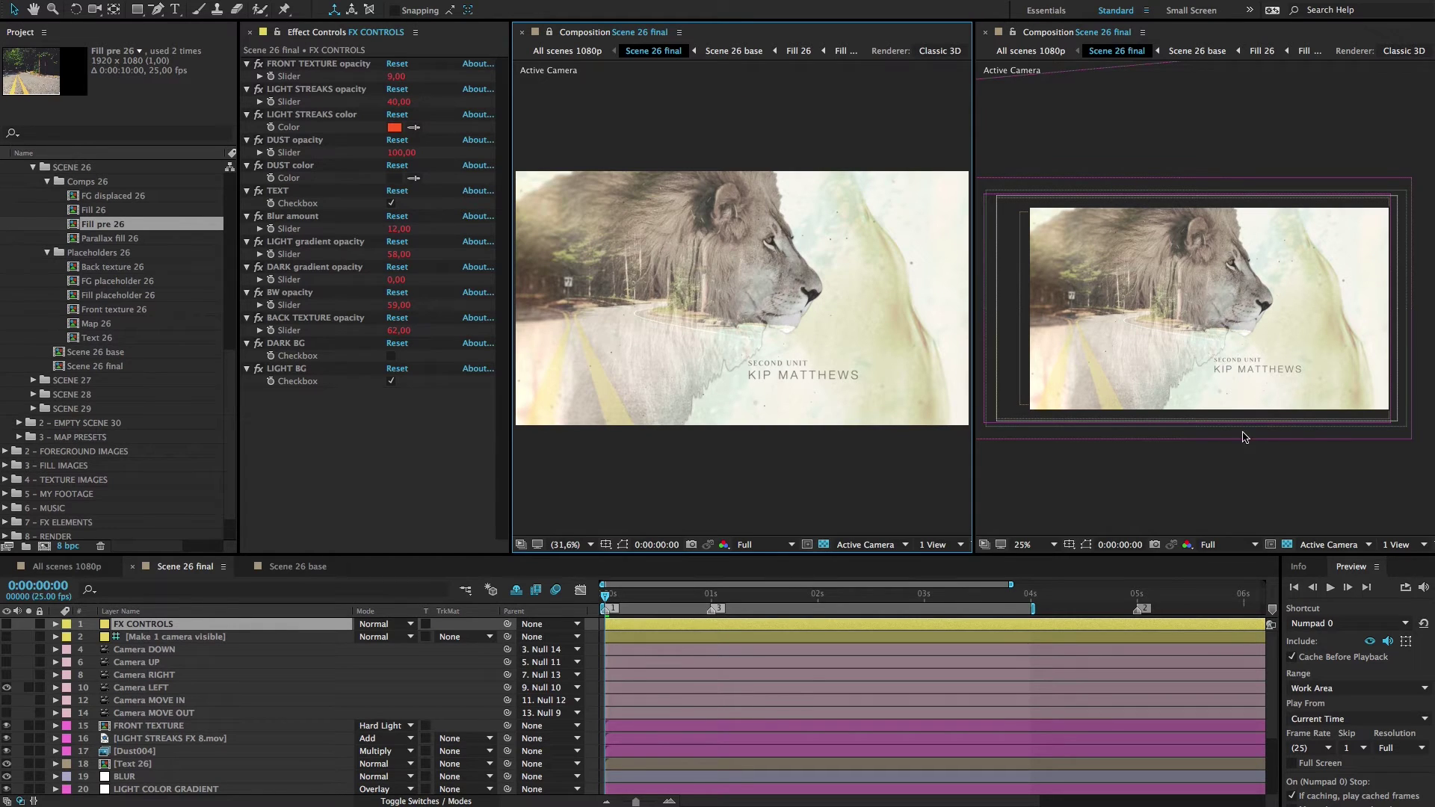
pyautogui.click(1041, 544)
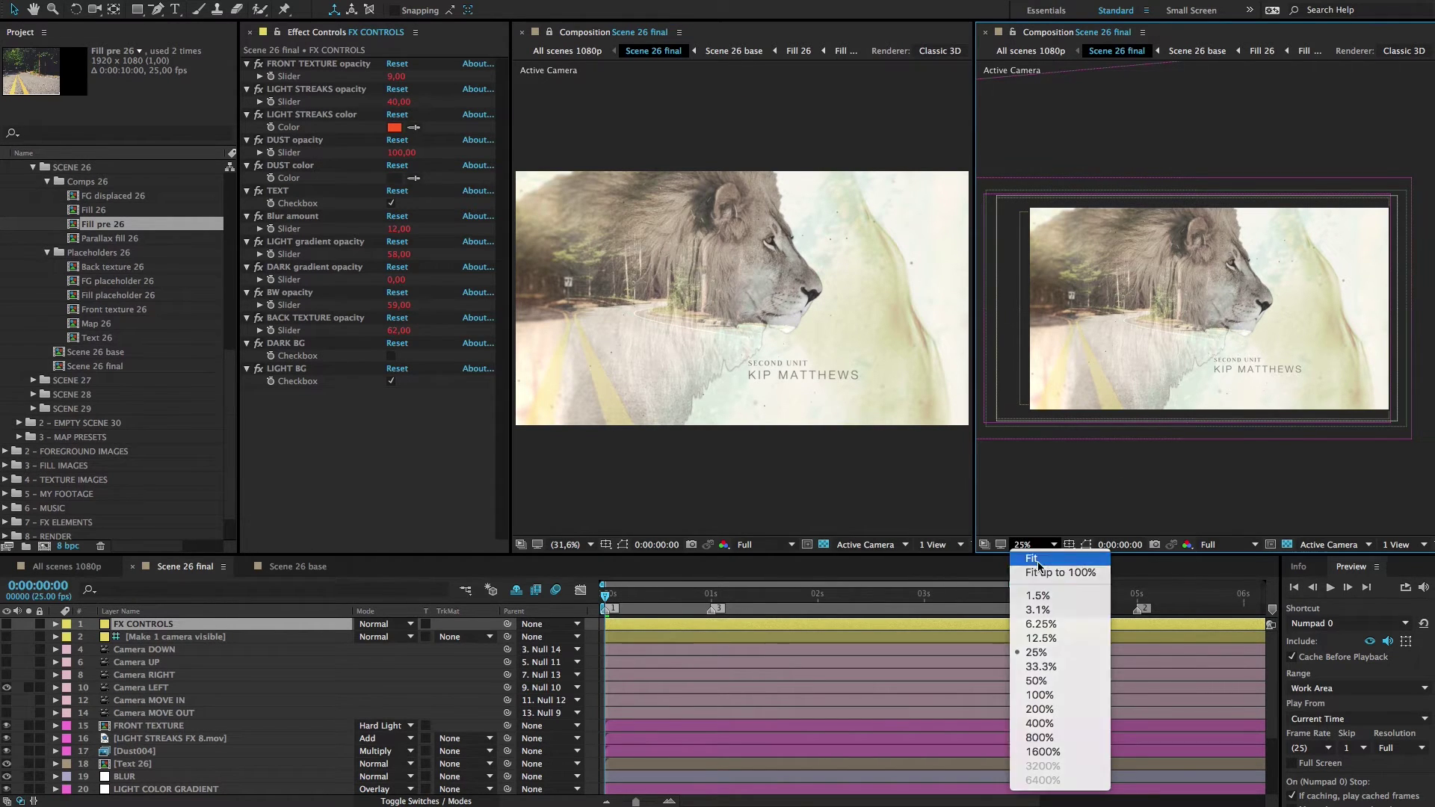
pyautogui.click(1038, 566)
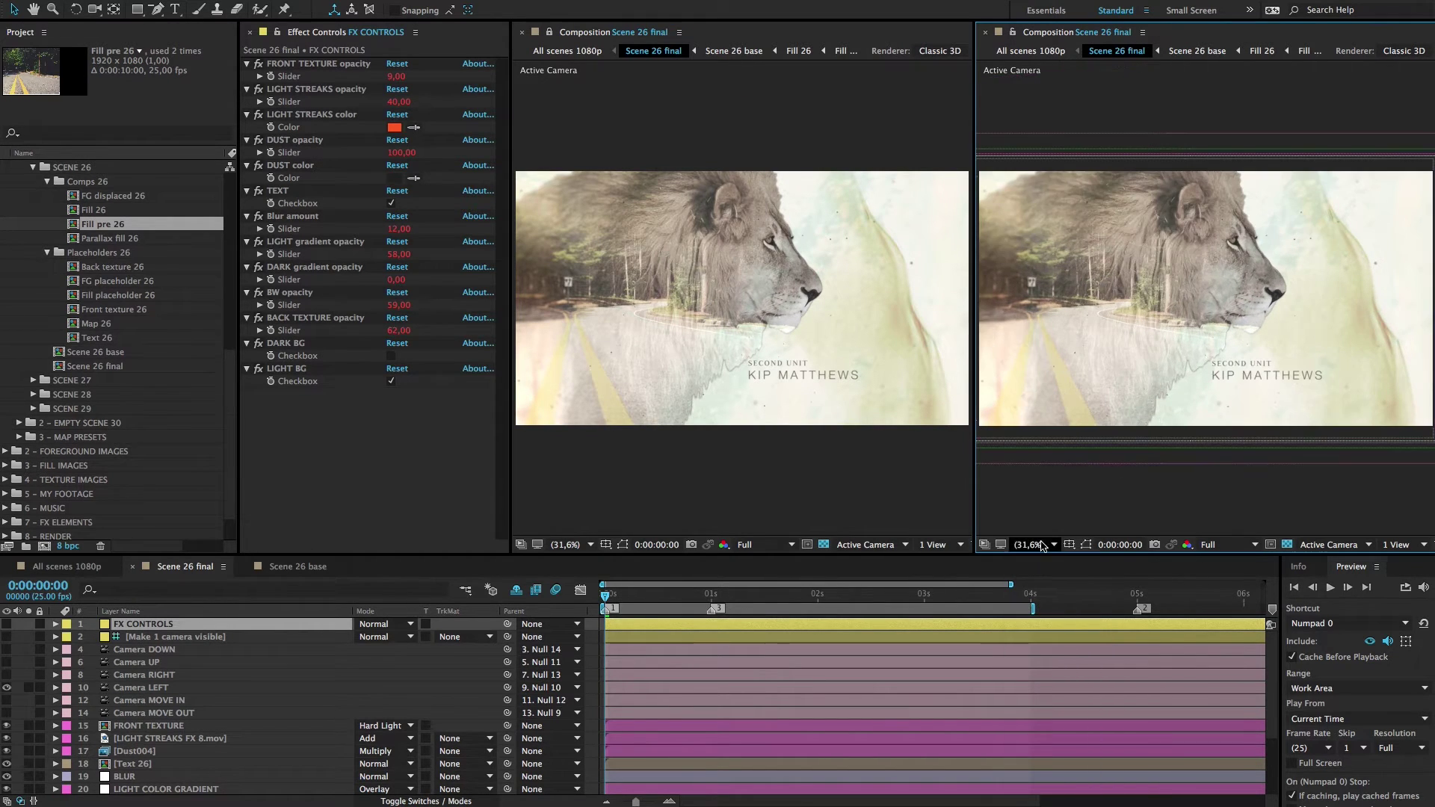
pyautogui.click(299, 570)
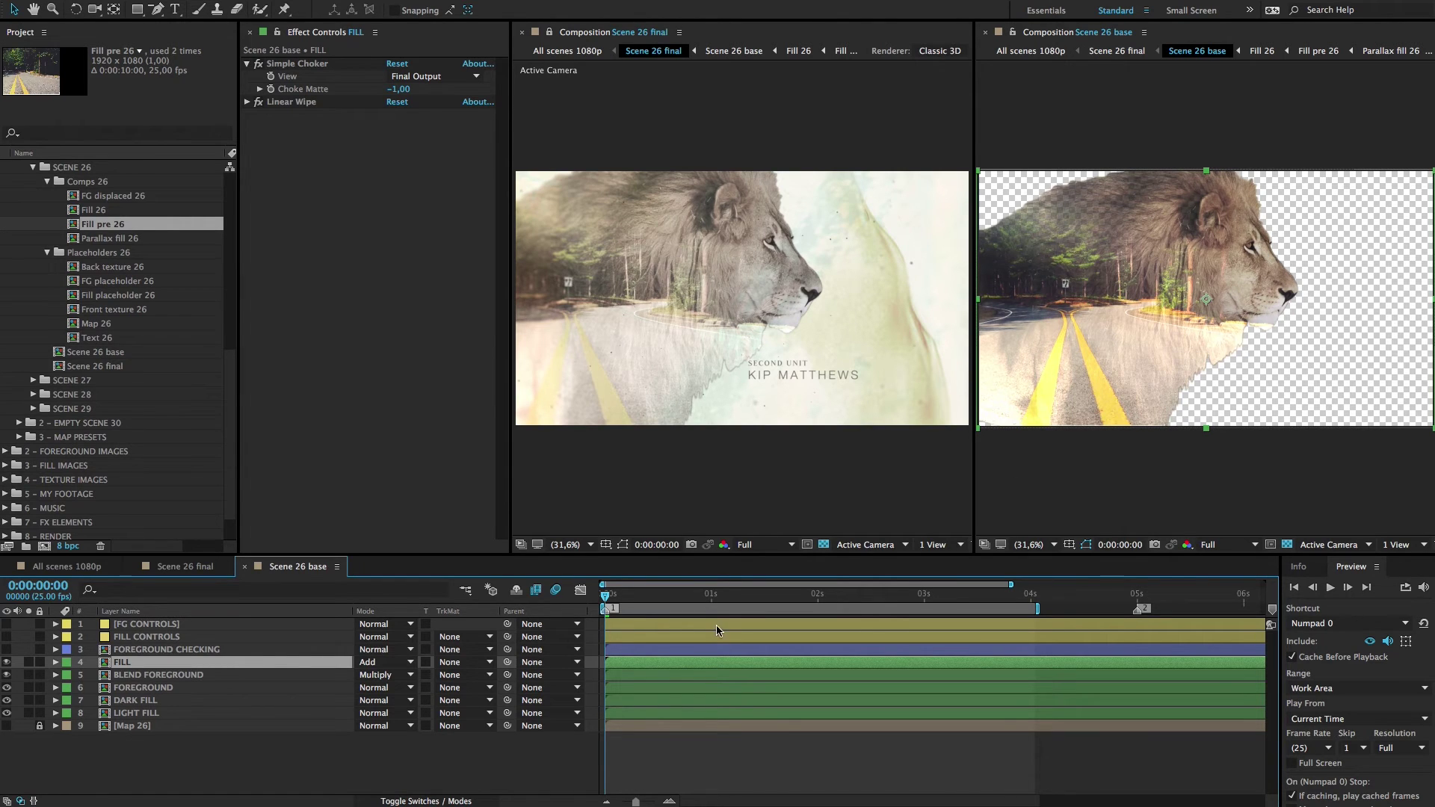
# Step: Review the effects on the LIGHT FILL, DARK FILL, FOREGROUND, BLEND FOREGROUND and FILL layers
pyautogui.click(207, 714)
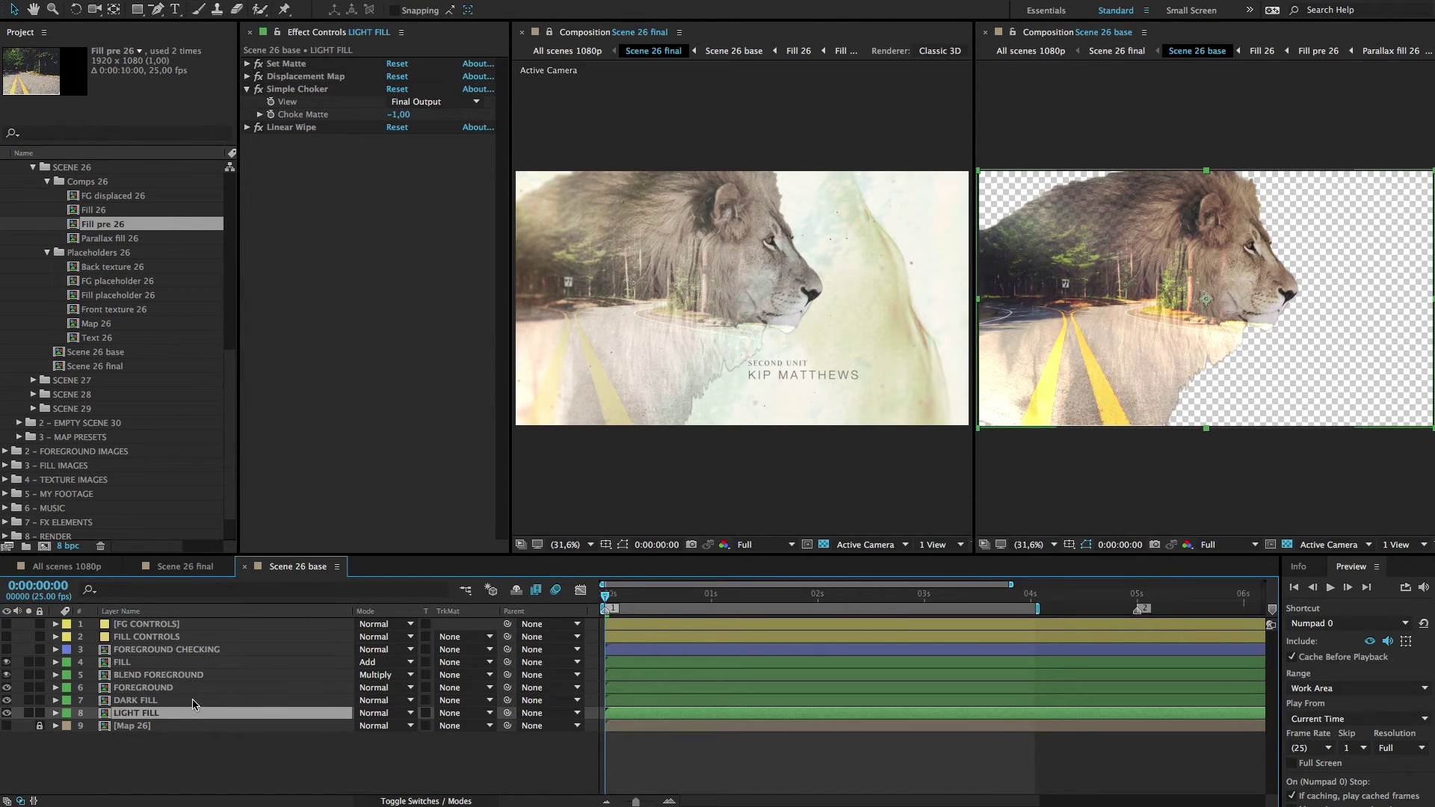
pyautogui.click(196, 700)
pyautogui.click(188, 685)
pyautogui.click(188, 675)
pyautogui.click(192, 663)
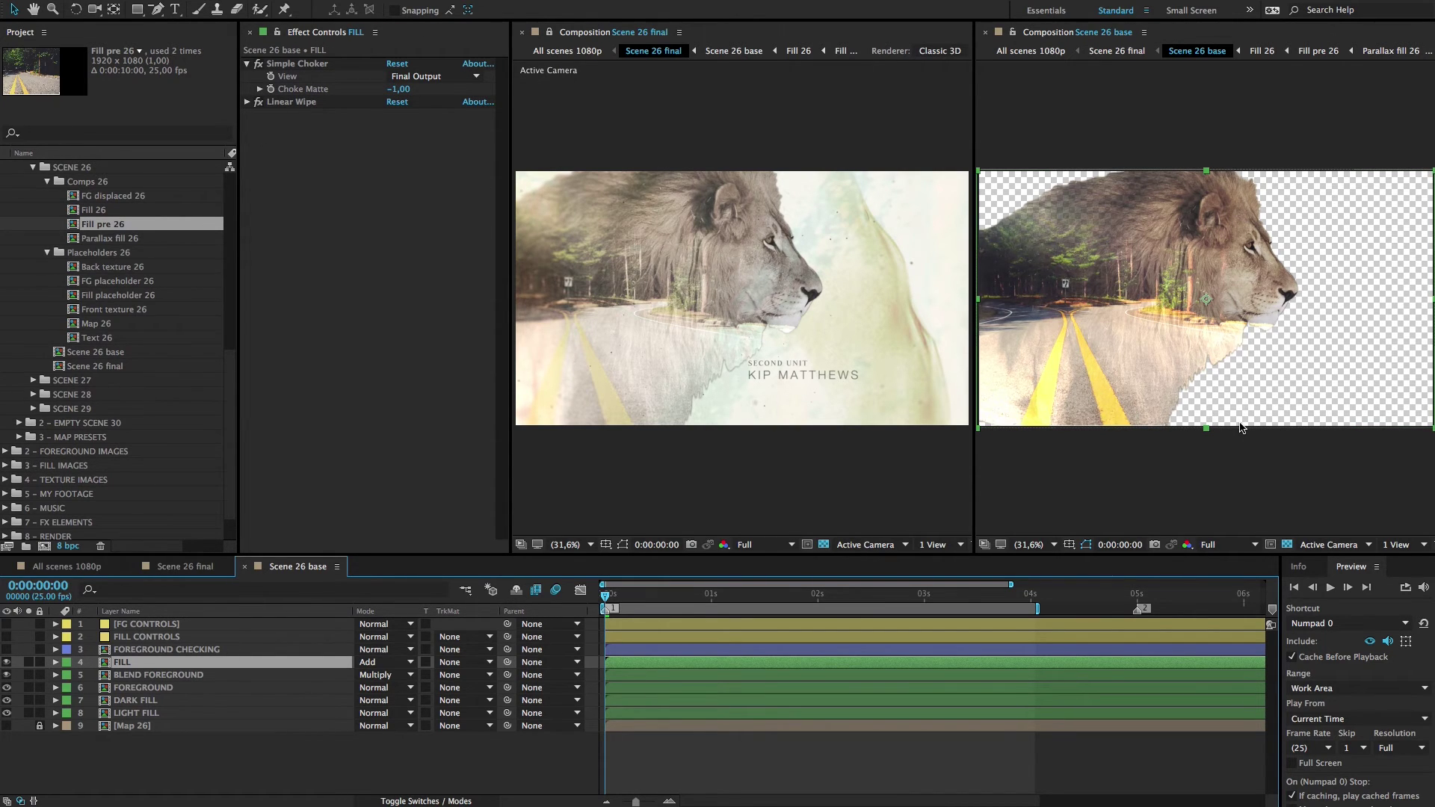
# Step: Examine the lower mane edge at 100% magnification and compare the effect settings of FILL and BLEND FOREGROUND
pyautogui.press('/')
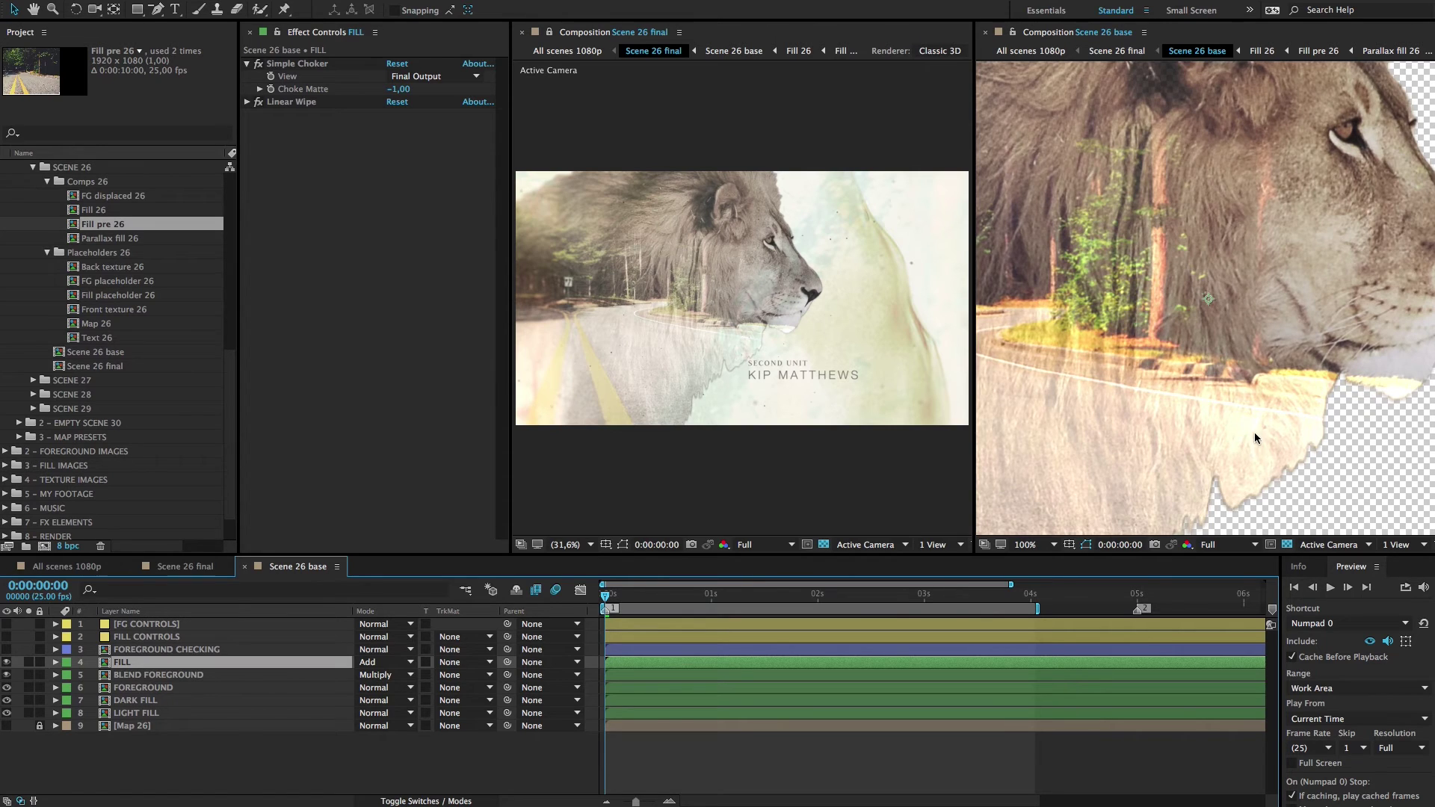
pyautogui.moveTo(1255, 437); pyautogui.dragTo(1276, 213)
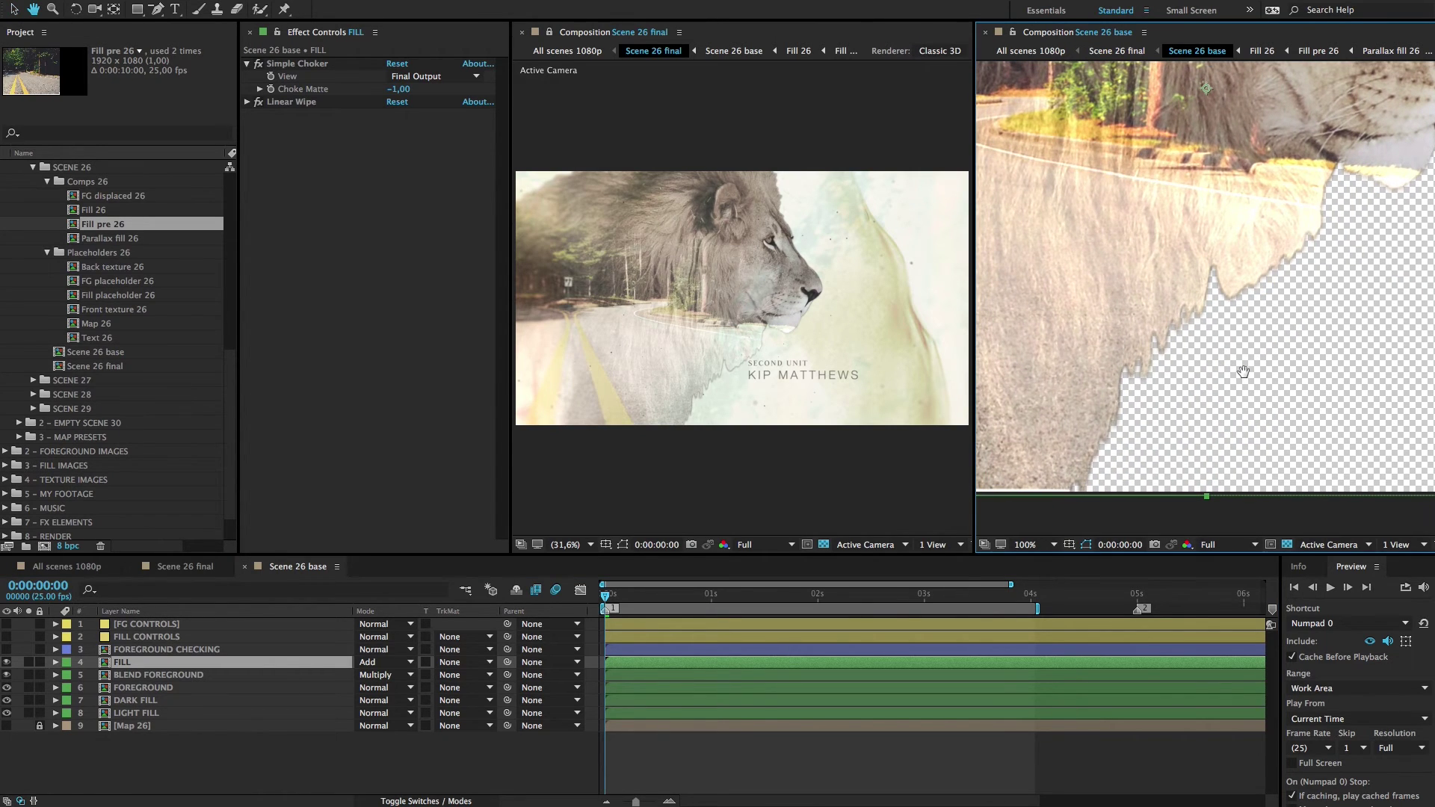
pyautogui.press('v')
pyautogui.click(218, 665)
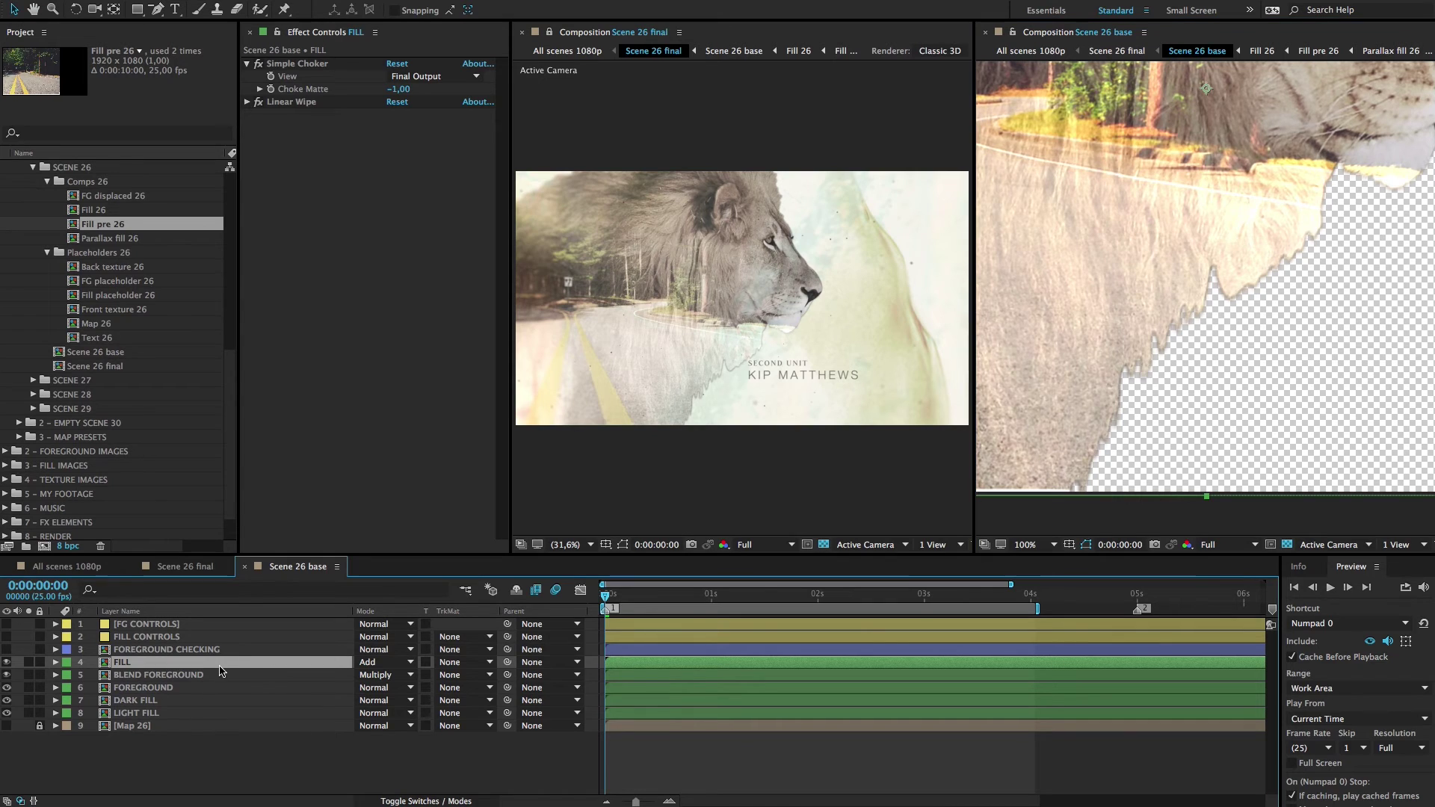
pyautogui.click(146, 674)
pyautogui.click(144, 664)
pyautogui.click(146, 675)
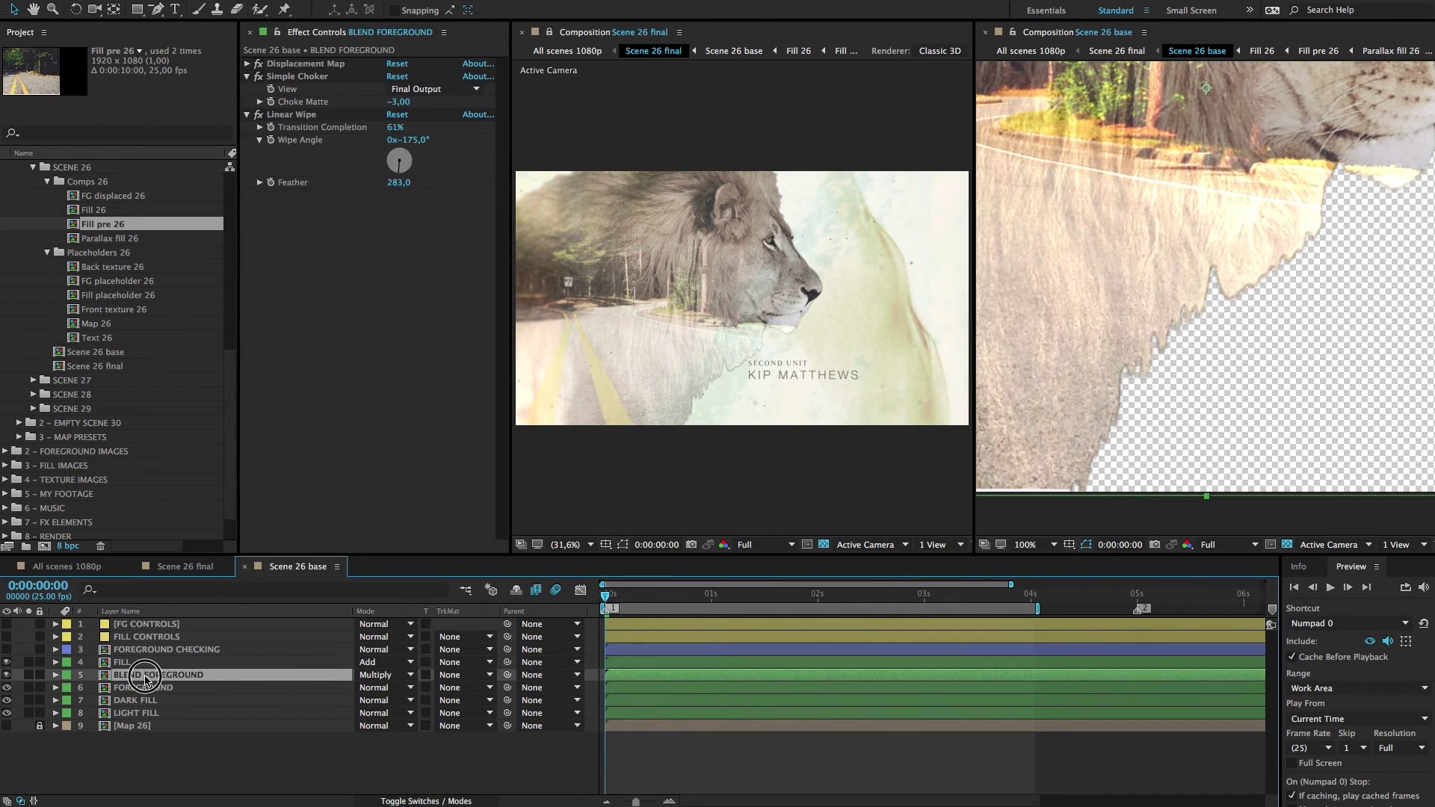
pyautogui.click(150, 663)
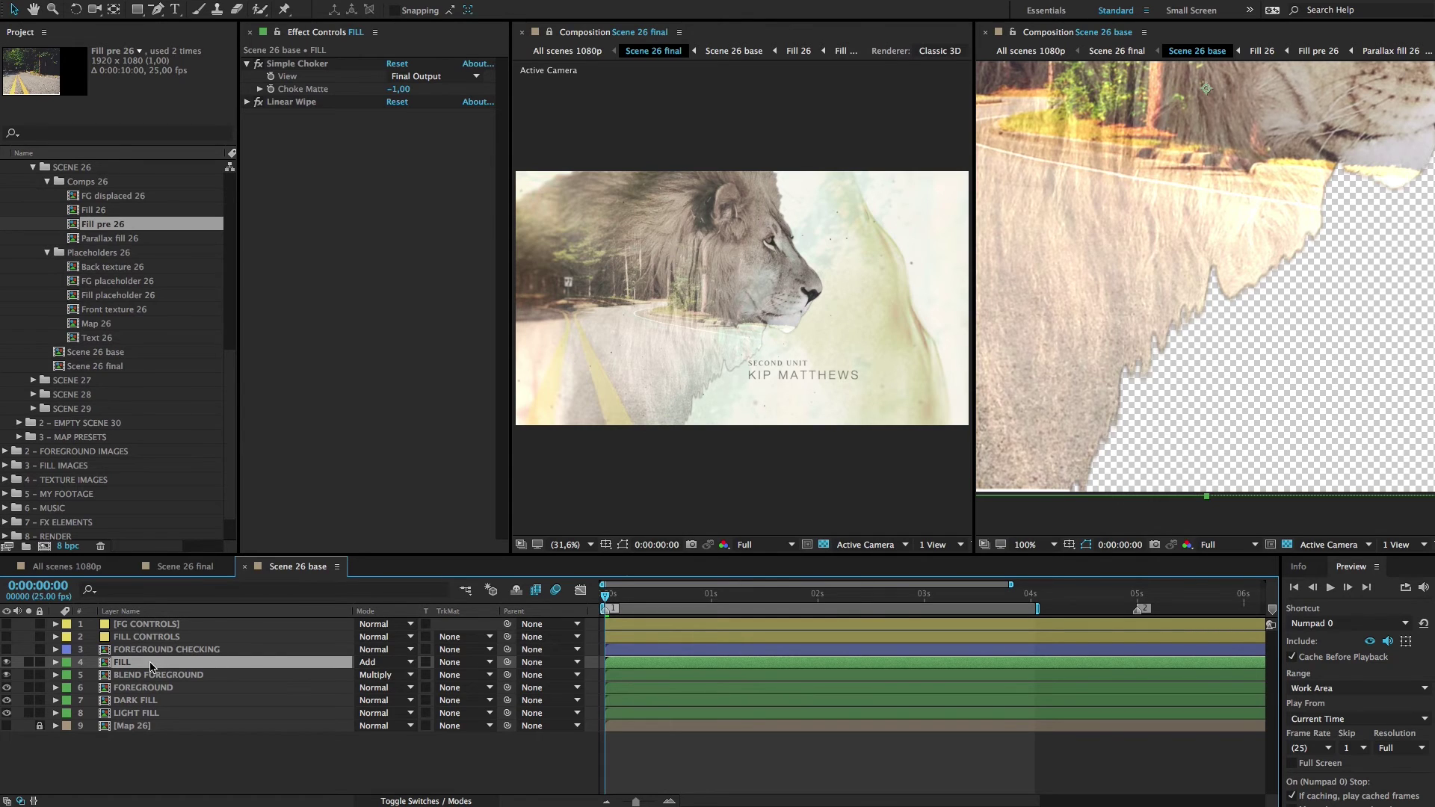
# Step: Try a Choke Matte of 3 in the FILL layer's Simple Choker, and set it to -3
pyautogui.press(',')
pyautogui.press(',')
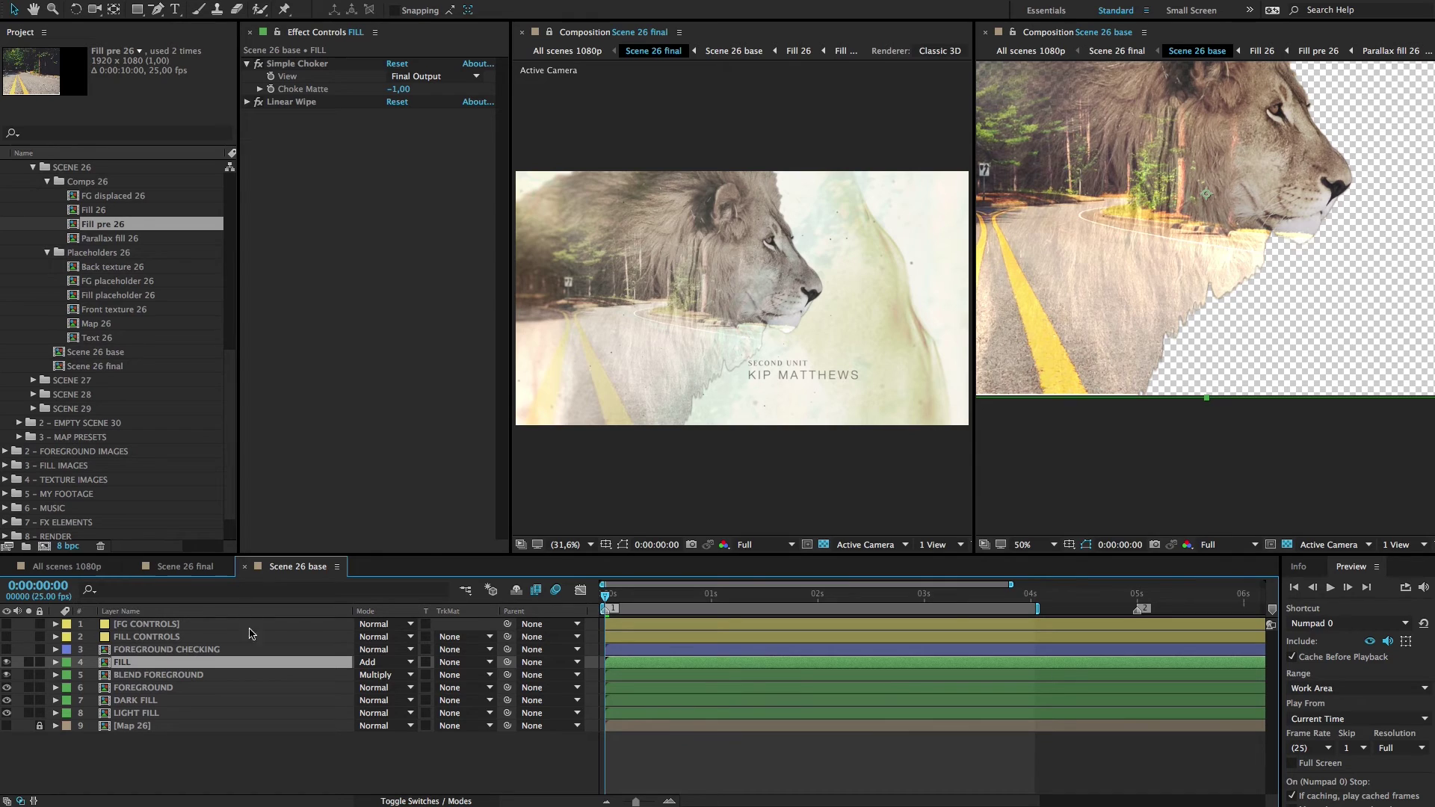
pyautogui.click(398, 88)
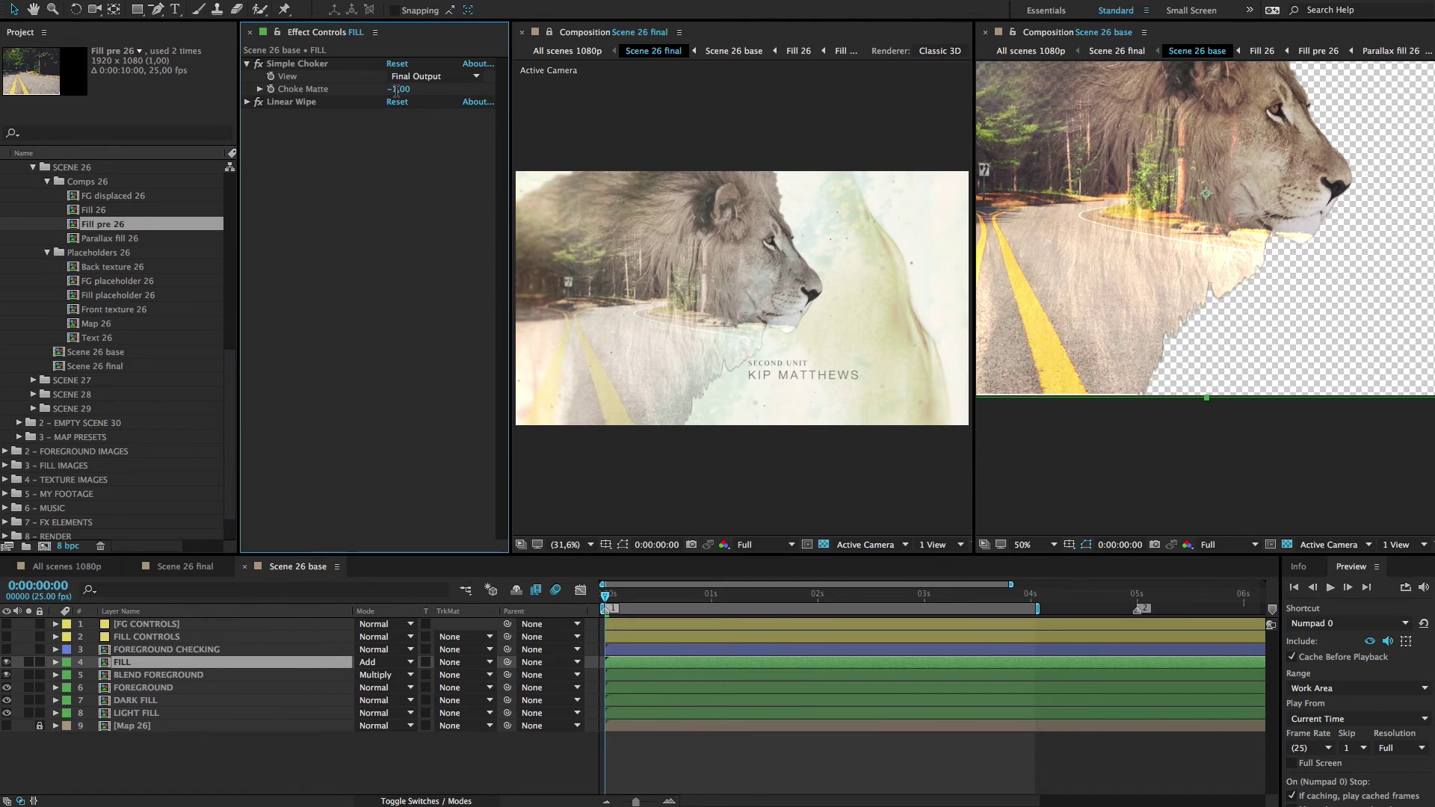
pyautogui.write('3')
pyautogui.press('Return')
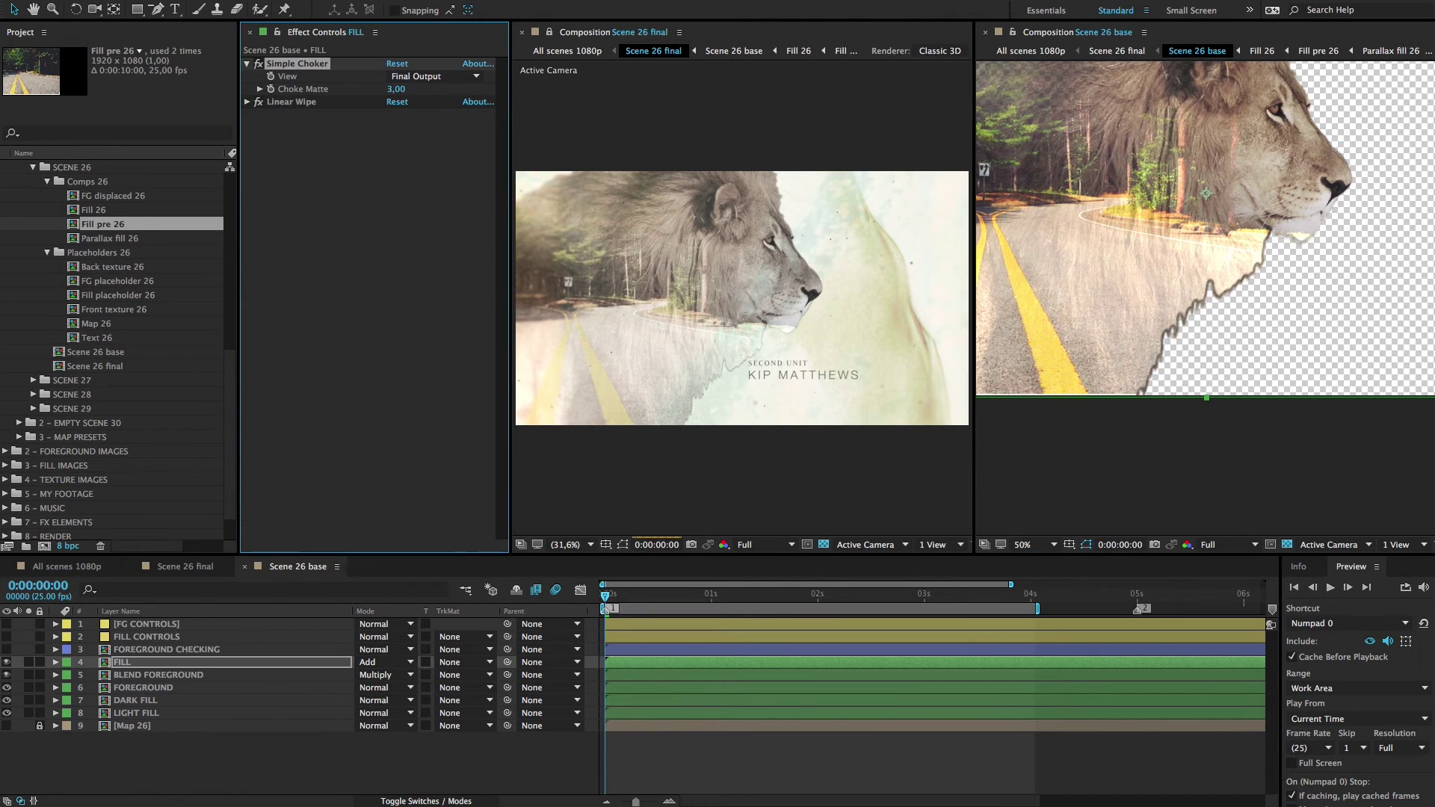
pyautogui.press('Return')
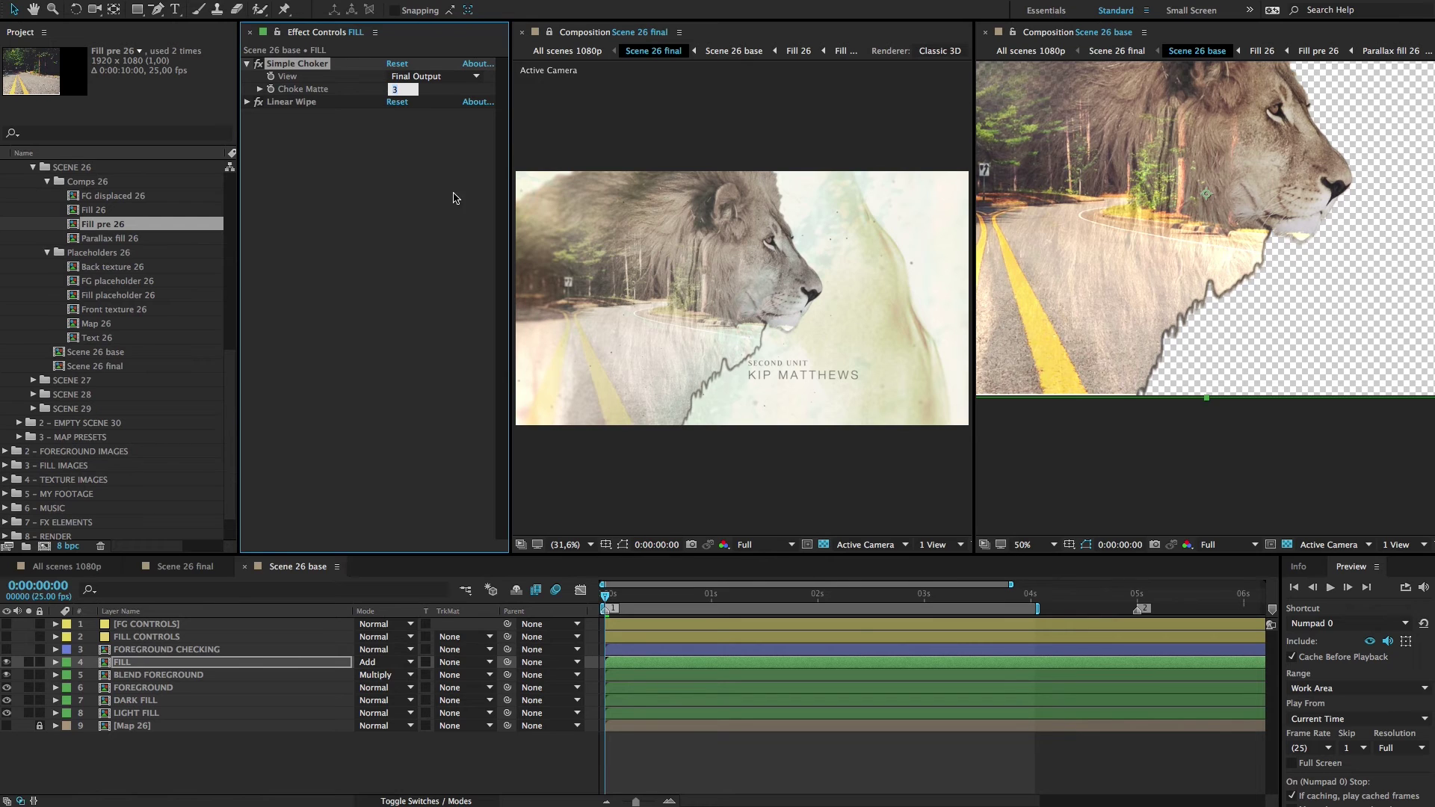
pyautogui.press('Return')
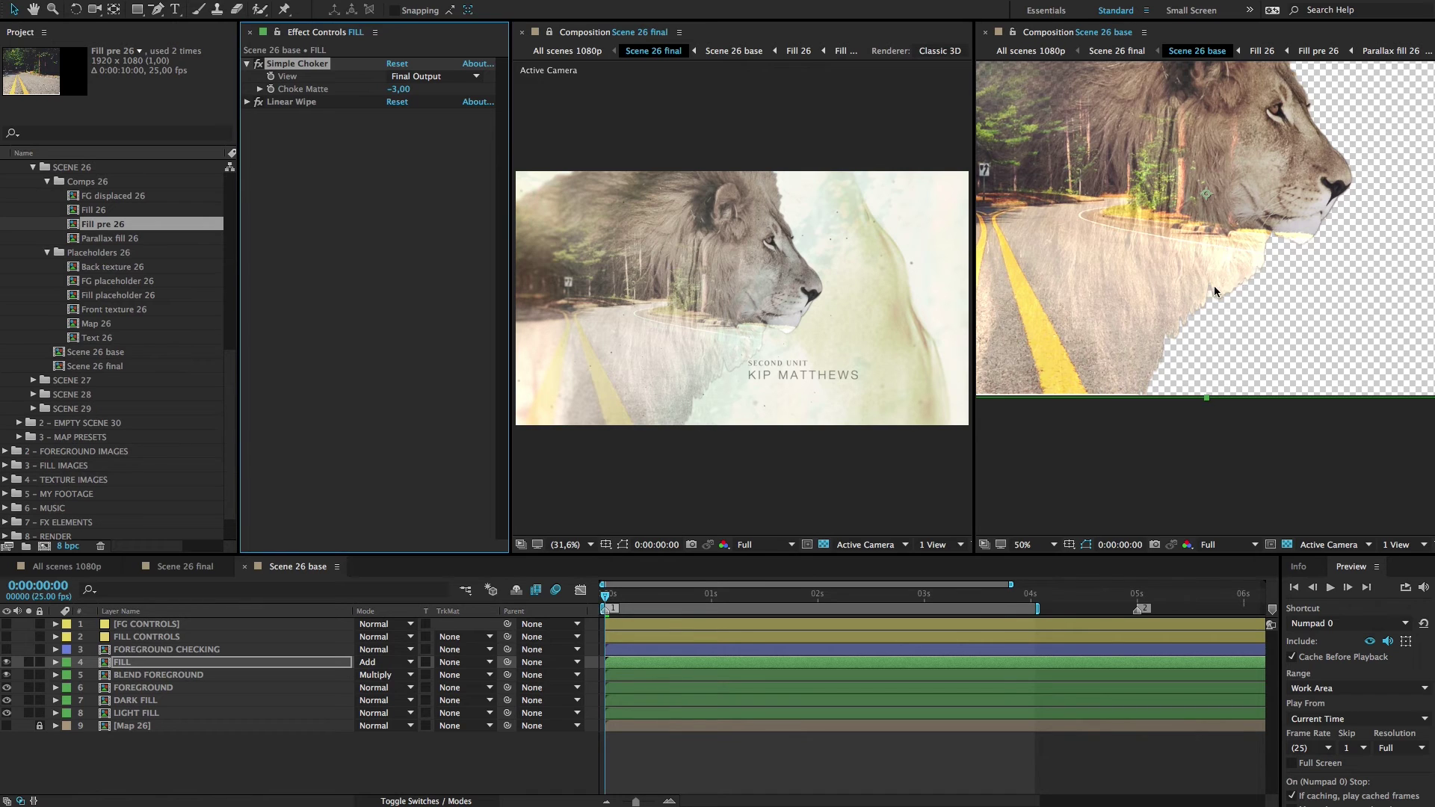
# Step: Hide the DARK FILL and LIGHT FILL layers in Scene 26 base
pyautogui.click(153, 676)
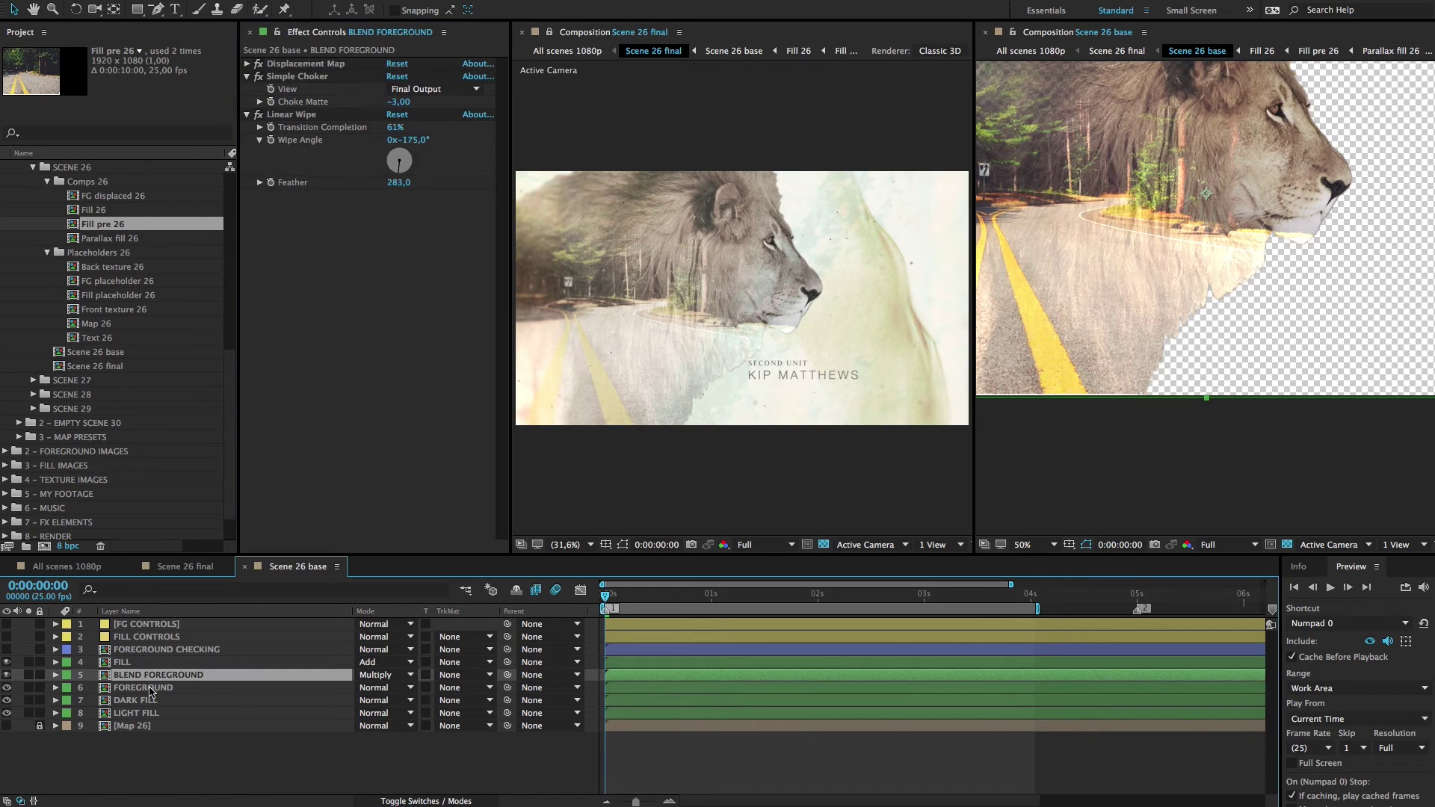
pyautogui.click(154, 701)
pyautogui.click(152, 714)
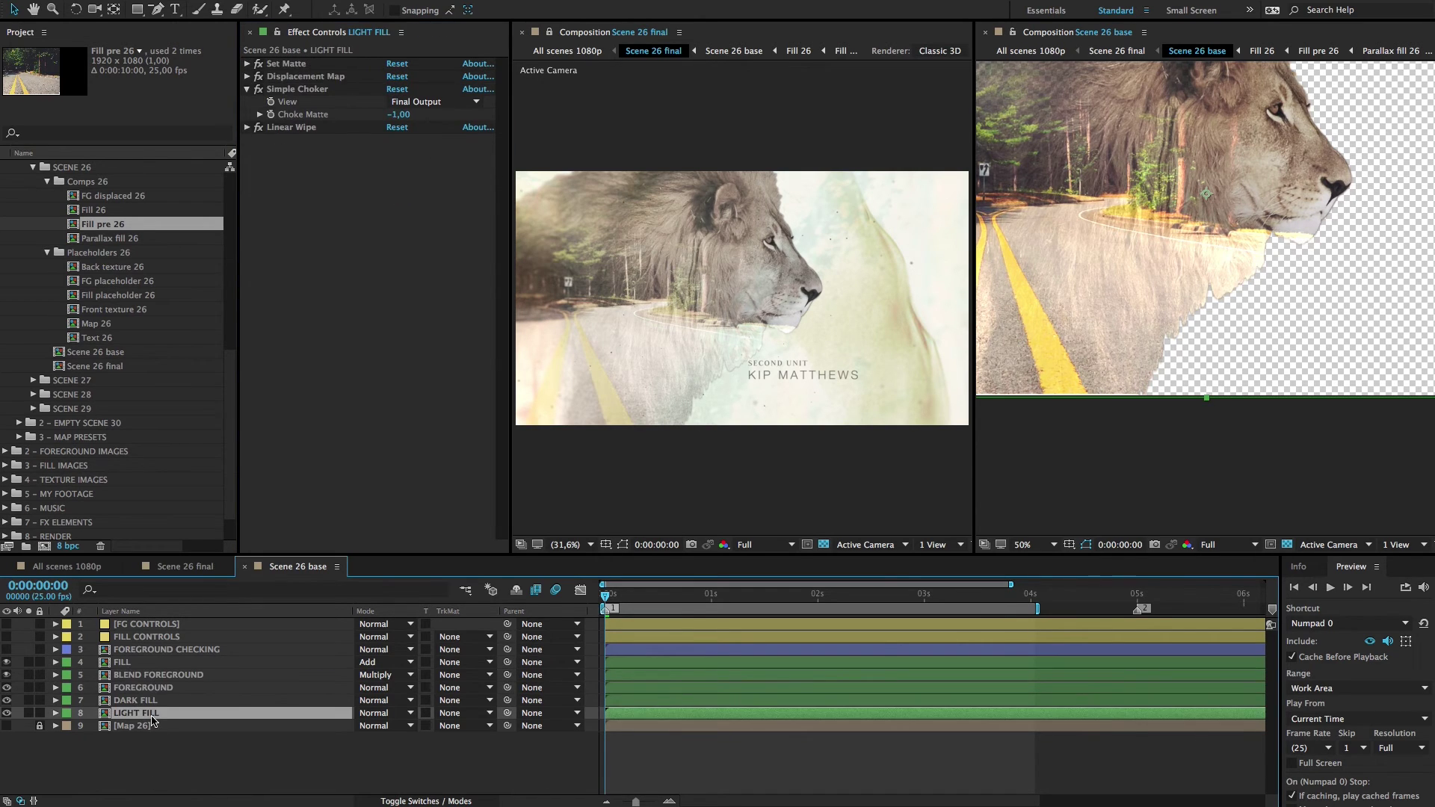
pyautogui.click(127, 662)
pyautogui.click(146, 688)
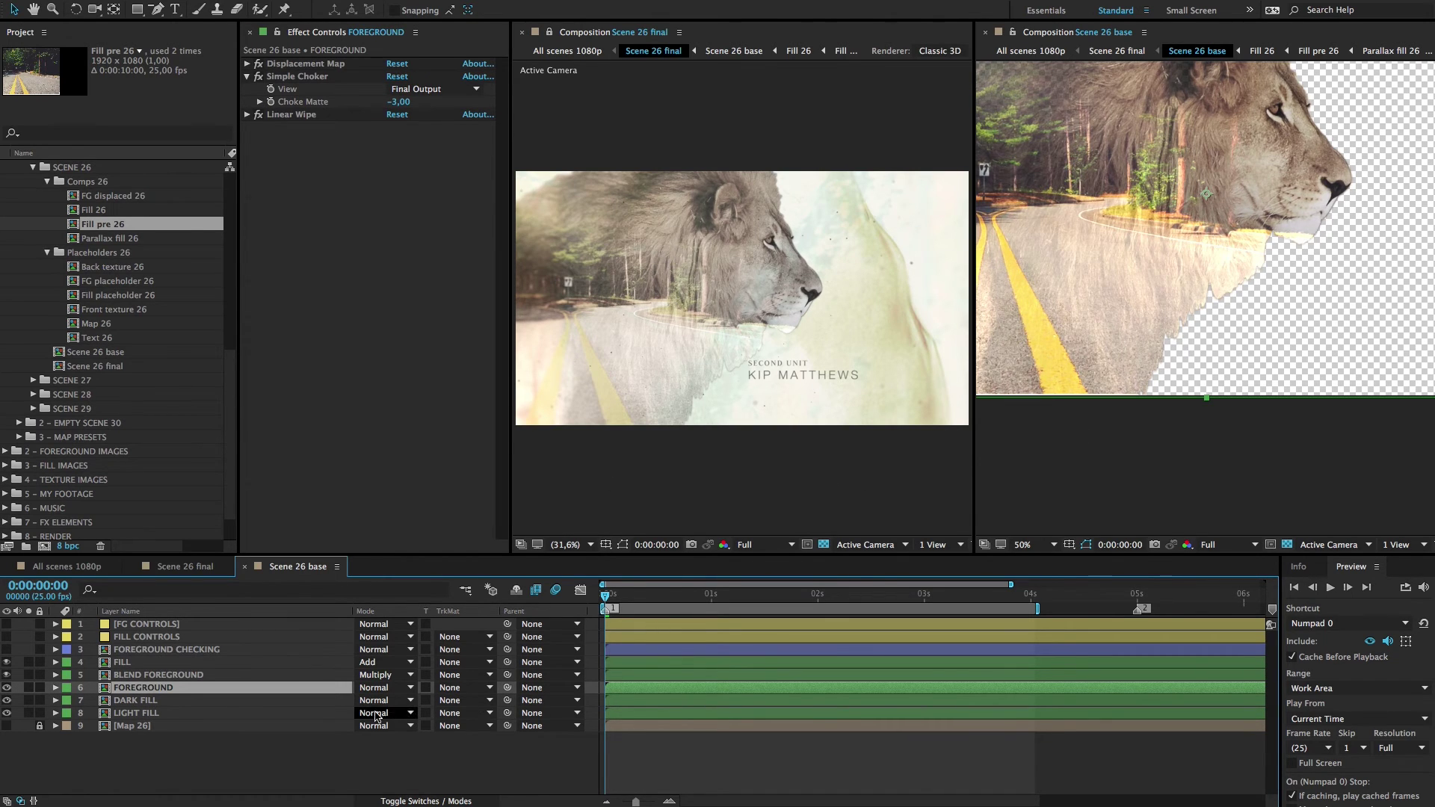
pyautogui.moveTo(9, 715); pyautogui.dragTo(8, 698)
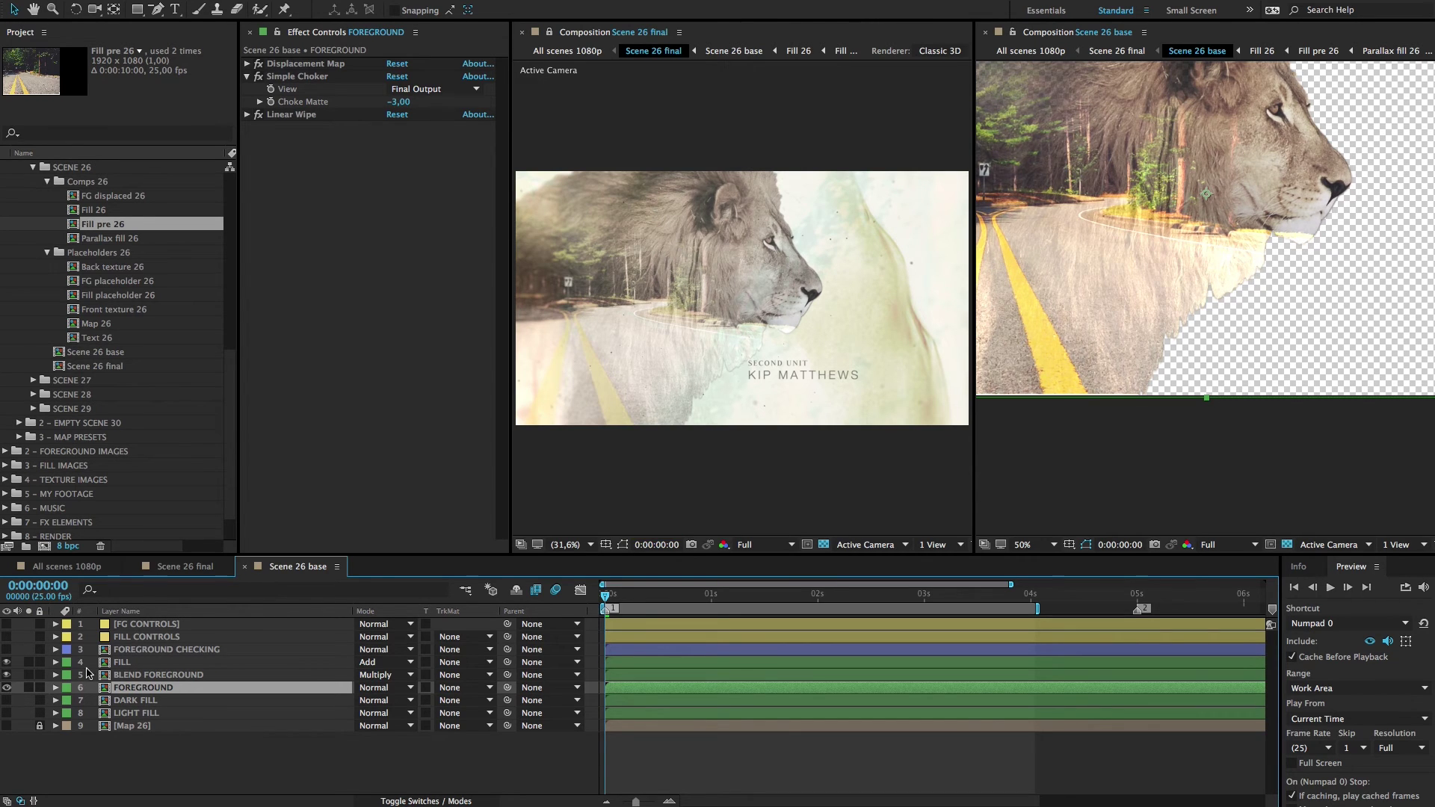
# Step: Show the DARK FILL and LIGHT FILL layers again and move the FILL layer directly below LIGHT FILL
pyautogui.click(7, 700)
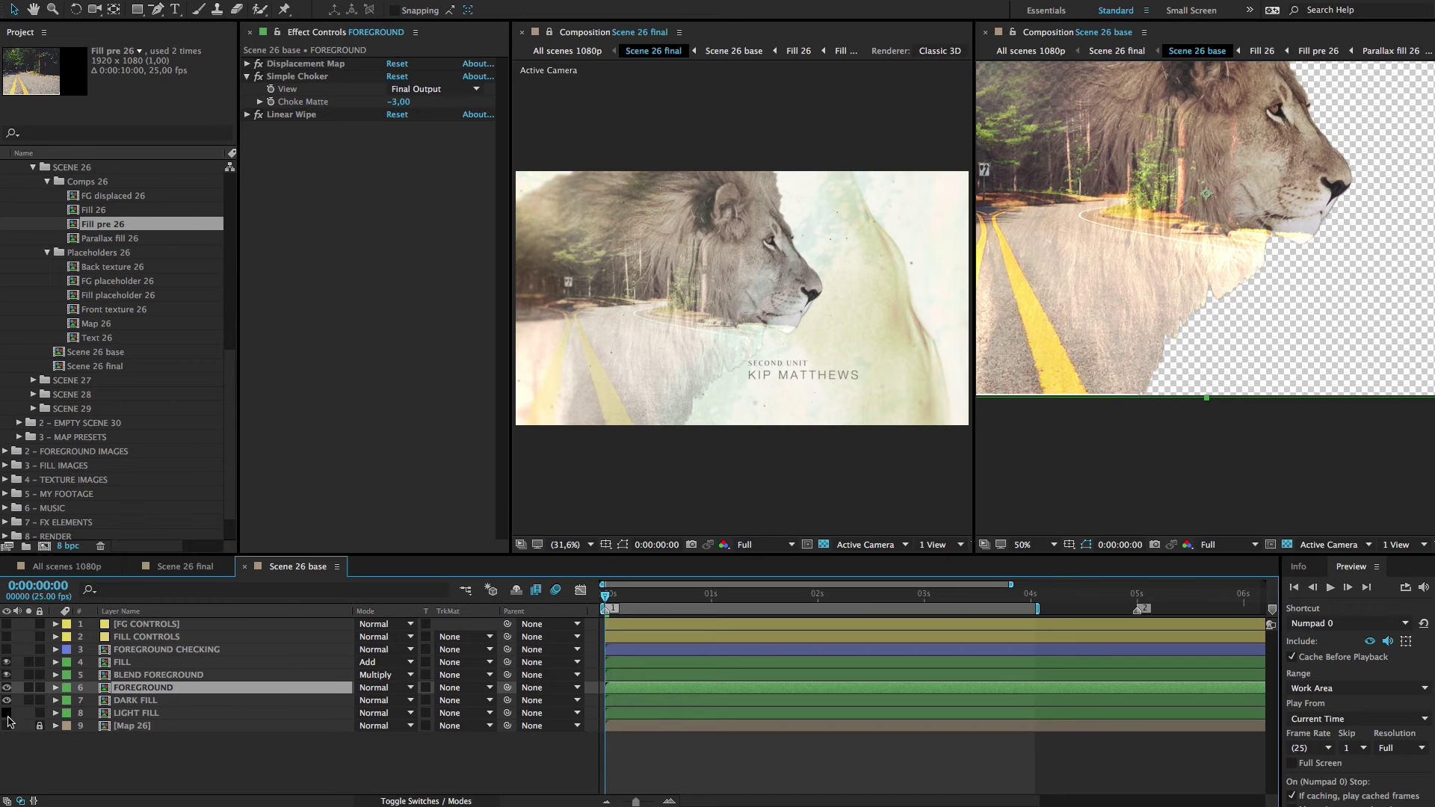
pyautogui.click(7, 713)
pyautogui.click(158, 675)
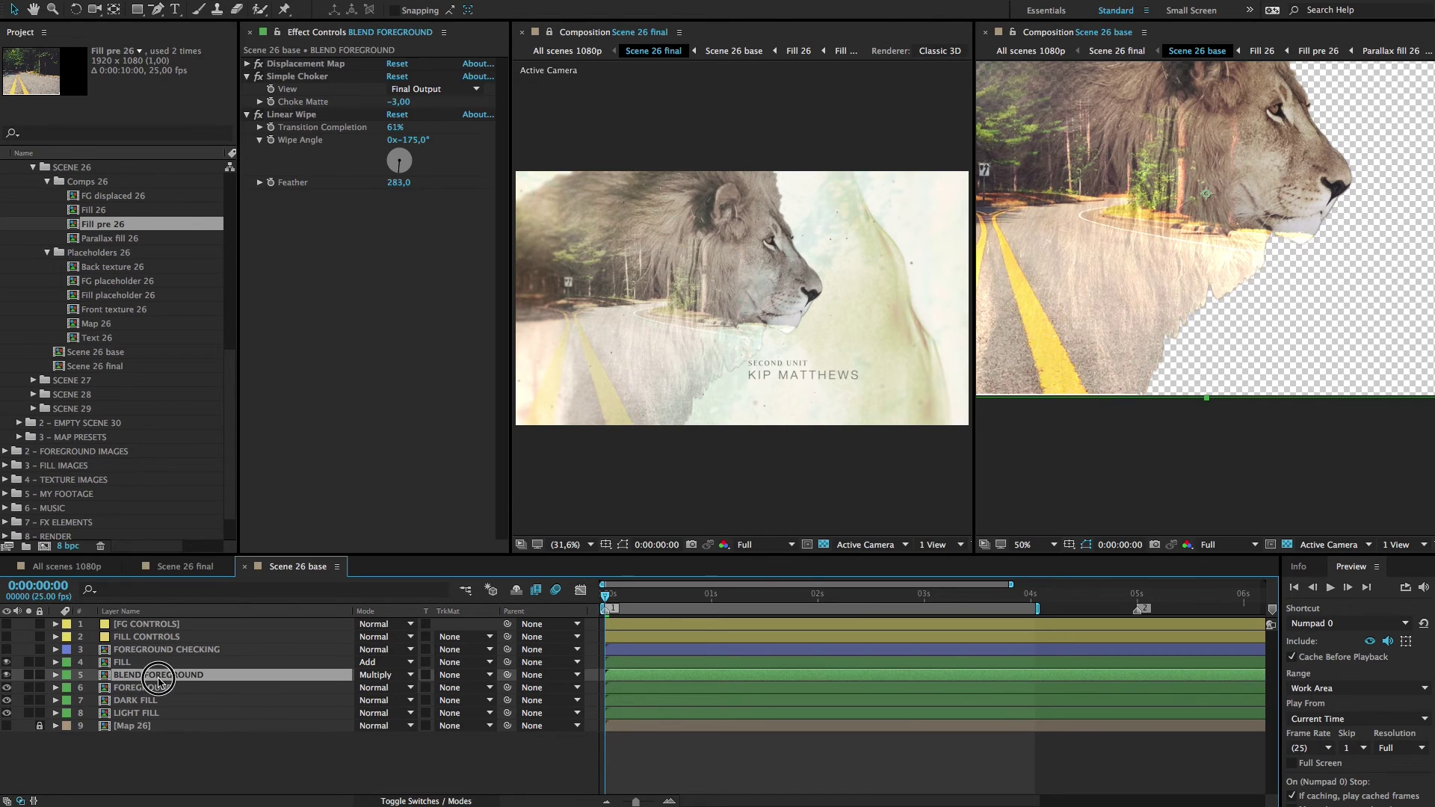
pyautogui.click(246, 663)
pyautogui.moveTo(192, 665); pyautogui.dragTo(198, 713)
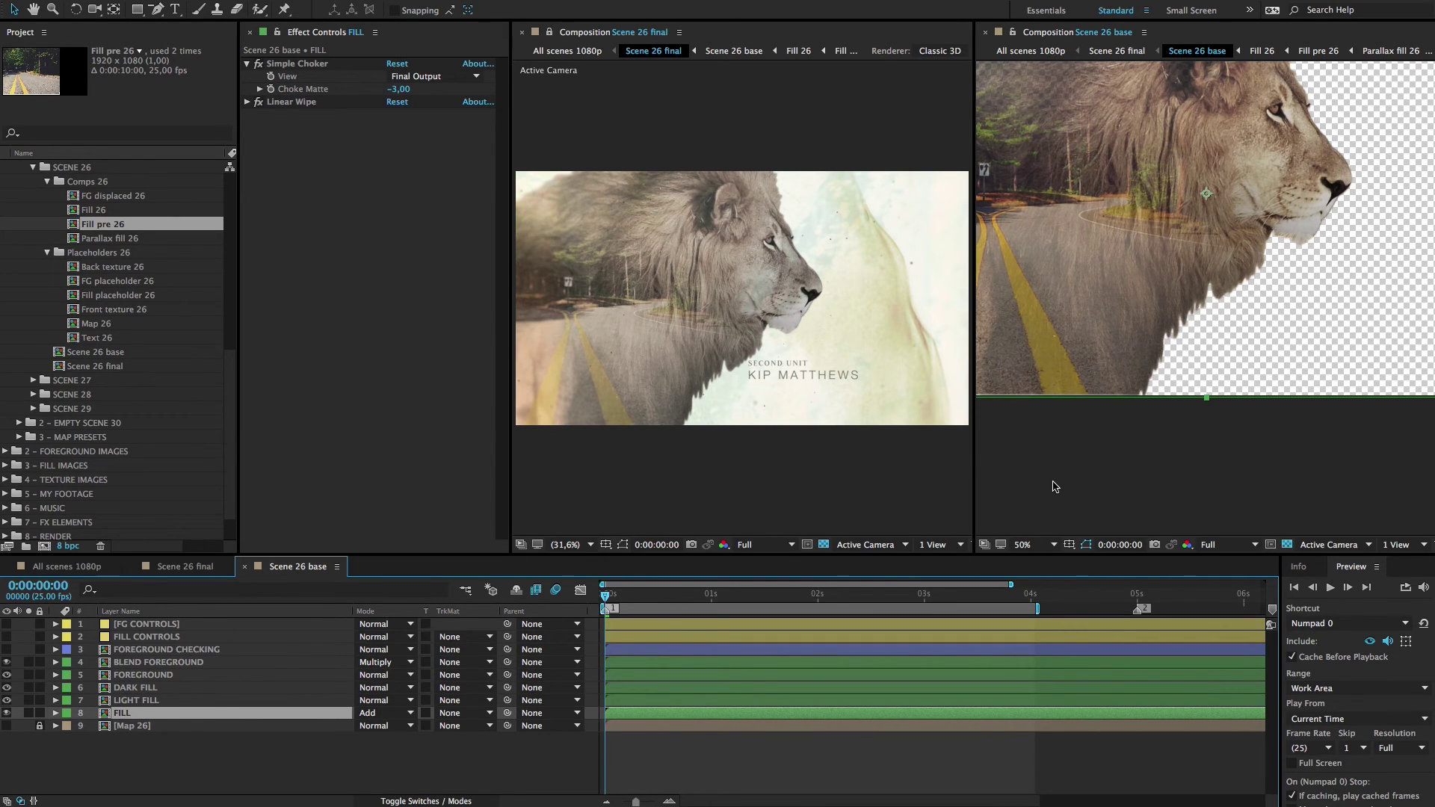
pyautogui.scroll(-2, 1051, 487)
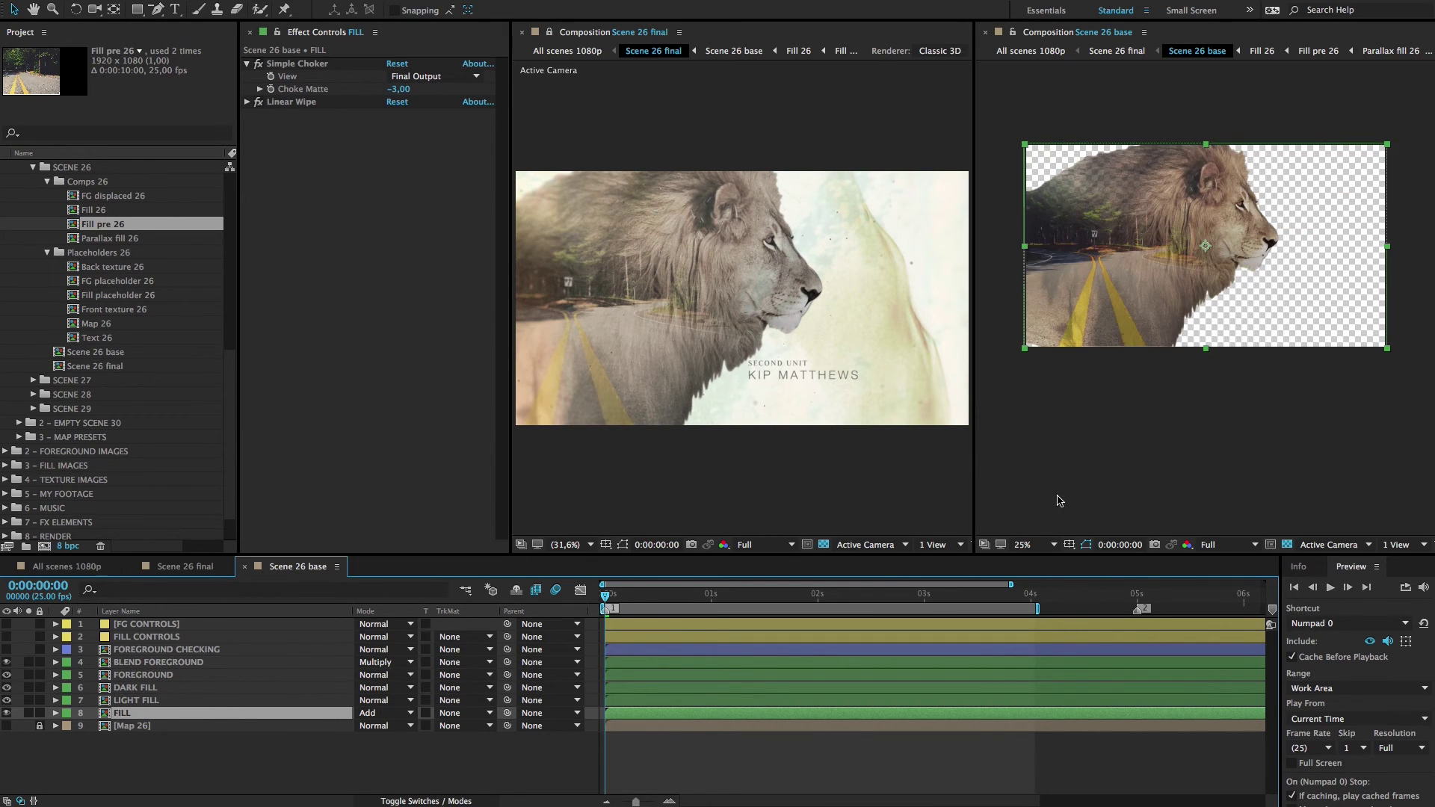
# Step: Review the effects on the FOREGROUND, FILL, DARK FILL and LIGHT FILL layers in the new layer order
pyautogui.click(129, 678)
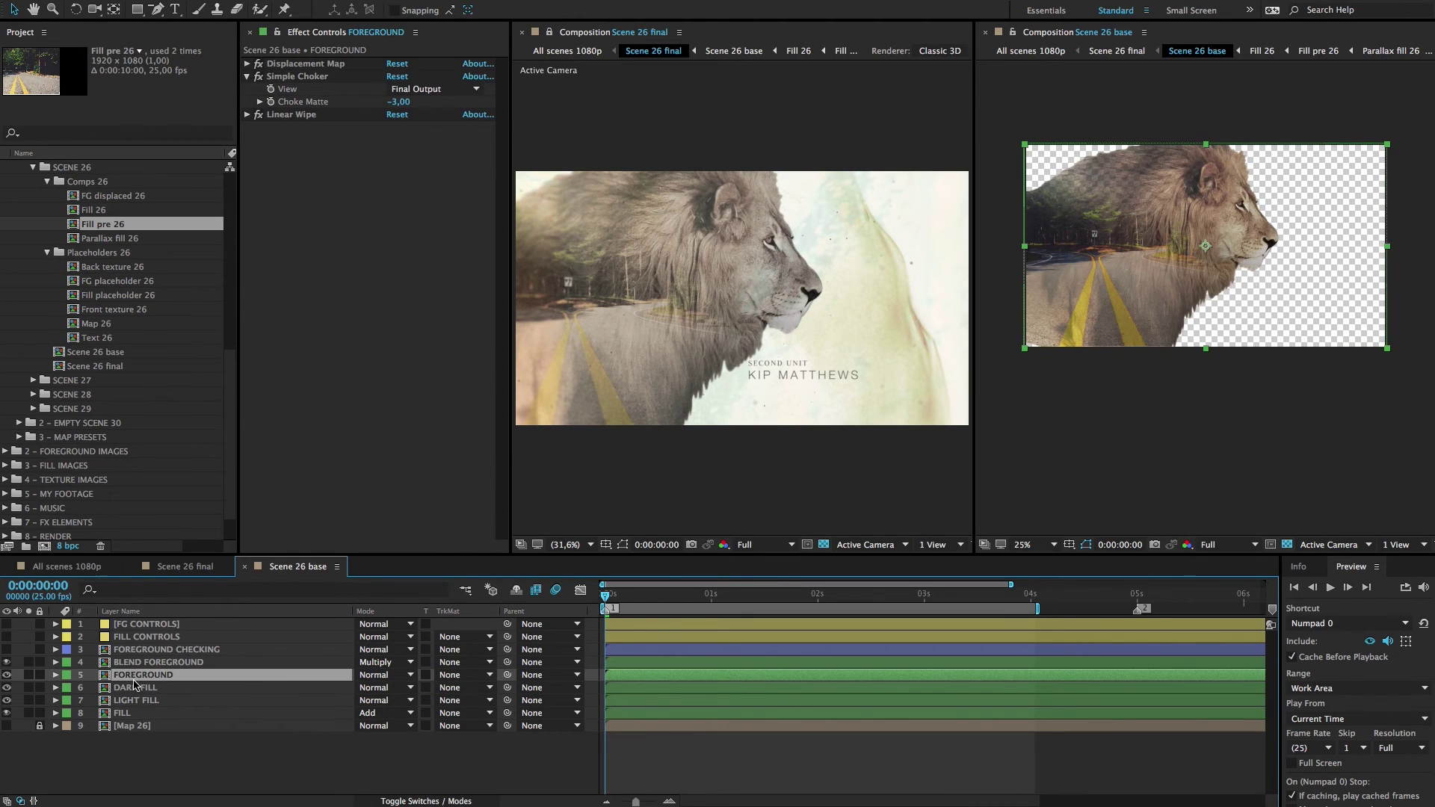
pyautogui.click(126, 716)
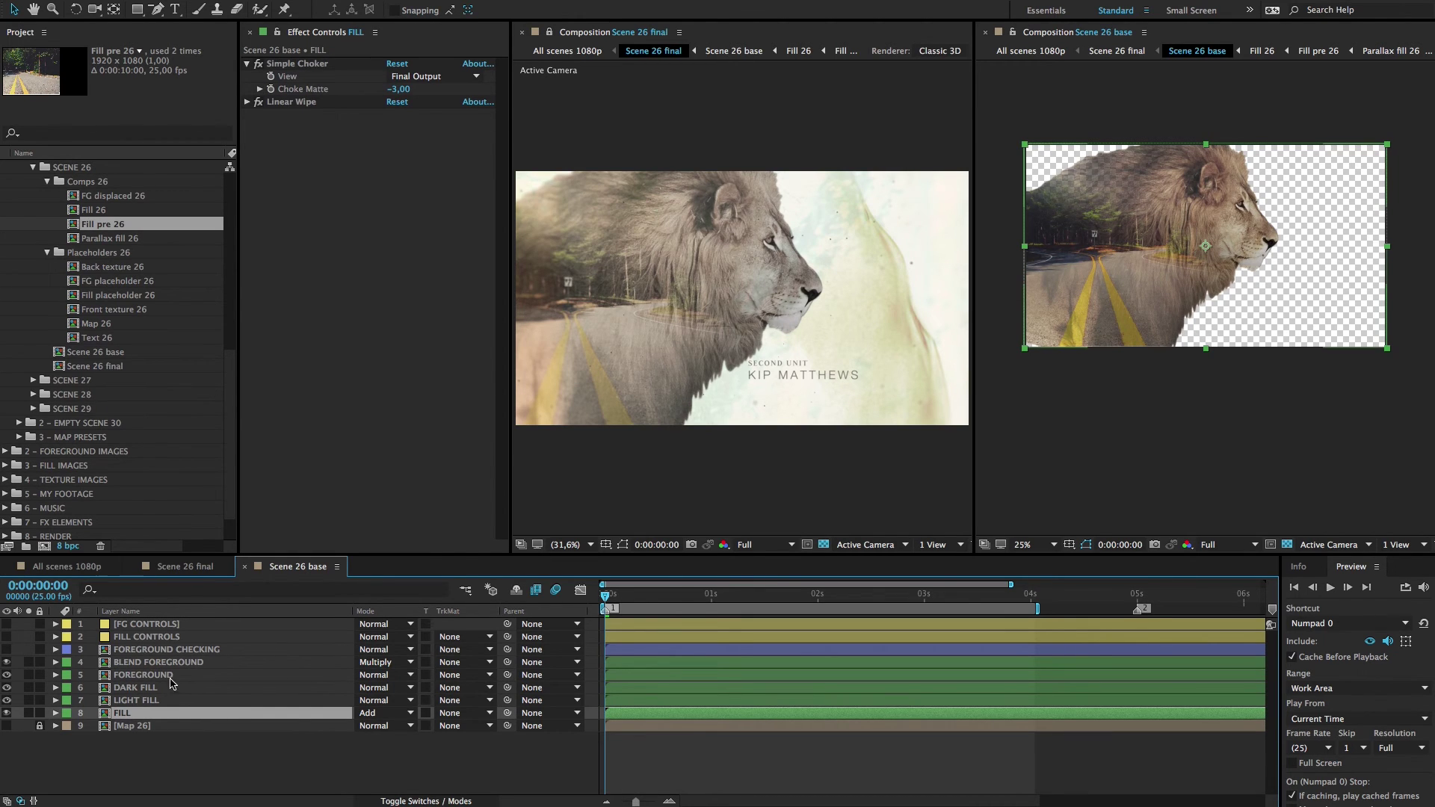
pyautogui.click(166, 688)
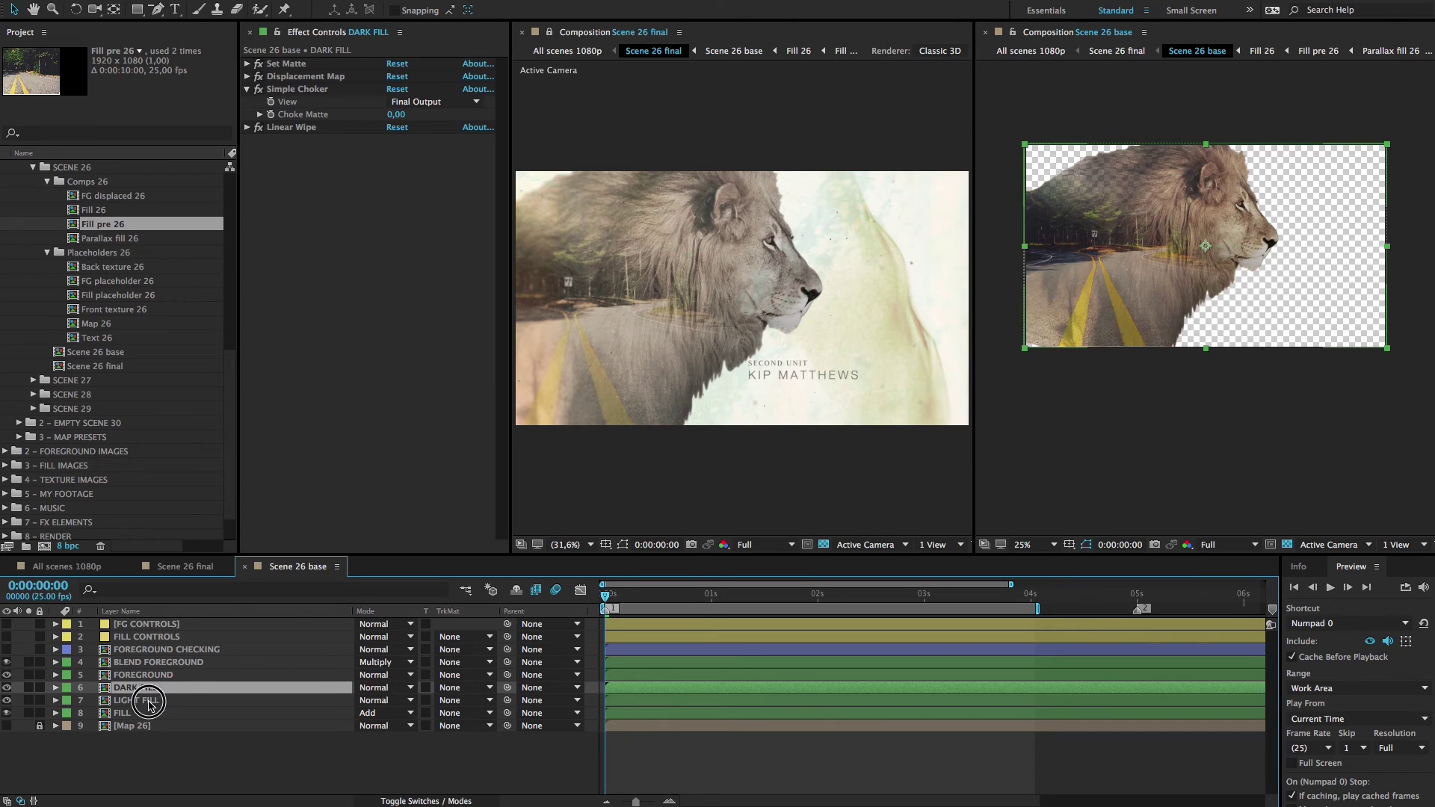
pyautogui.click(134, 699)
pyautogui.click(129, 689)
pyautogui.click(147, 699)
pyautogui.click(149, 688)
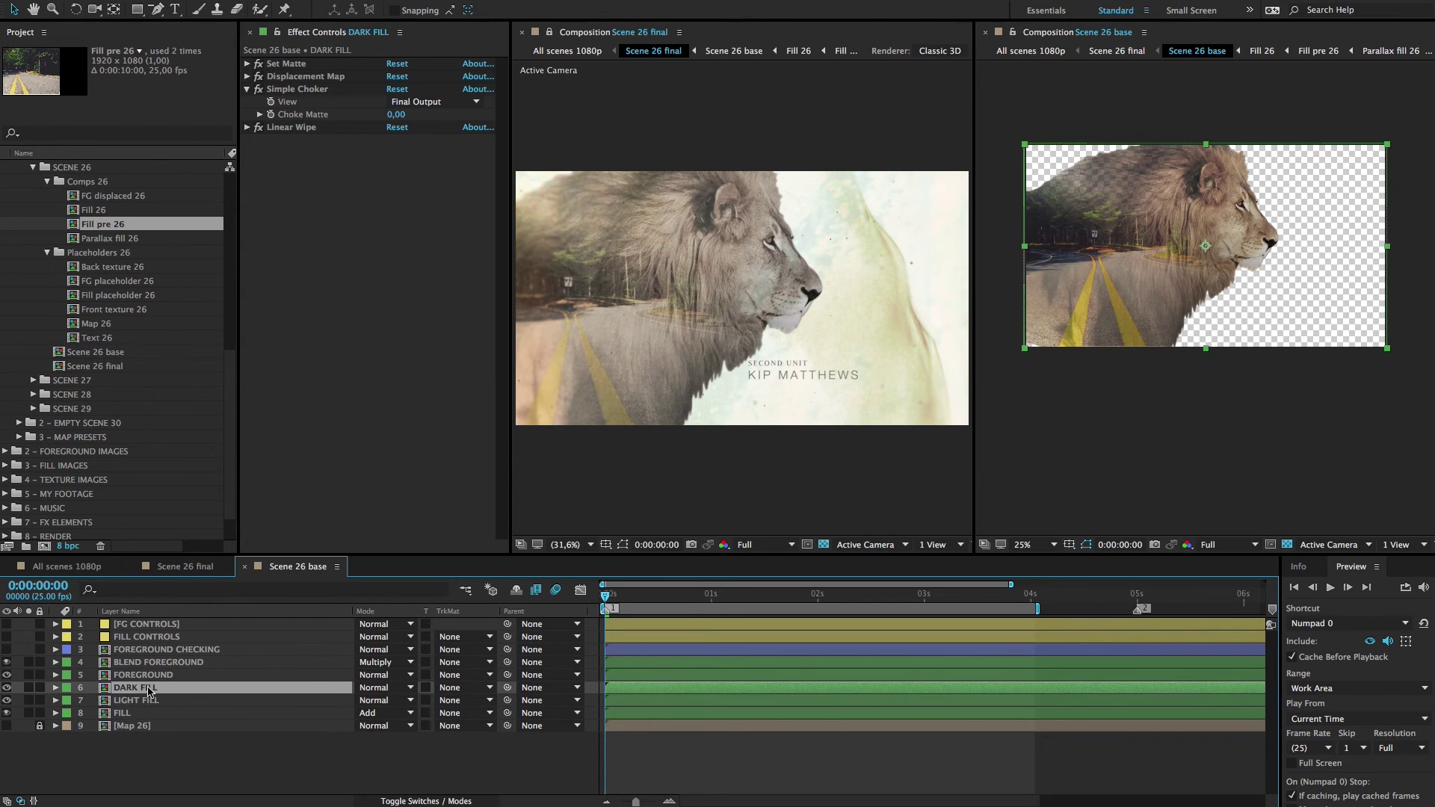
# Step: In FILL CONTROLS, try LIGHT FILL opacity at 100, return it to 0, and set DARK FILL opacity to 100
pyautogui.click(158, 640)
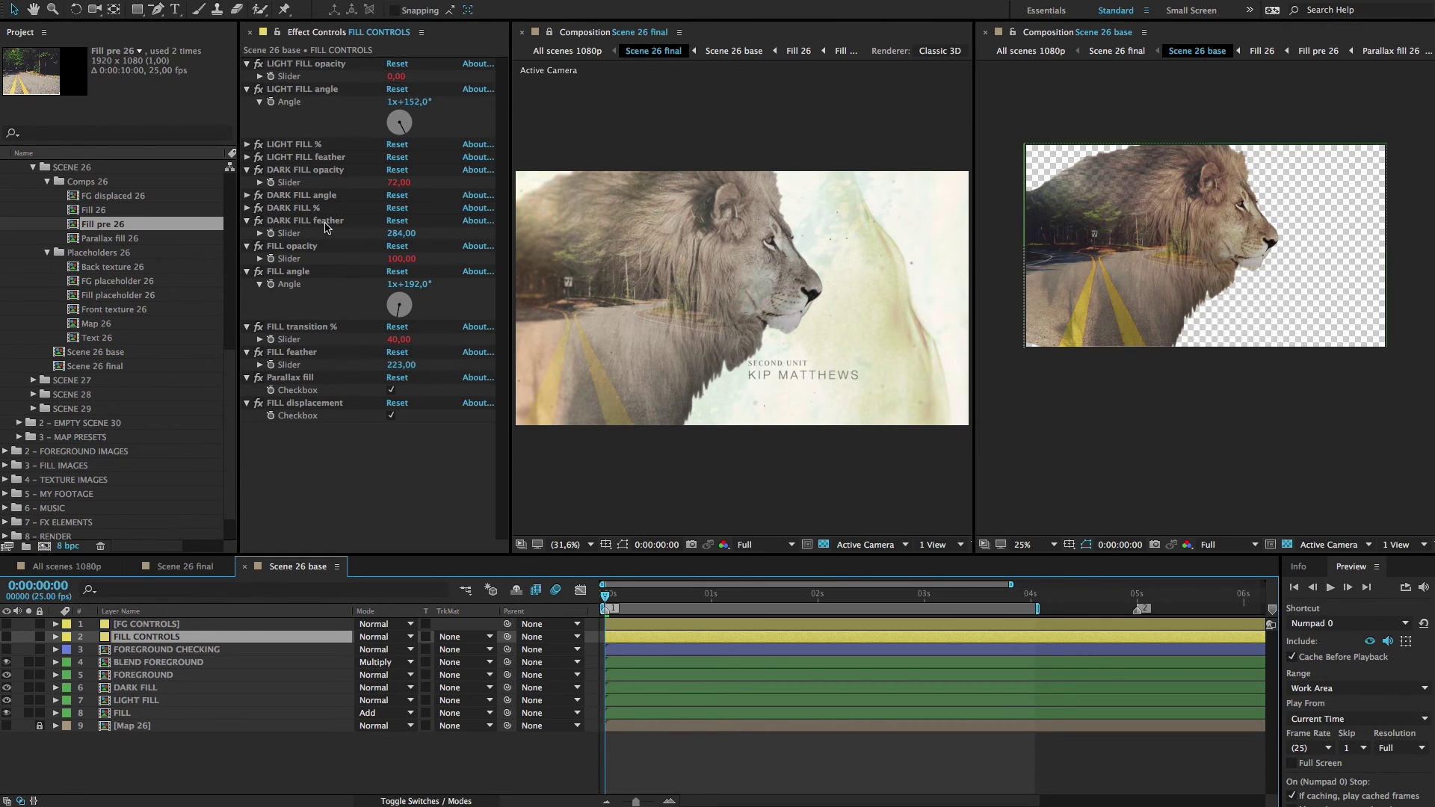
pyautogui.moveTo(394, 76); pyautogui.dragTo(576, 82)
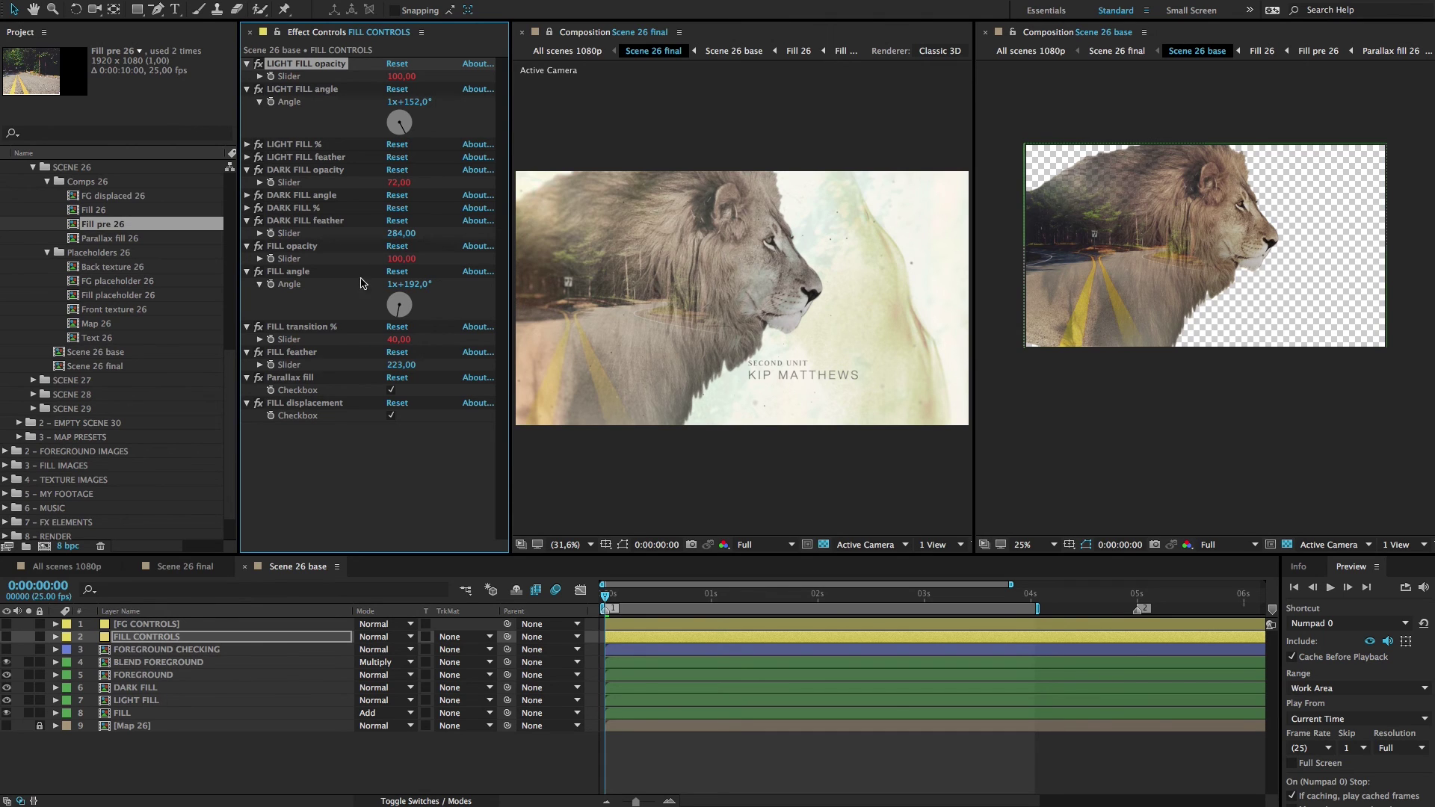
pyautogui.moveTo(401, 77); pyautogui.dragTo(388, 78)
pyautogui.moveTo(400, 184)
pyautogui.mouseDown()
pyautogui.moveTo(498, 185)
pyautogui.moveTo(417, 186)
pyautogui.mouseUp()
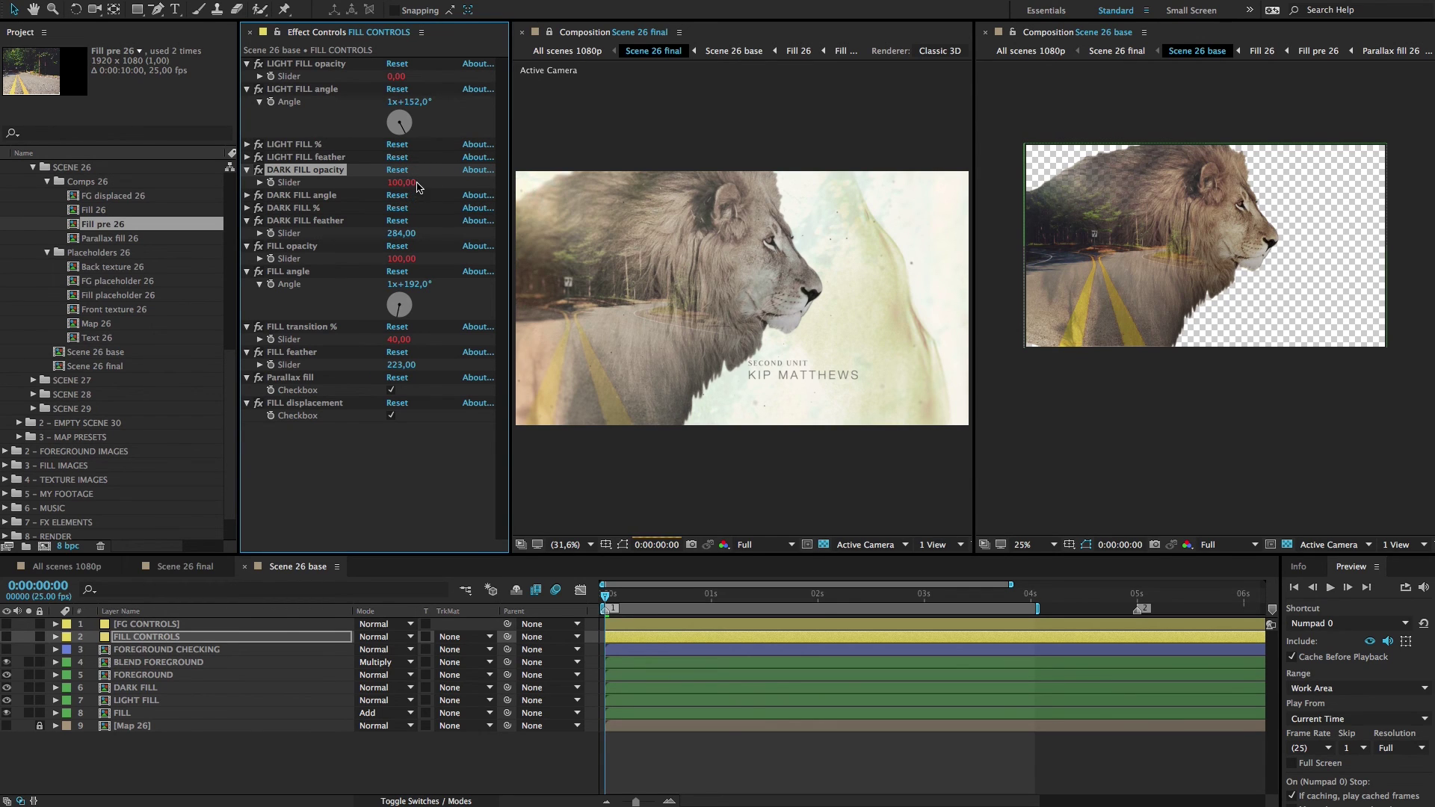
# Step: Expand DARK FILL angle and DARK FILL % in FILL CONTROLS, try DARK FILL % at 27, and set it to 40
pyautogui.click(247, 195)
pyautogui.click(249, 252)
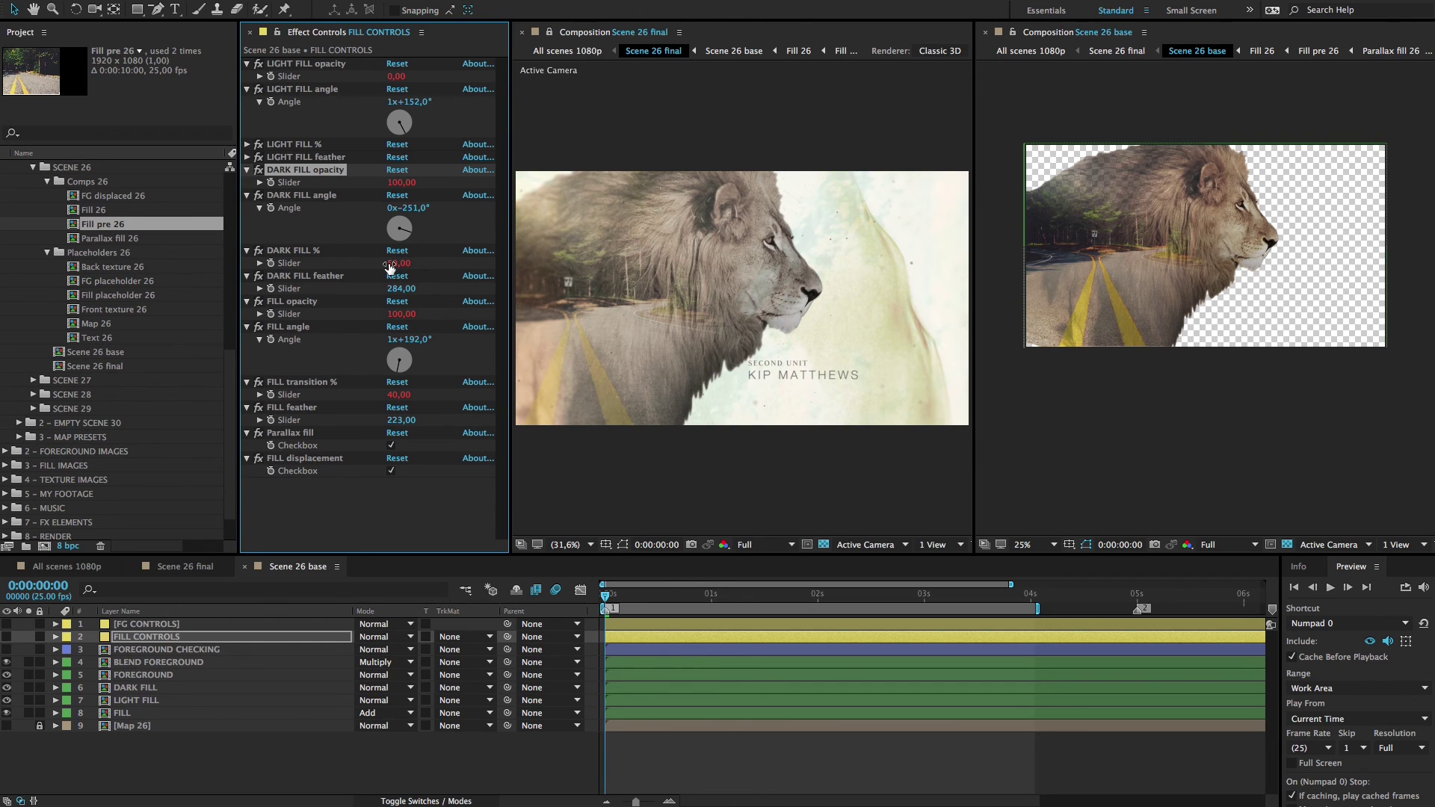
pyautogui.moveTo(397, 264); pyautogui.dragTo(378, 266)
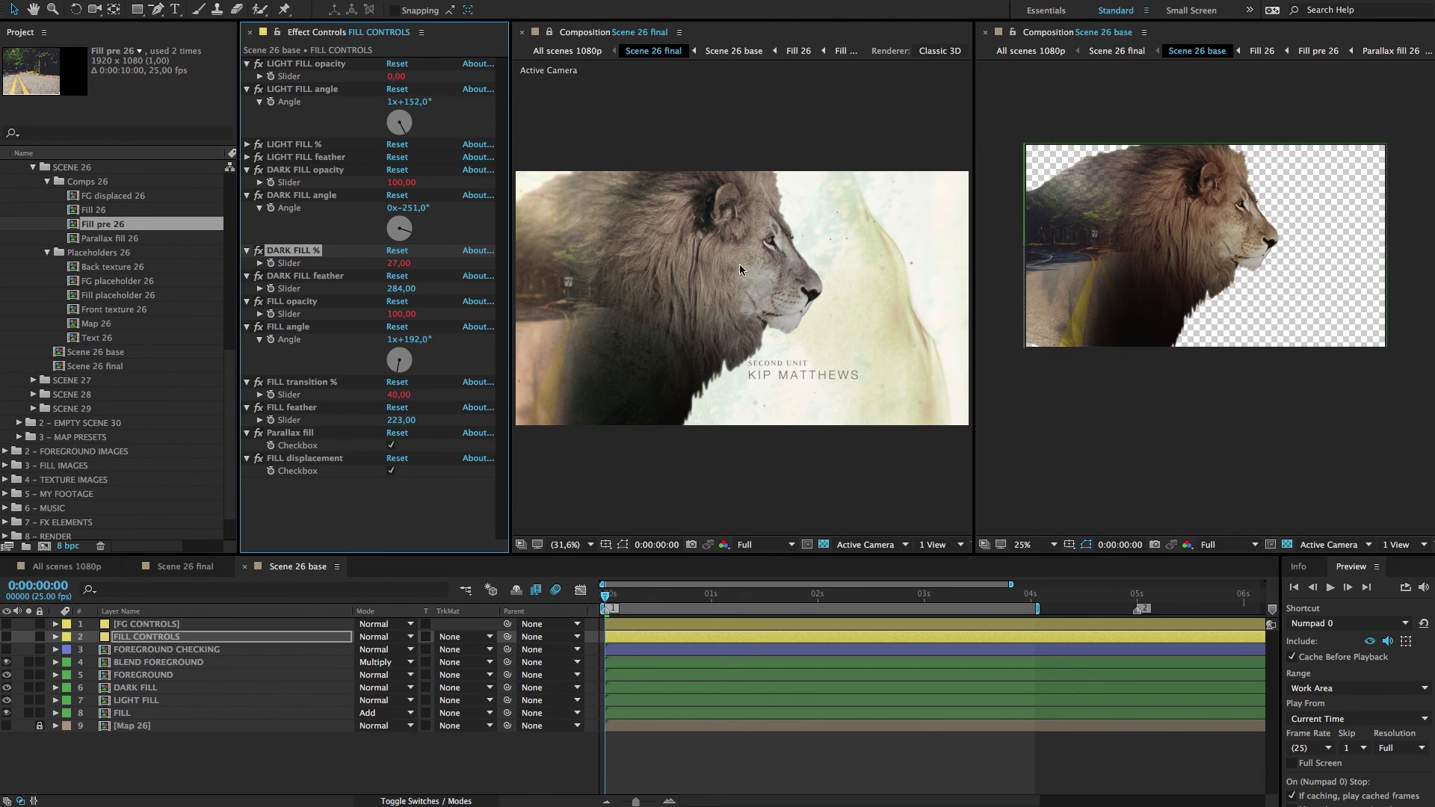
pyautogui.moveTo(394, 264); pyautogui.dragTo(408, 270)
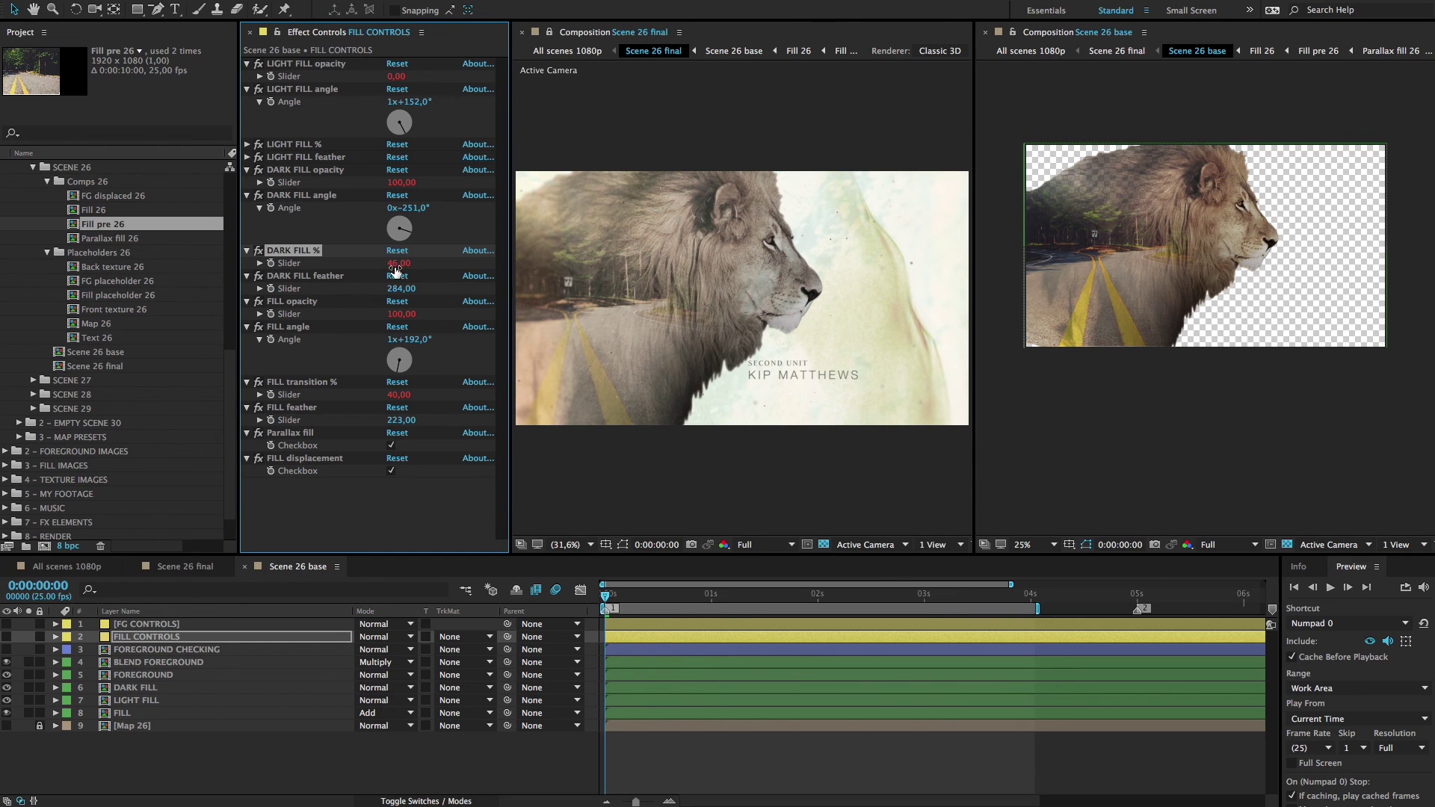
pyautogui.click(191, 643)
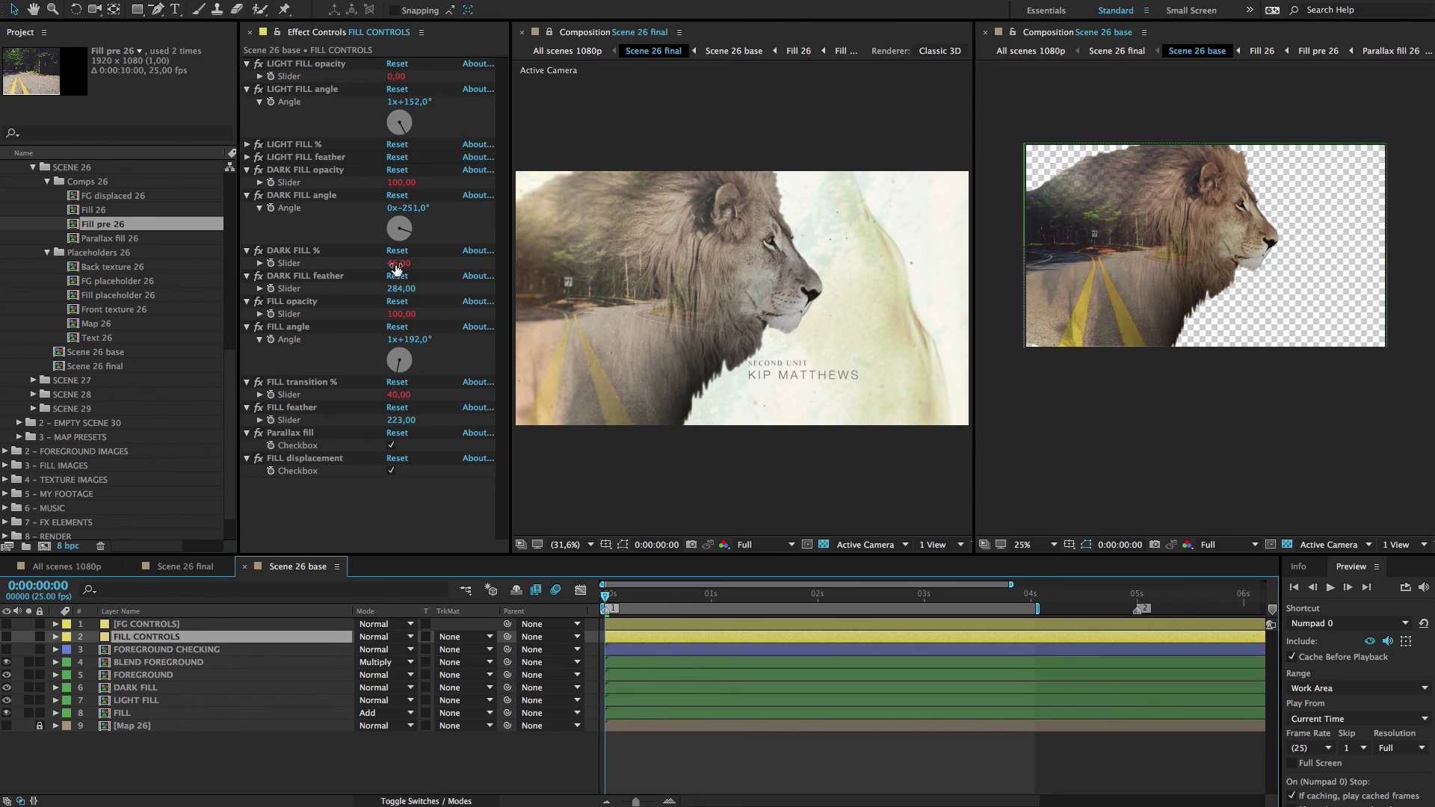
pyautogui.moveTo(396, 268); pyautogui.dragTo(390, 267)
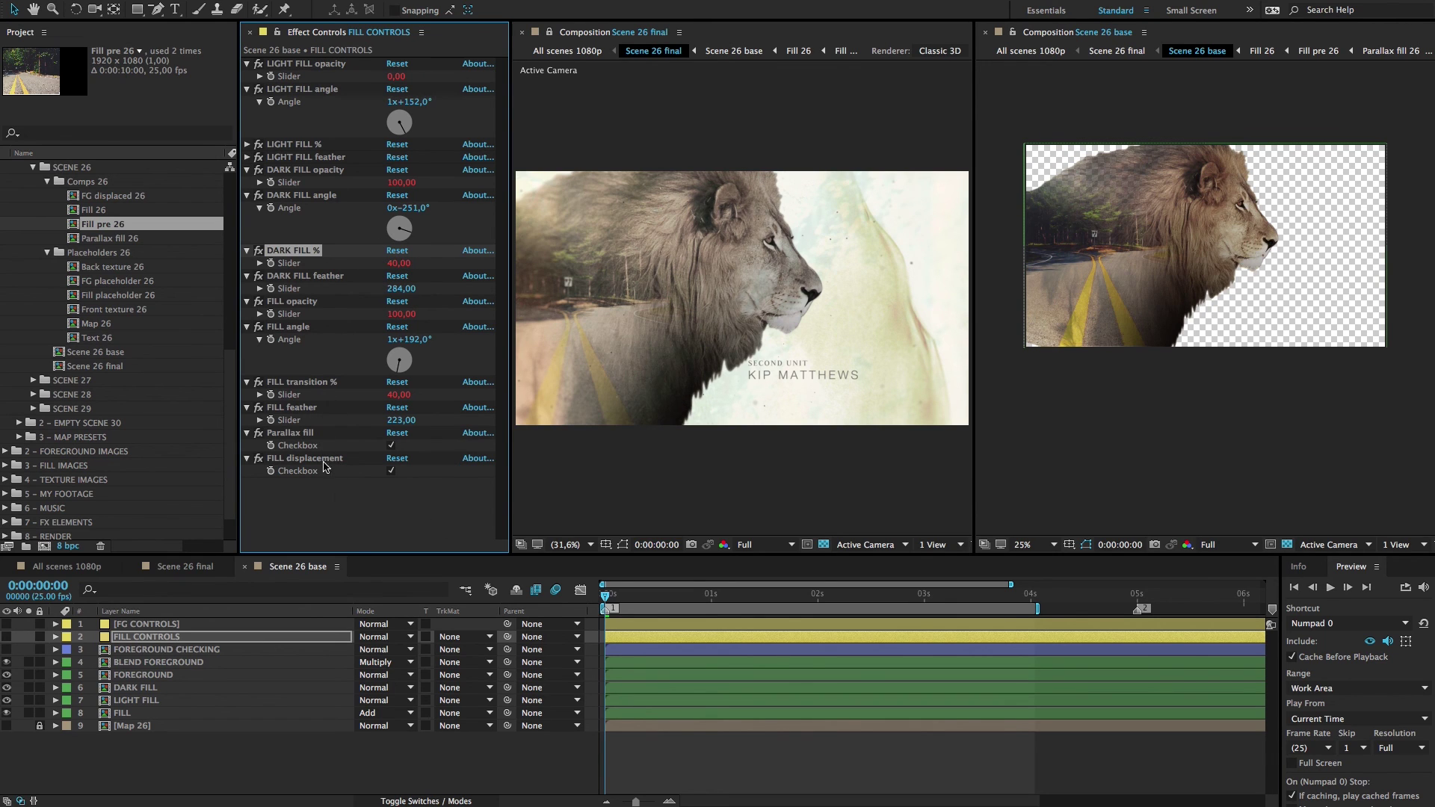
pyautogui.click(231, 640)
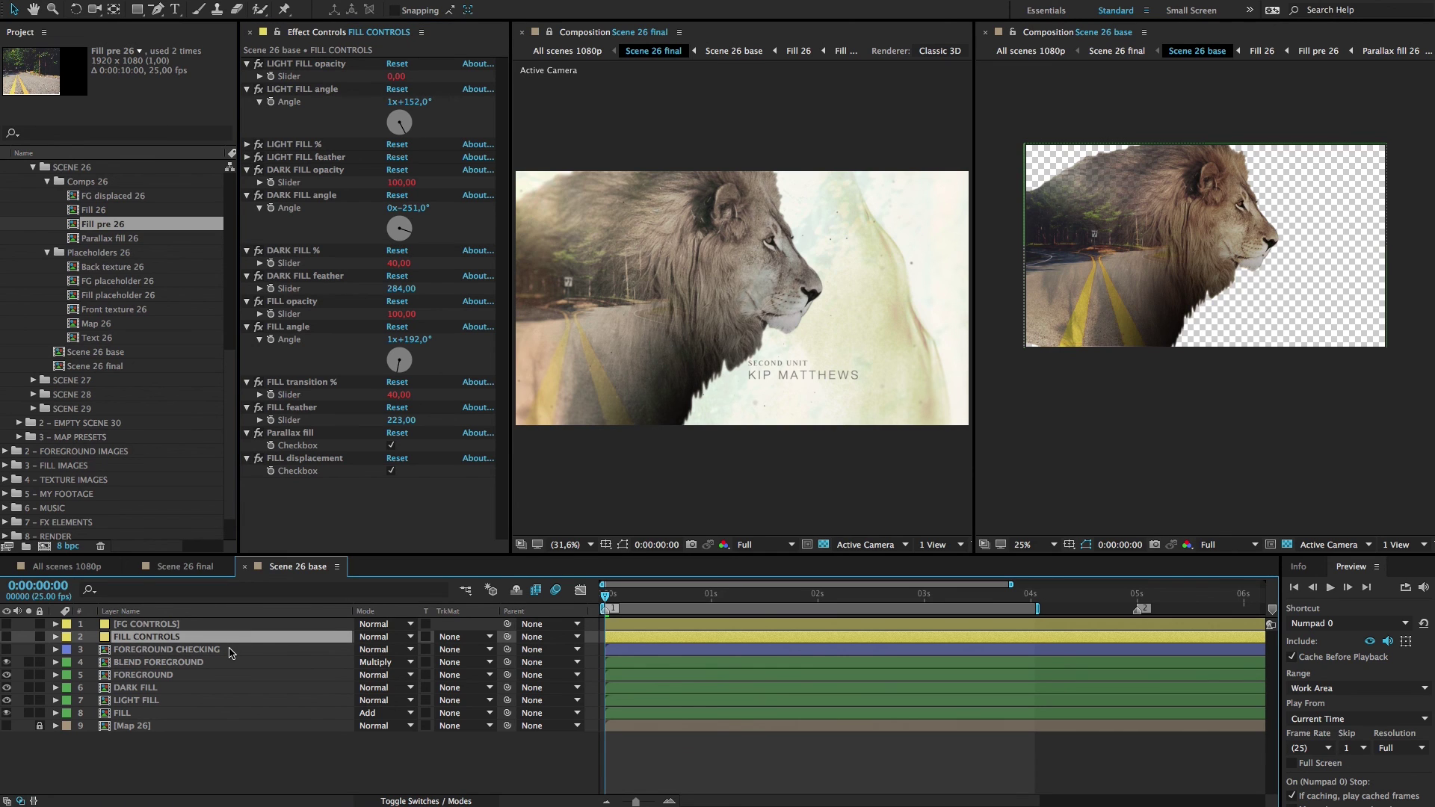